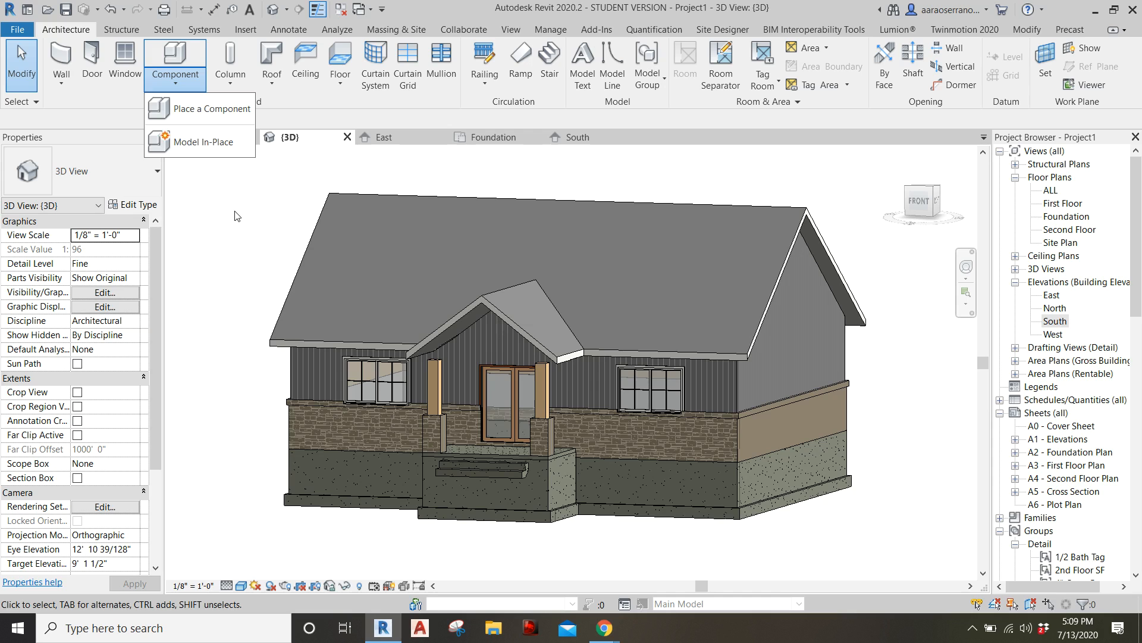
Examine the house model's front porch and compare it with the timber entryway reference photo open in Chrome
{"action": "left_click", "coordinate": [235, 212]}
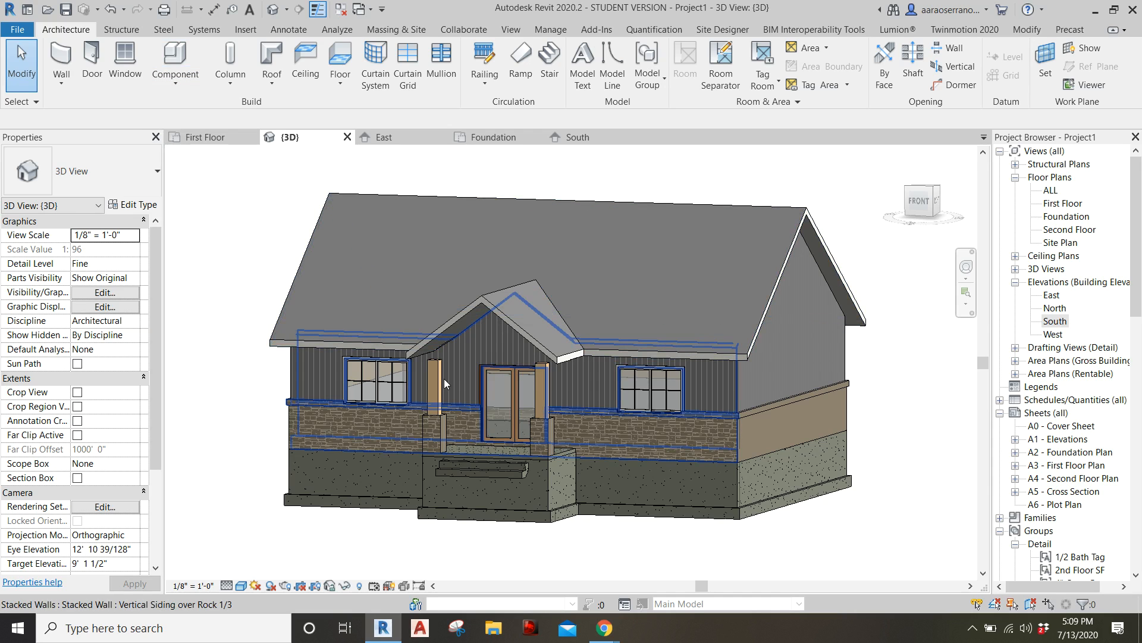
{"action": "scroll", "coordinate": [461, 357], "scroll_direction": "up", "scroll_amount": 3}
{"action": "middle_click_drag", "start_coordinate": [461, 357], "coordinate": [510, 380], "text": "shift"}
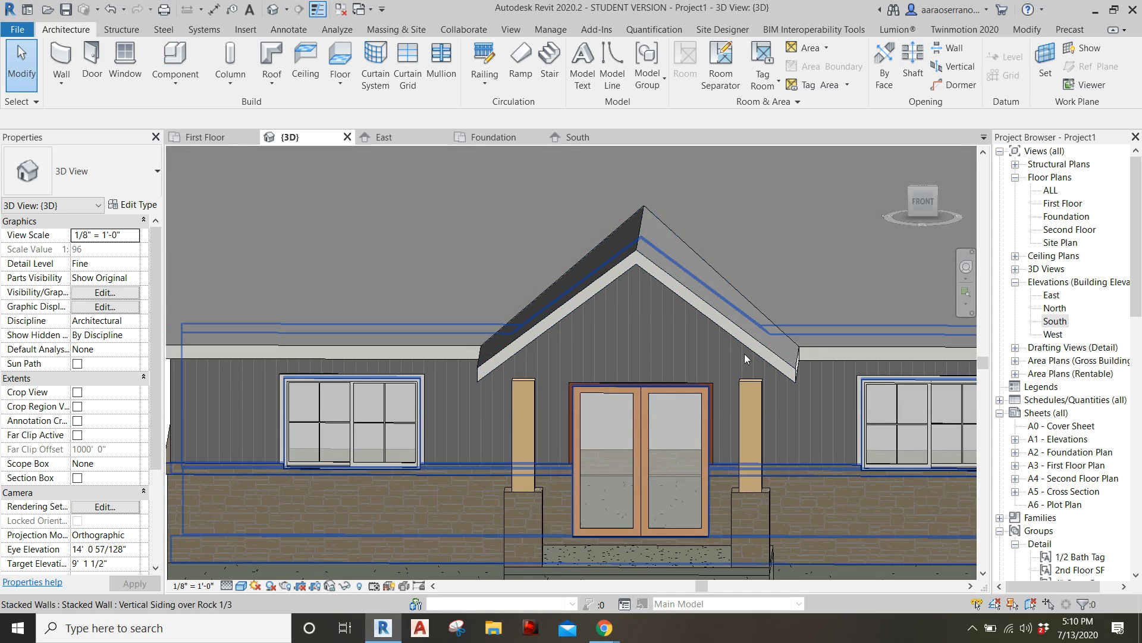
{"action": "scroll", "coordinate": [583, 418], "scroll_direction": "down", "scroll_amount": 1}
{"action": "middle_click_drag", "start_coordinate": [584, 418], "coordinate": [532, 364]}
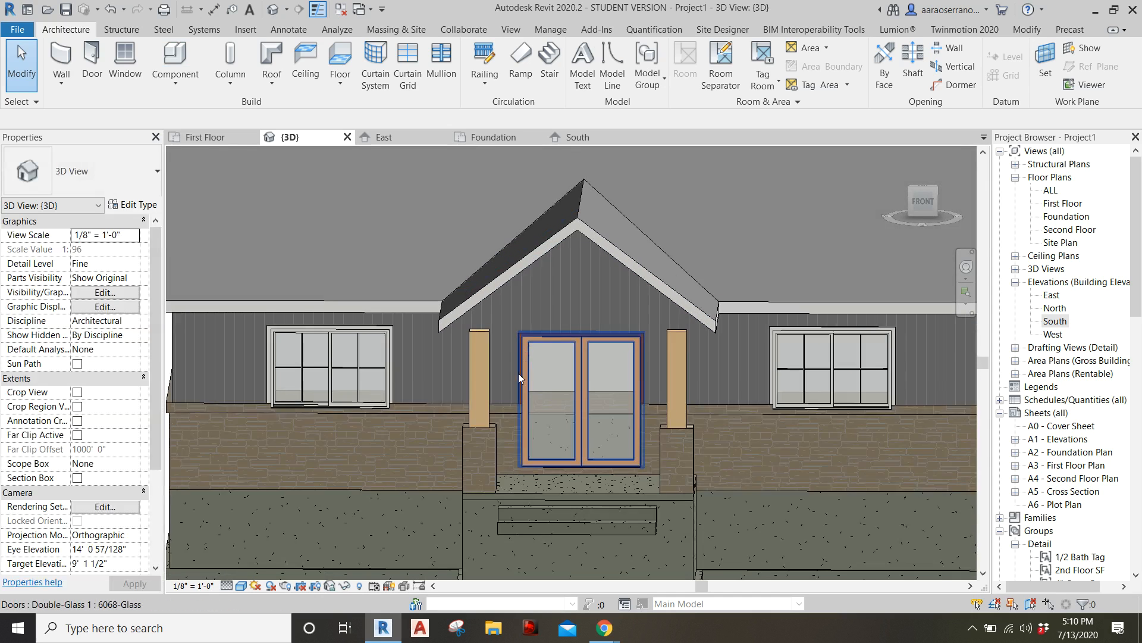
{"action": "left_click", "coordinate": [609, 632]}
{"action": "left_click", "coordinate": [669, 604]}
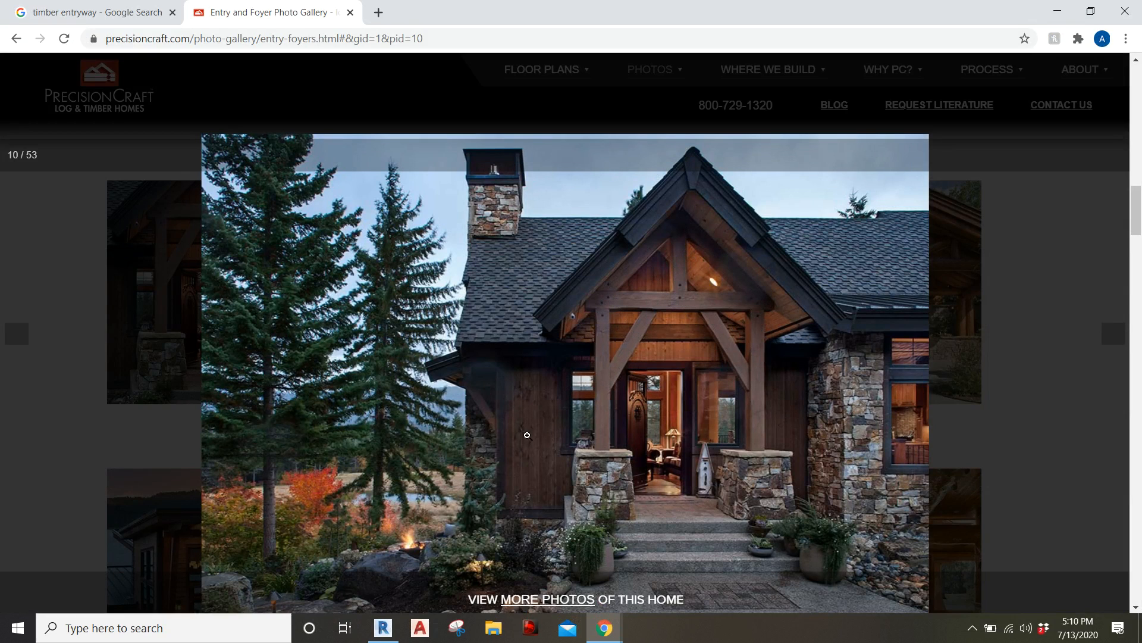
{"action": "left_click", "coordinate": [388, 628]}
{"action": "scroll", "coordinate": [585, 403], "scroll_direction": "down", "scroll_amount": 2}
{"action": "mouse_move", "coordinate": [593, 412]}
{"action": "middle_mouse_down"}
{"action": "mouse_move", "coordinate": [520, 428]}
{"action": "mouse_move", "coordinate": [606, 420]}
{"action": "mouse_move", "coordinate": [574, 402]}
{"action": "mouse_move", "coordinate": [529, 409]}
{"action": "mouse_move", "coordinate": [607, 407]}
{"action": "middle_mouse_up"}
{"action": "scroll", "coordinate": [454, 382], "scroll_direction": "up", "scroll_amount": 1}
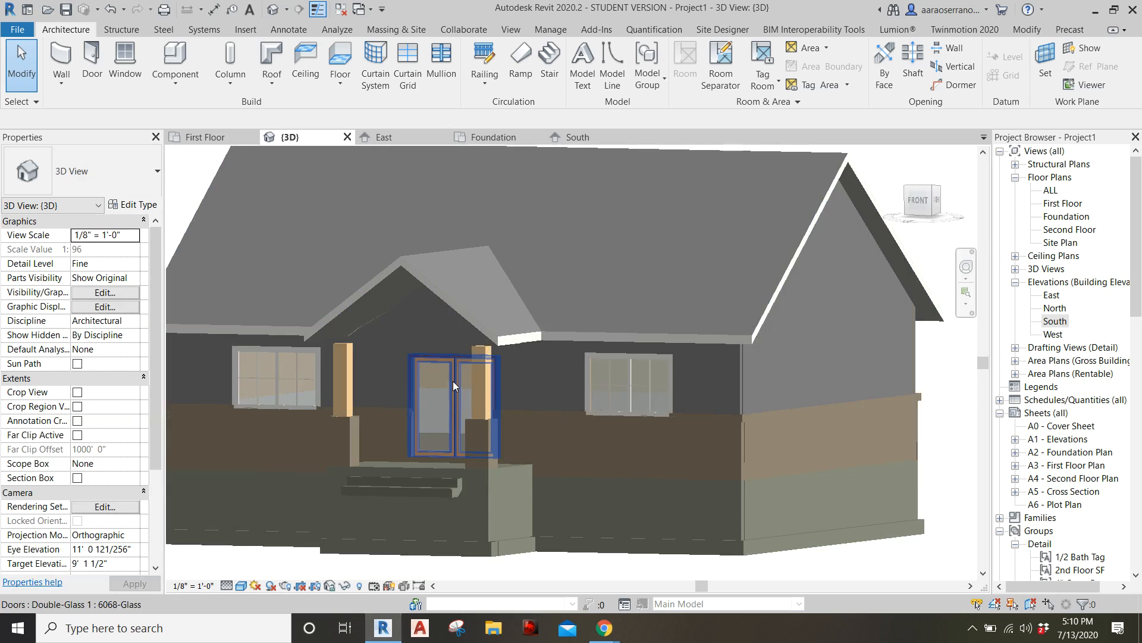
{"action": "middle_click_drag", "start_coordinate": [453, 382], "coordinate": [589, 376]}
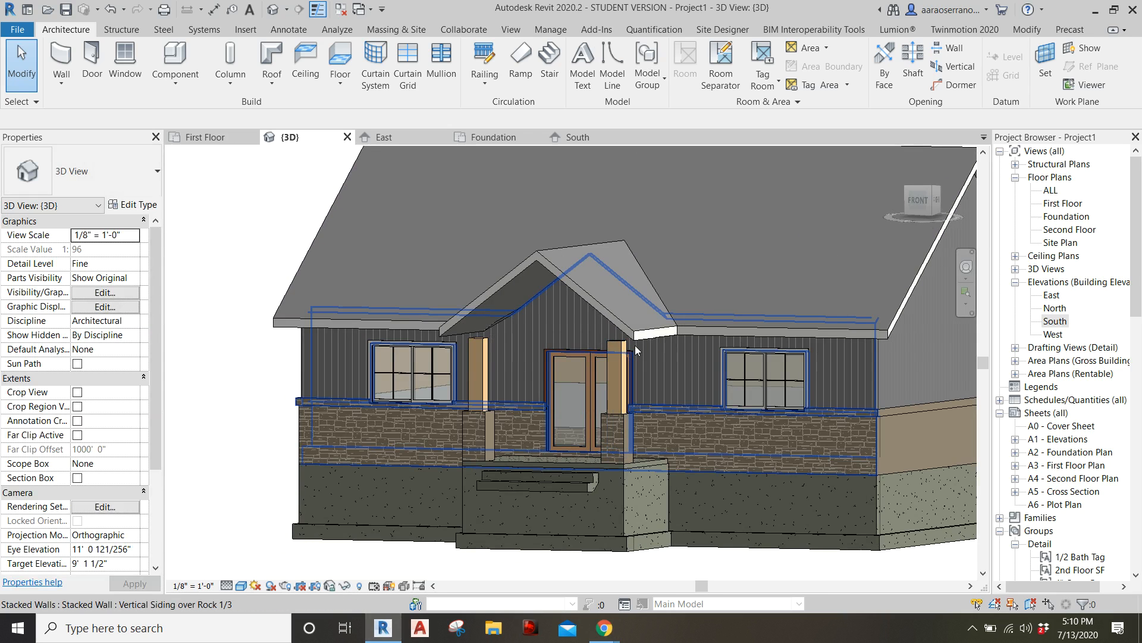
{"action": "middle_click_drag", "start_coordinate": [641, 348], "coordinate": [560, 370]}
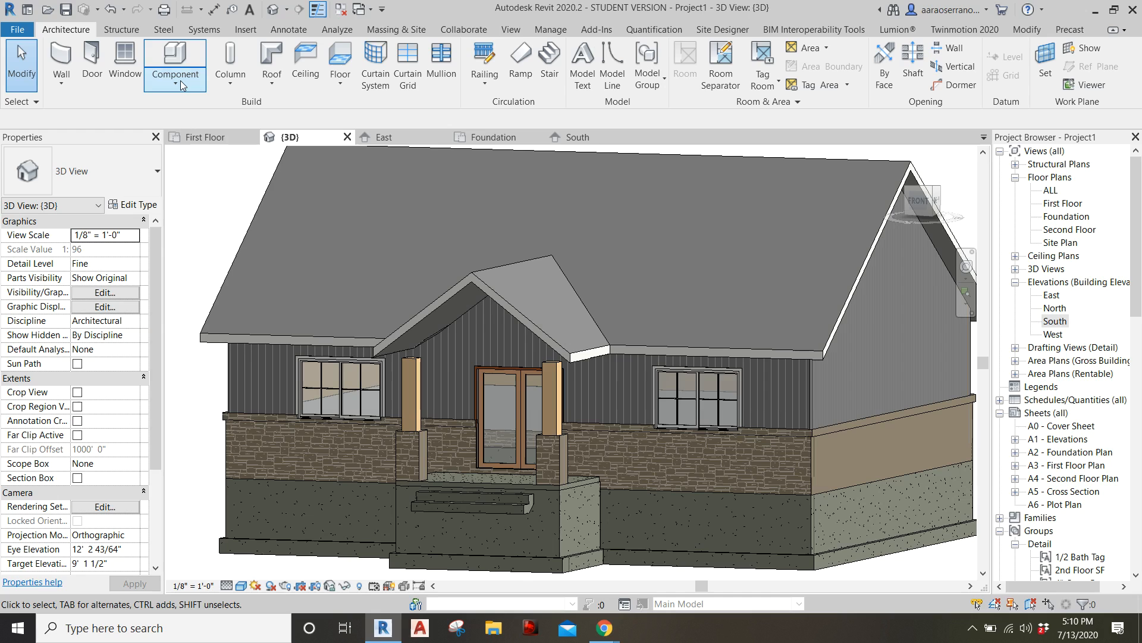
Start an in-place model in the Generic Models category and name it "Timber Frame Entryway"
{"action": "left_click", "coordinate": [180, 82]}
{"action": "left_click", "coordinate": [203, 142]}
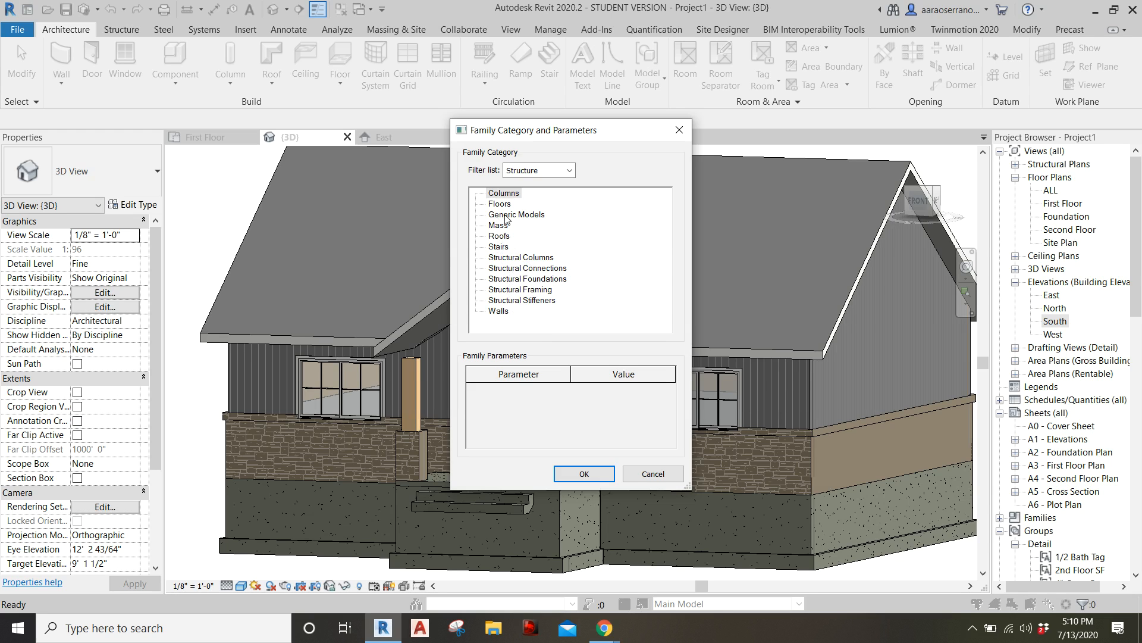
{"action": "double_click", "coordinate": [517, 215]}
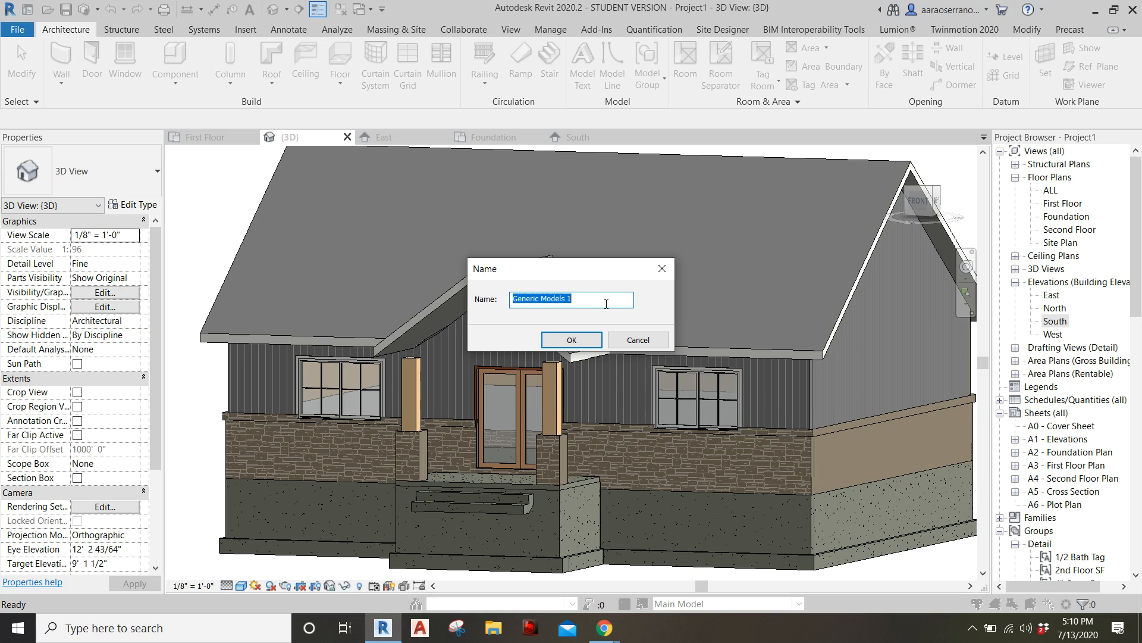
{"action": "type", "text": "Timber Frame Entryway"}
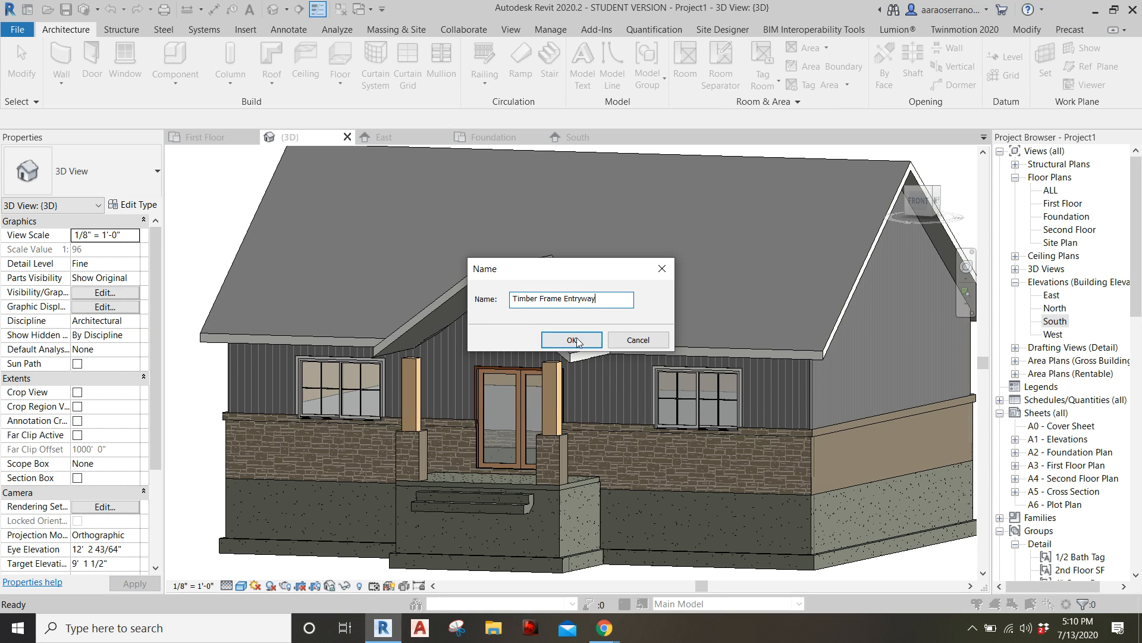
{"action": "left_click", "coordinate": [576, 340]}
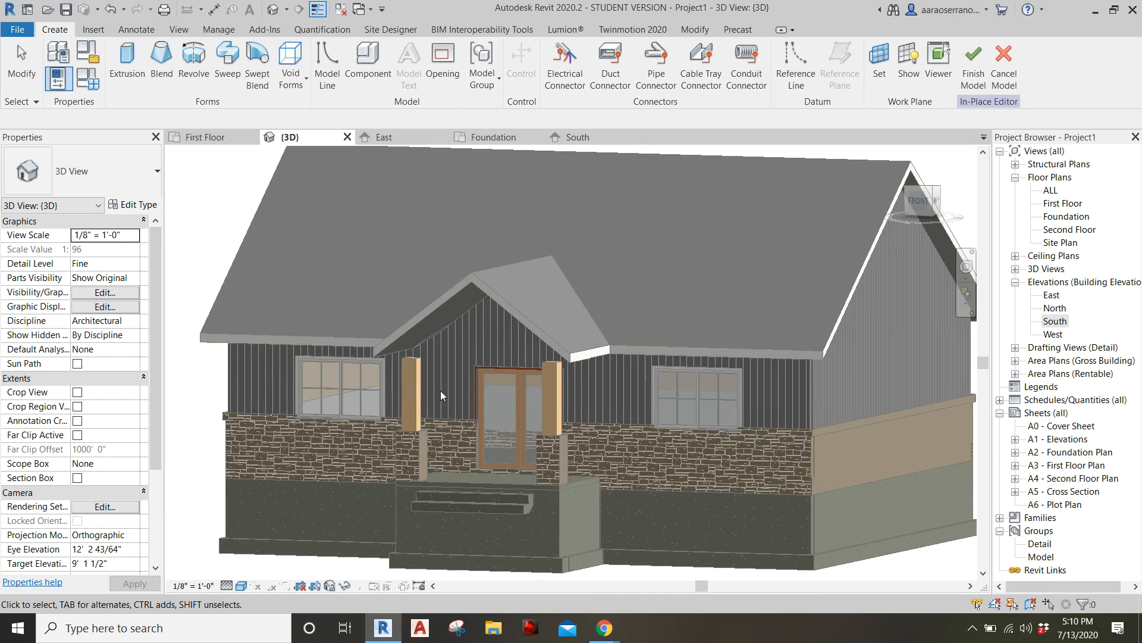
Start an extrusion and pick the front face of the porch column left of the door as its work plane
{"action": "scroll", "coordinate": [440, 390], "scroll_direction": "up", "scroll_amount": 2}
{"action": "middle_click_drag", "start_coordinate": [484, 366], "coordinate": [480, 329], "text": "shift"}
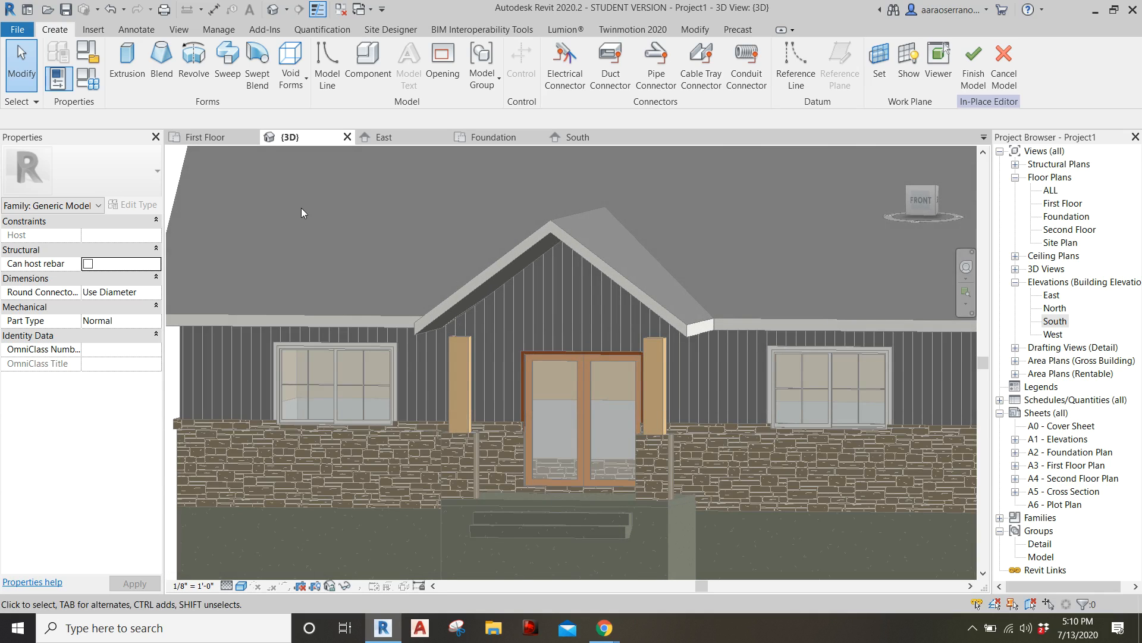
{"action": "left_click", "coordinate": [131, 65]}
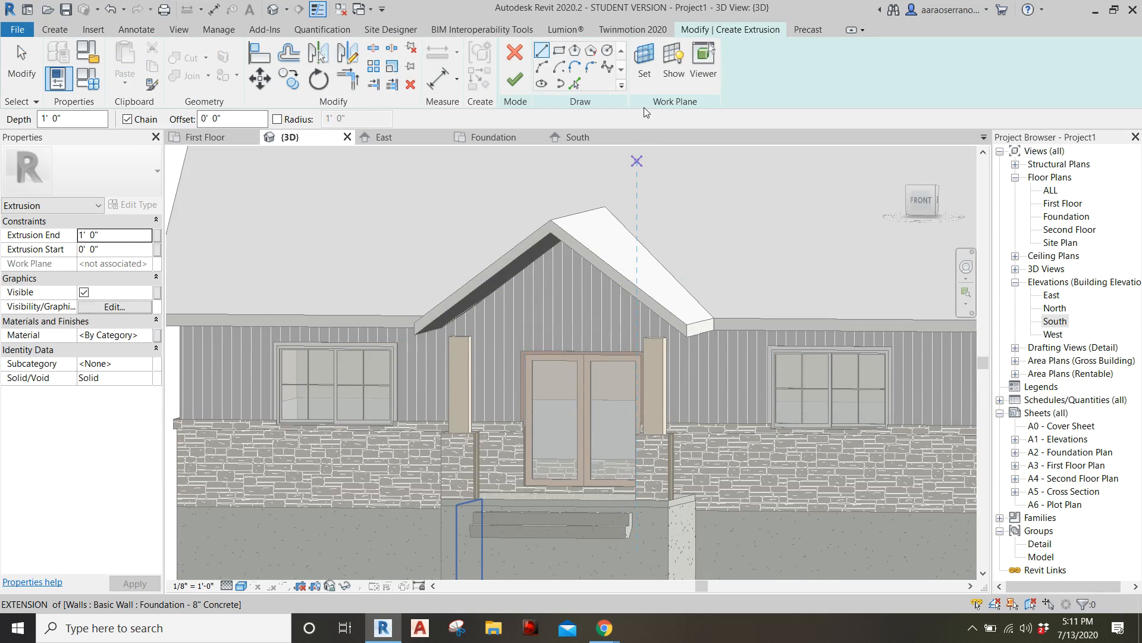
{"action": "left_click", "coordinate": [644, 60]}
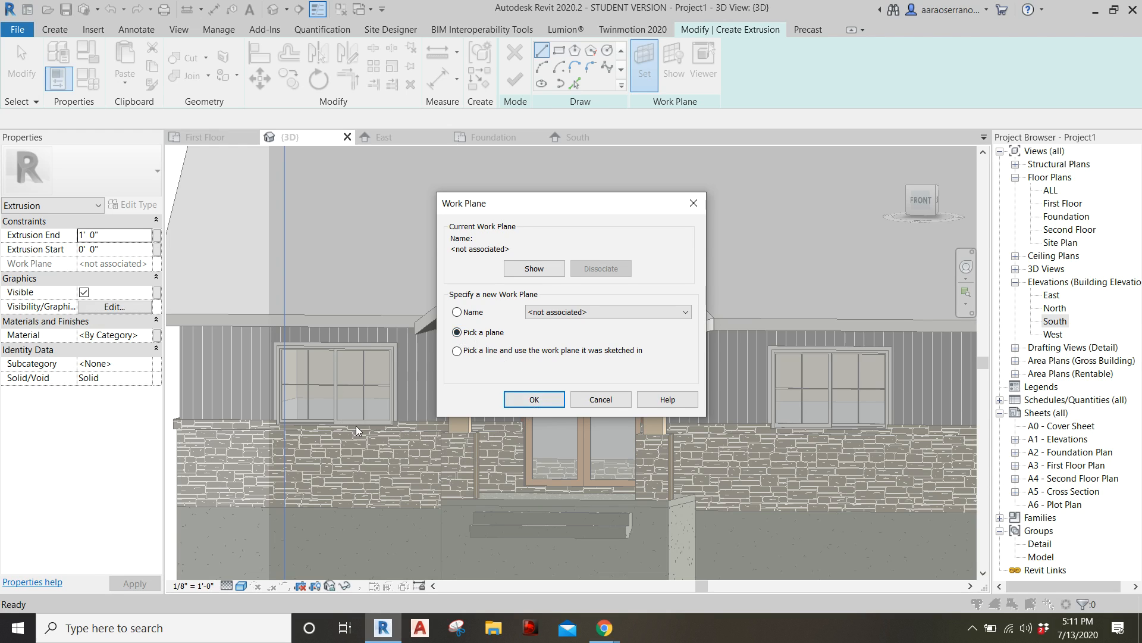
{"action": "left_click", "coordinate": [535, 399]}
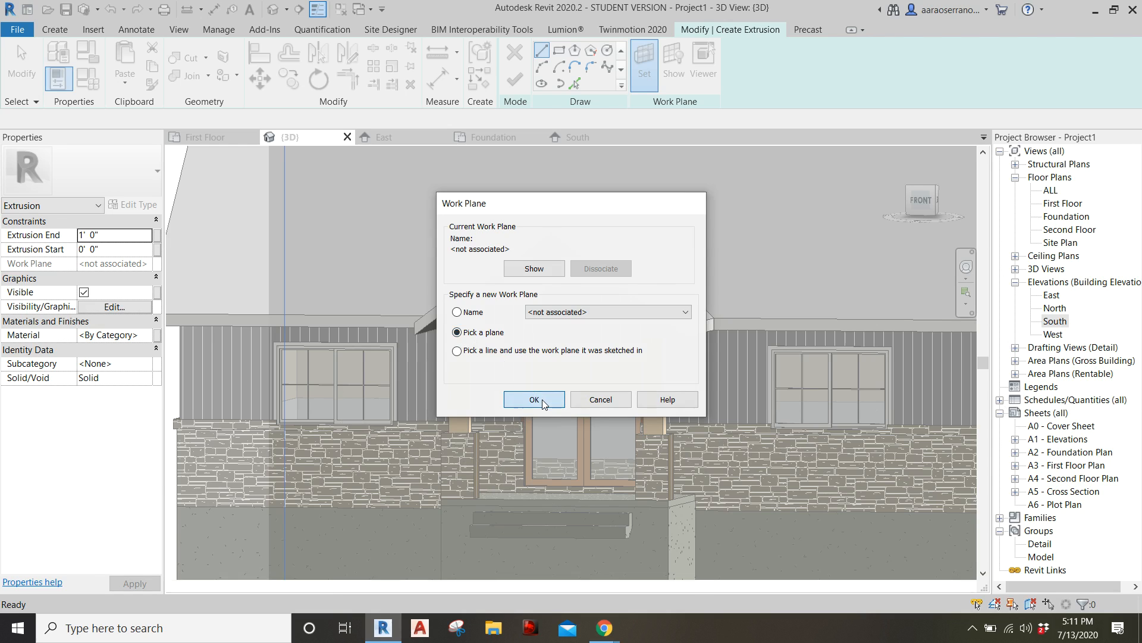
{"action": "scroll", "coordinate": [452, 353], "scroll_direction": "down", "scroll_amount": 2}
{"action": "scroll", "coordinate": [452, 353], "scroll_direction": "up", "scroll_amount": 4}
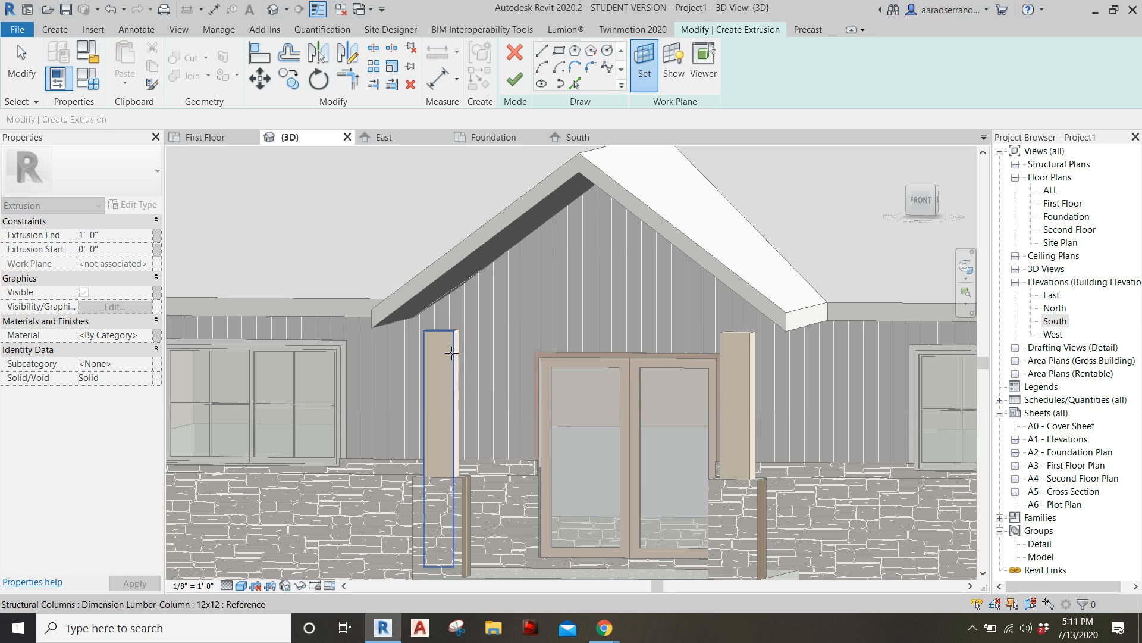
{"action": "left_click", "coordinate": [452, 353]}
{"action": "scroll", "coordinate": [437, 342], "scroll_direction": "down", "scroll_amount": 1}
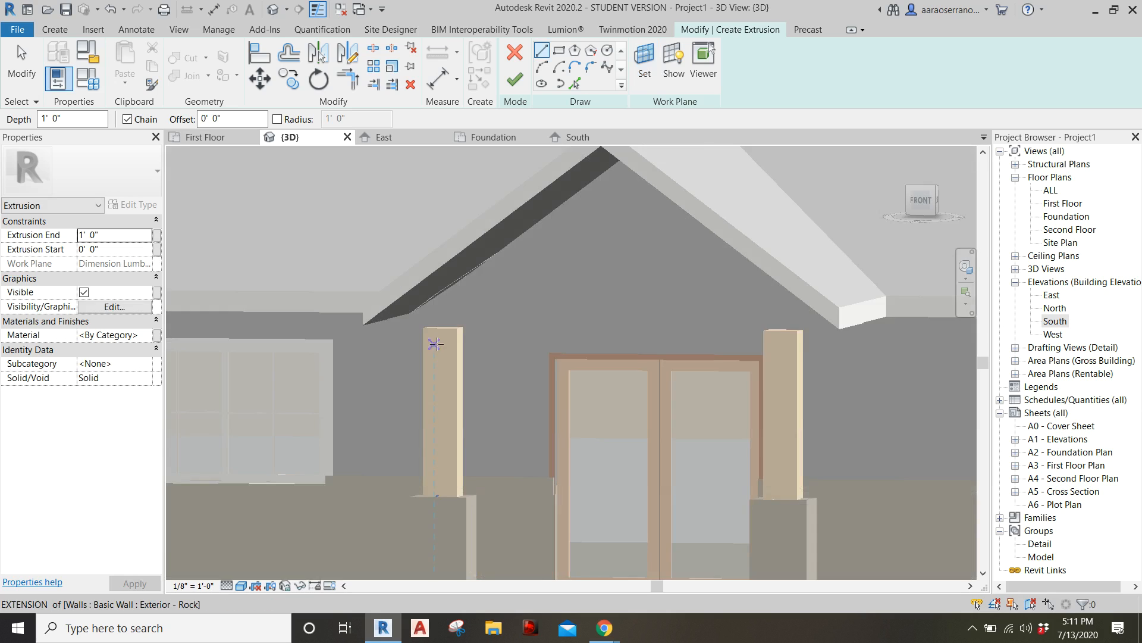
{"action": "scroll", "coordinate": [437, 342], "scroll_direction": "up", "scroll_amount": 2}
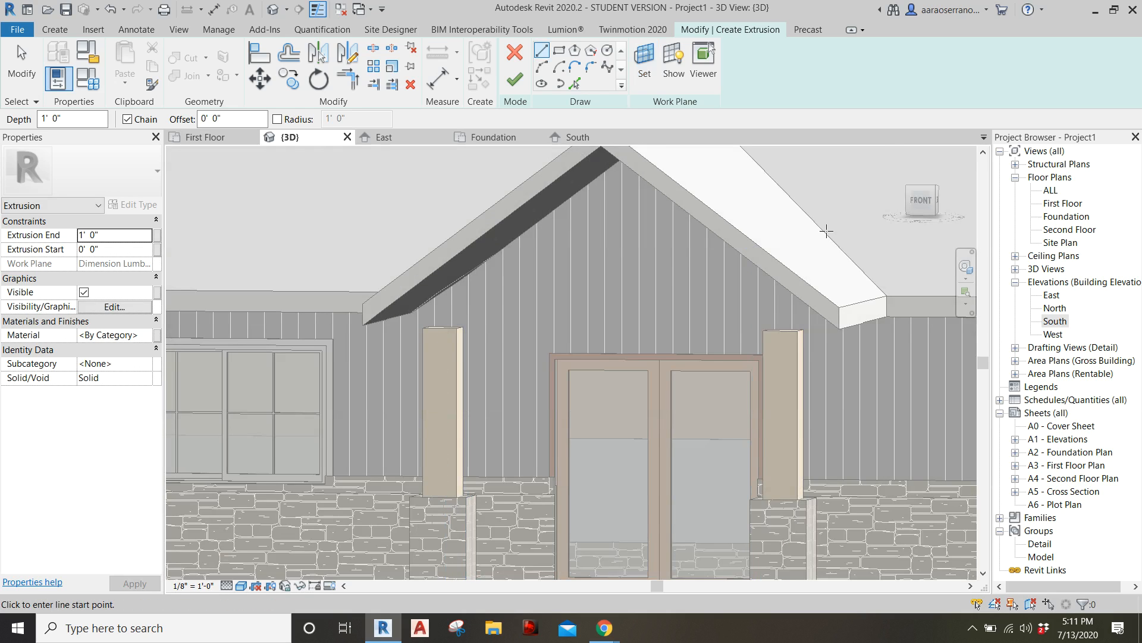
Face the porch straight from the front and check the beam layout in the timber entryway photo in Chrome
{"action": "left_click", "coordinate": [920, 201]}
{"action": "scroll", "coordinate": [594, 386], "scroll_direction": "up", "scroll_amount": 5}
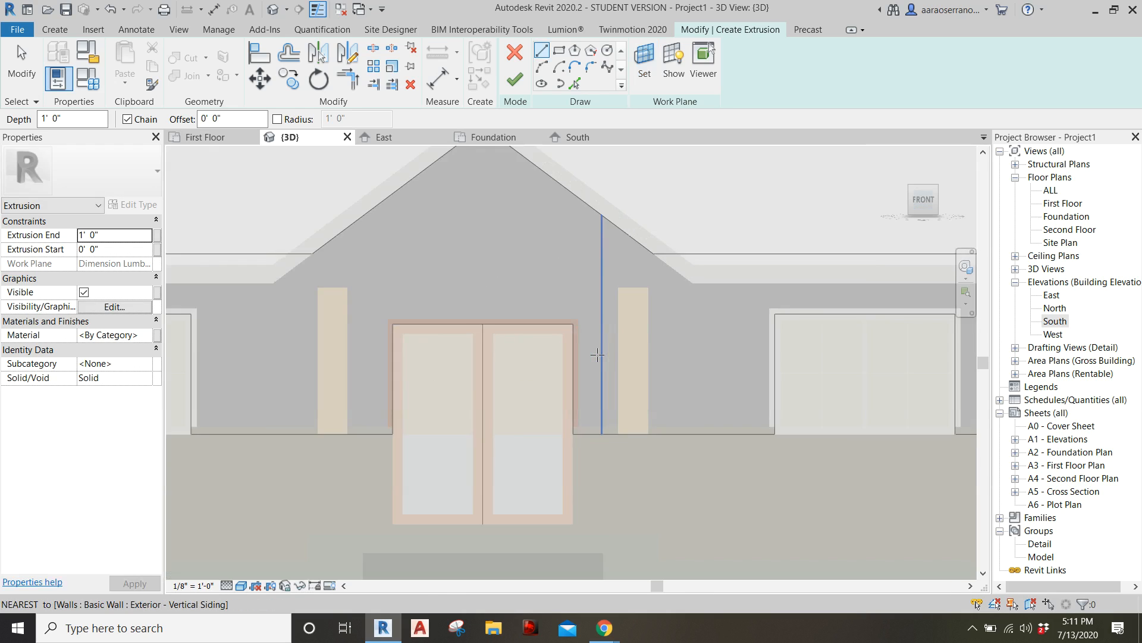
{"action": "scroll", "coordinate": [313, 348], "scroll_direction": "up", "scroll_amount": 2}
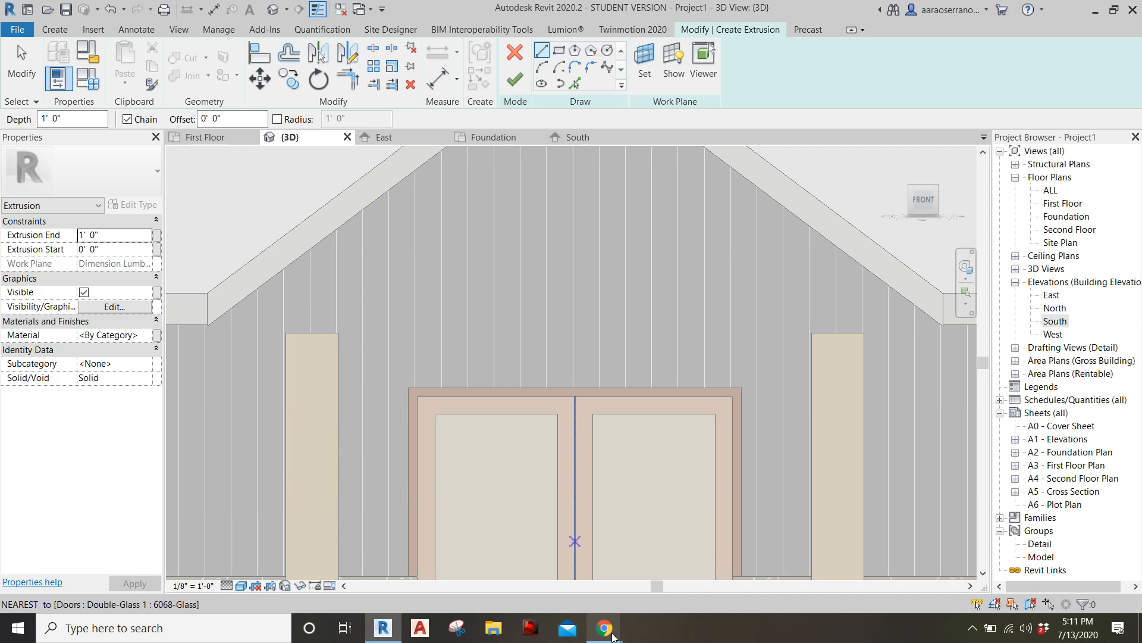
{"action": "mouse_move", "coordinate": [607, 632]}
{"action": "left_click", "coordinate": [685, 565]}
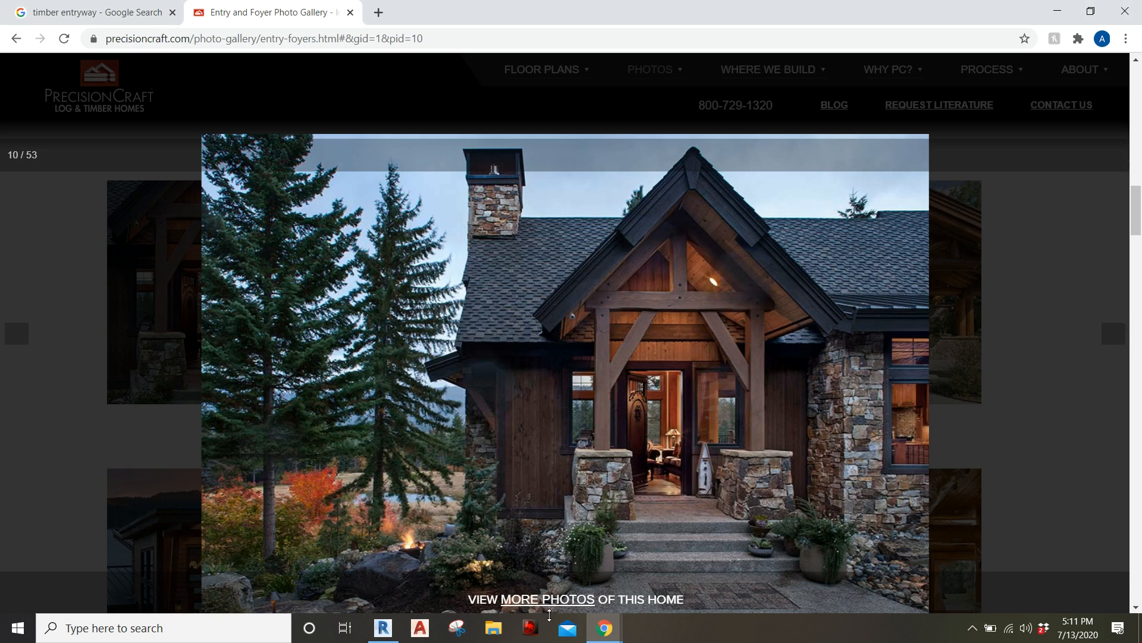
{"action": "left_click", "coordinate": [383, 627]}
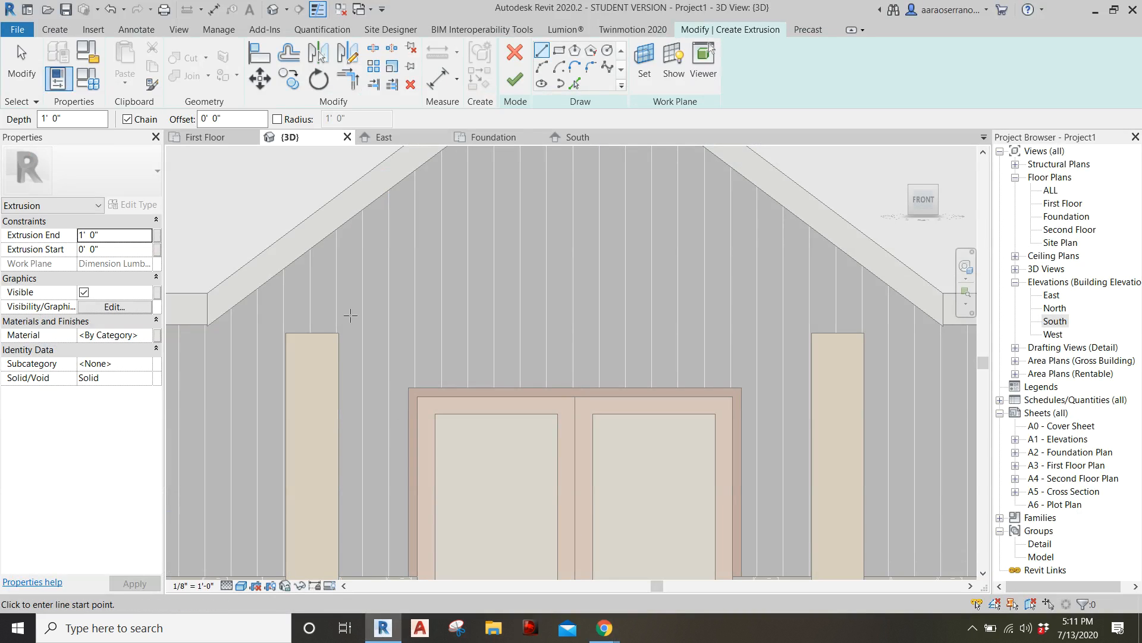
Sketch the beam's bottom line across the porch column tops, from the left column's outer corner to the right column's outer corner
{"action": "left_click", "coordinate": [286, 332]}
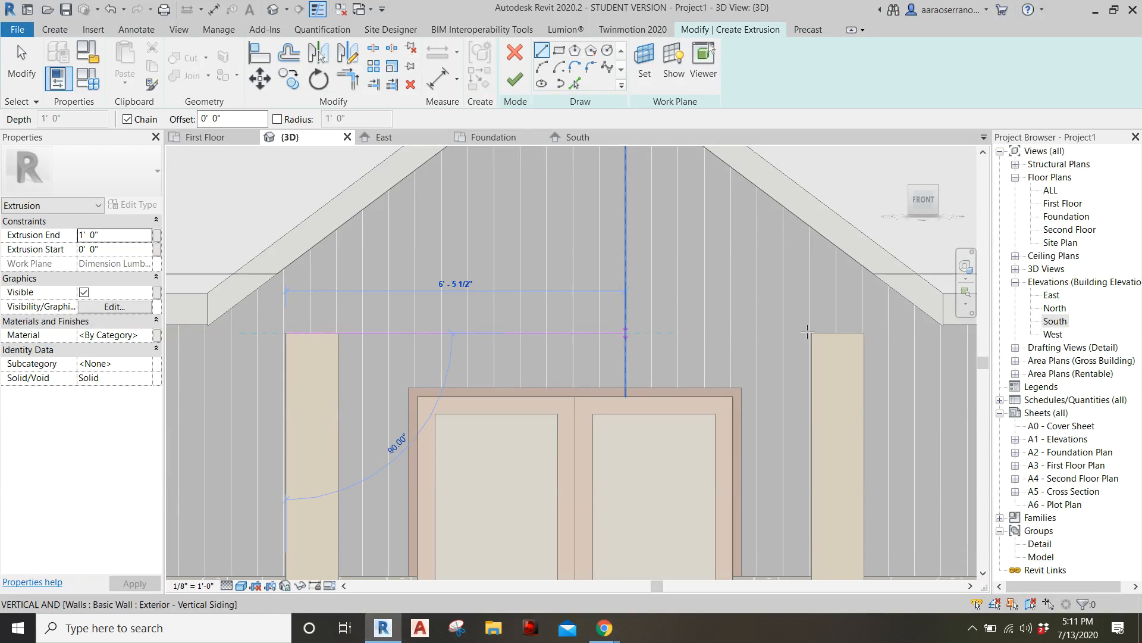
{"action": "left_click", "coordinate": [864, 332]}
{"action": "key", "text": "Escape"}
{"action": "key", "text": "Escape"}
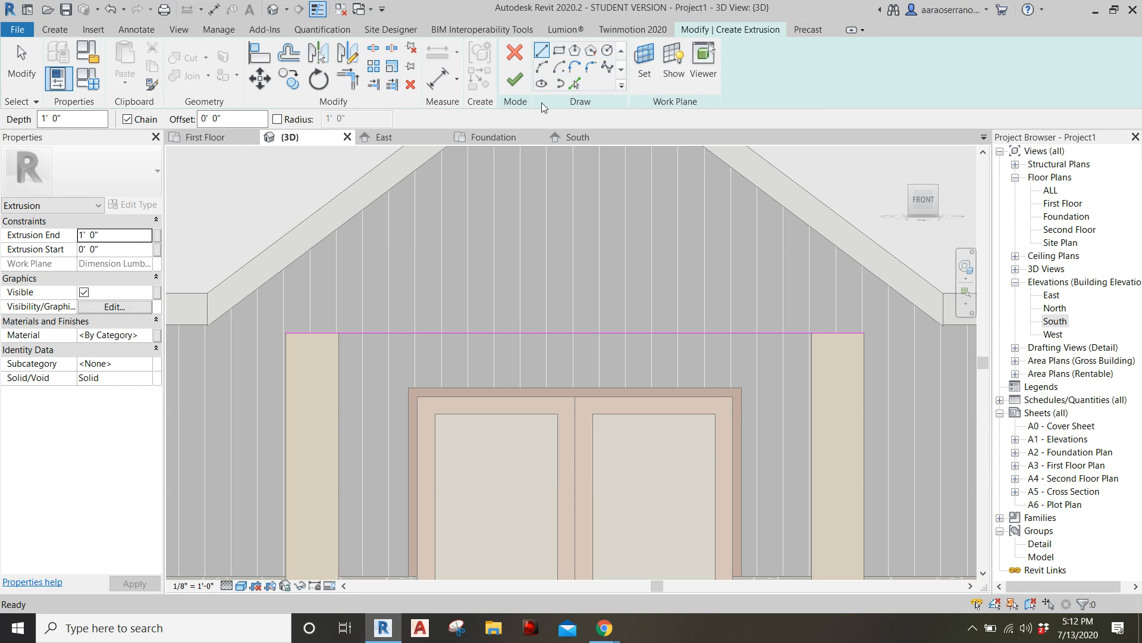
Create the beam's top line by picking the bottom line with a 1' 0" offset upward
{"action": "left_click", "coordinate": [577, 87]}
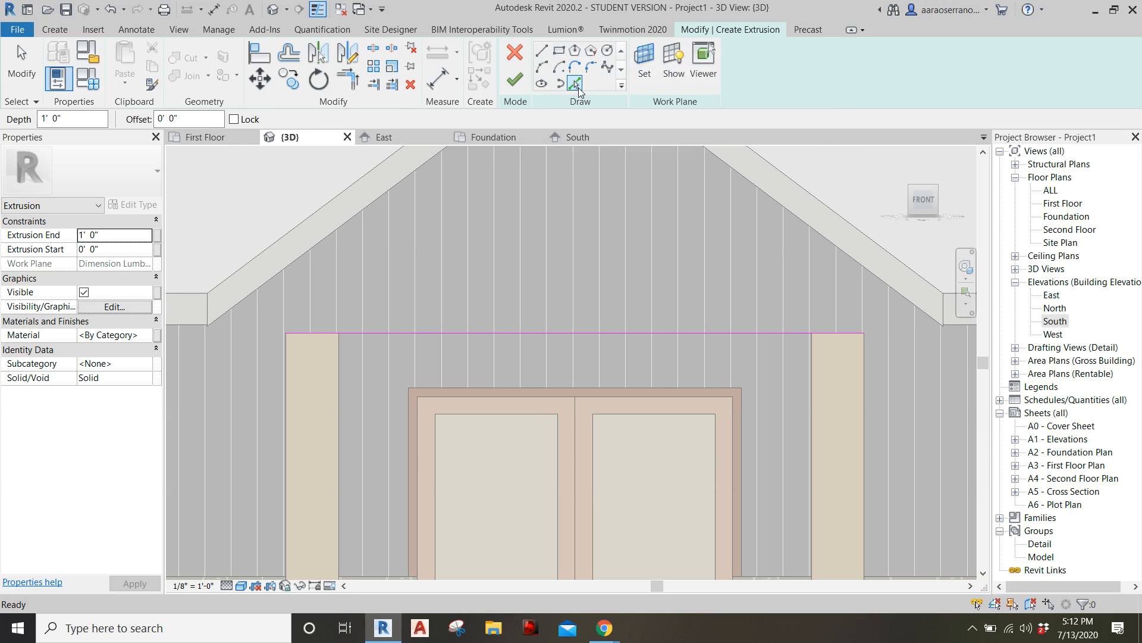
{"action": "left_click_drag", "start_coordinate": [198, 121], "coordinate": [141, 121]}
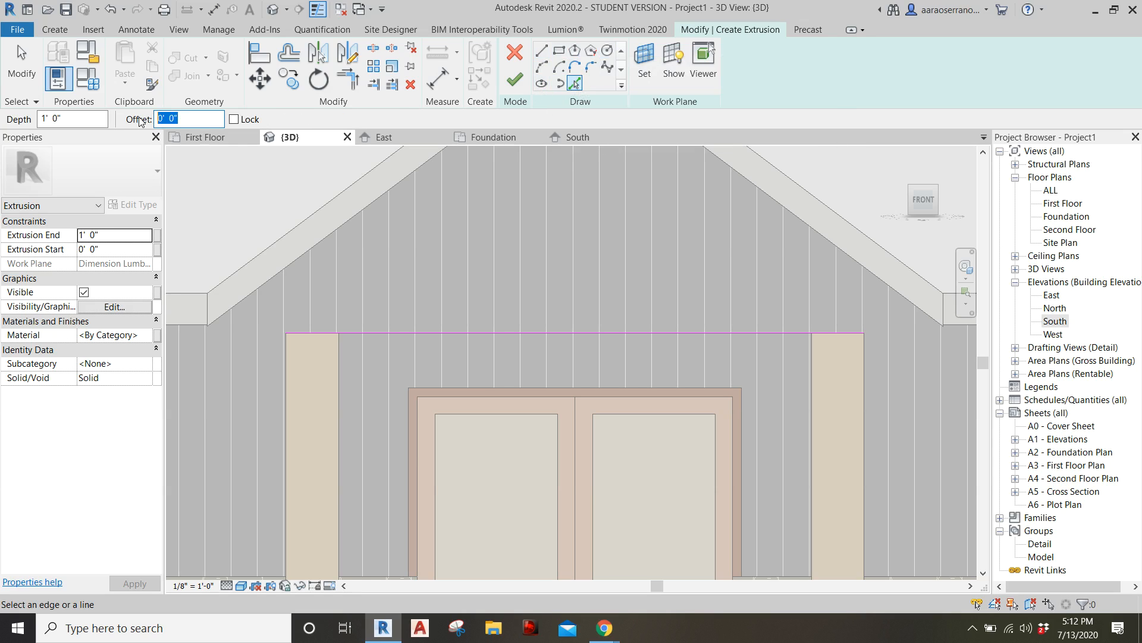
{"action": "type", "text": "1"}
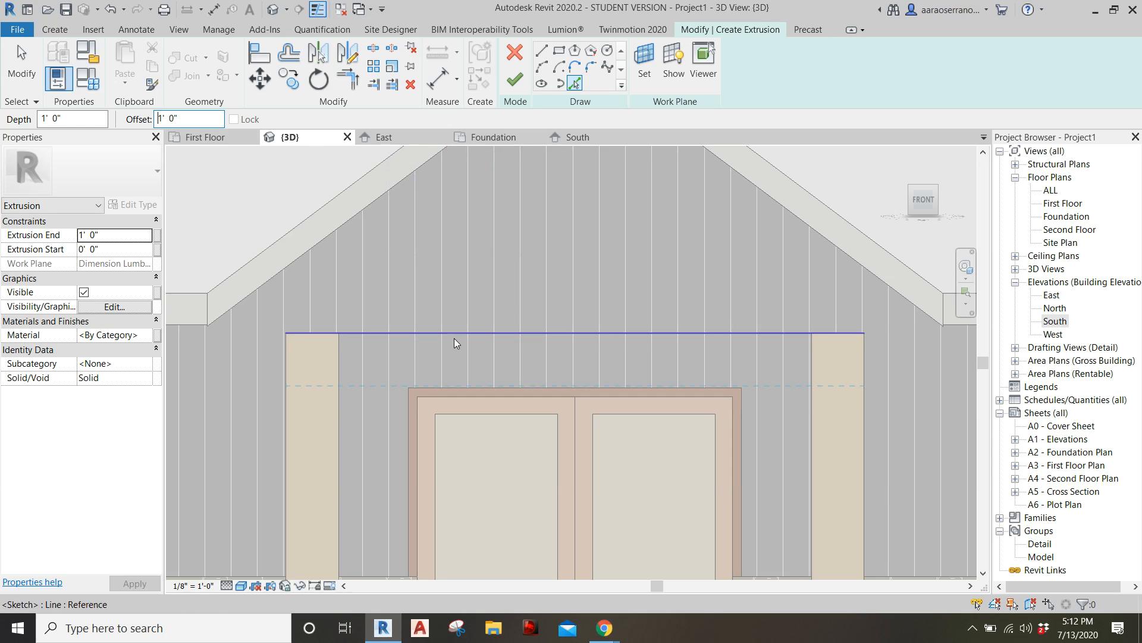
{"action": "left_click", "coordinate": [459, 329]}
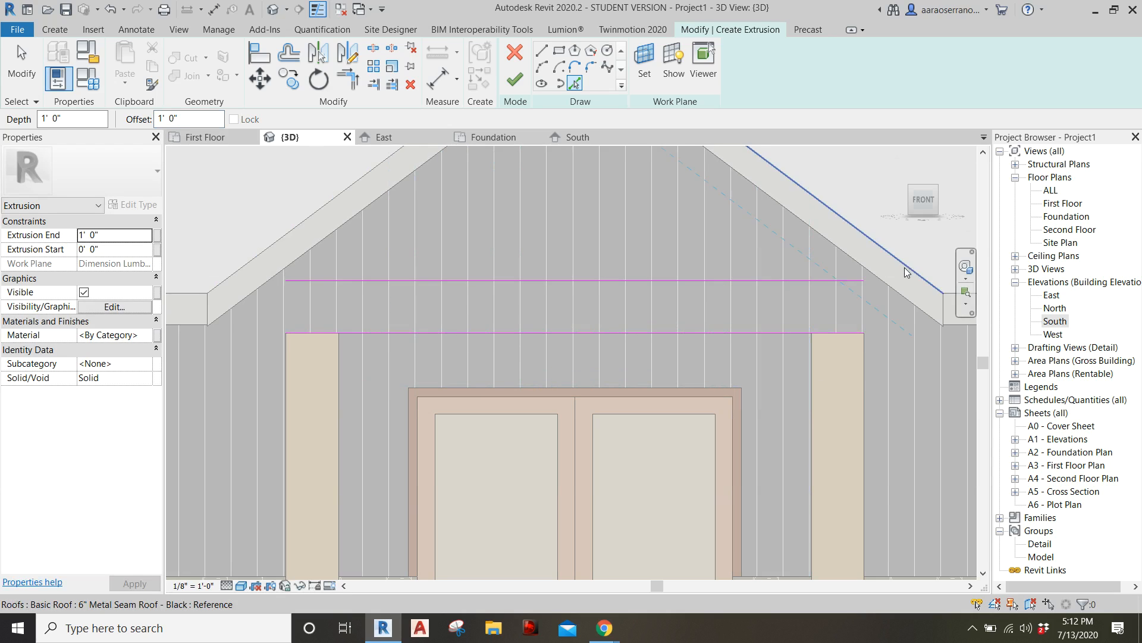
{"action": "key", "text": "Escape"}
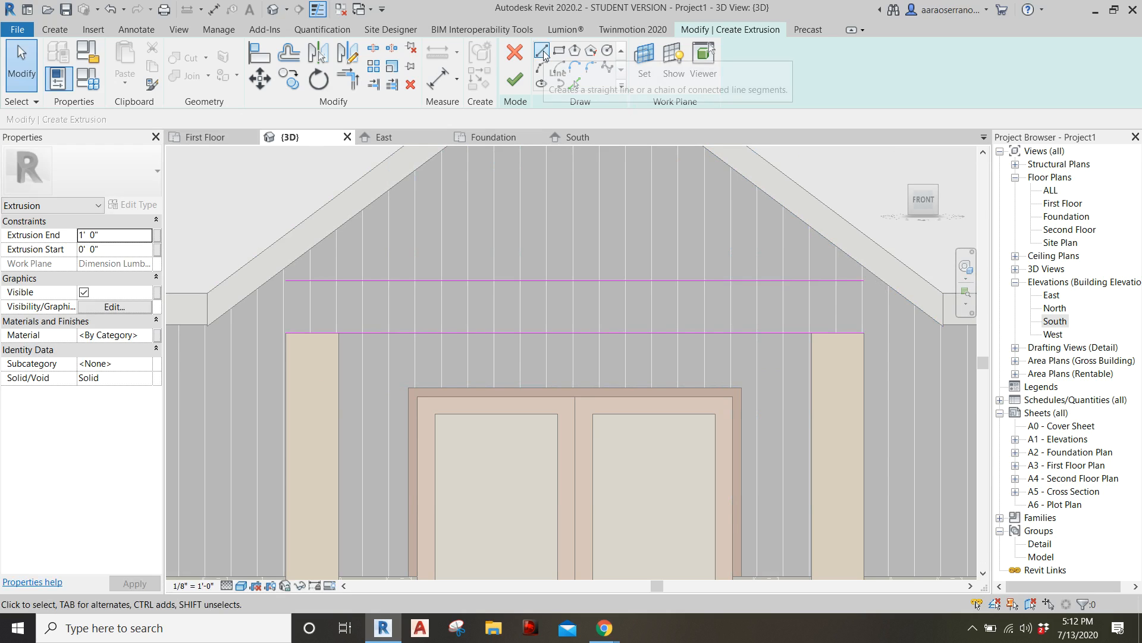
Stretch both ends of the beam's top line outward to meet the underside edges of the gable roof
{"action": "left_click", "coordinate": [853, 281]}
{"action": "left_click_drag", "start_coordinate": [865, 281], "coordinate": [883, 281]}
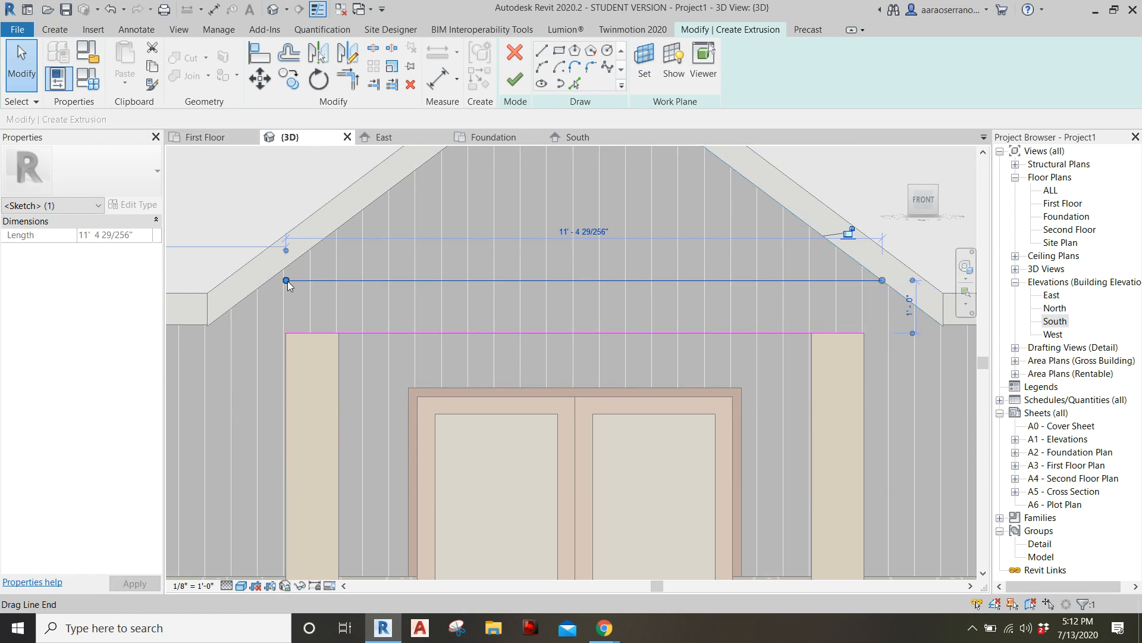
{"action": "left_click_drag", "start_coordinate": [288, 285], "coordinate": [267, 280]}
{"action": "scroll", "coordinate": [269, 280], "scroll_direction": "up", "scroll_amount": 4}
{"action": "left_click", "coordinate": [294, 339]}
Draw a vertical line from the top line's left end down to the level of the beam's bottom line
{"action": "scroll", "coordinate": [331, 331], "scroll_direction": "down", "scroll_amount": 1}
{"action": "middle_click_drag", "start_coordinate": [333, 330], "coordinate": [397, 266]}
{"action": "scroll", "coordinate": [396, 266], "scroll_direction": "down", "scroll_amount": 1}
{"action": "left_click", "coordinate": [541, 50]}
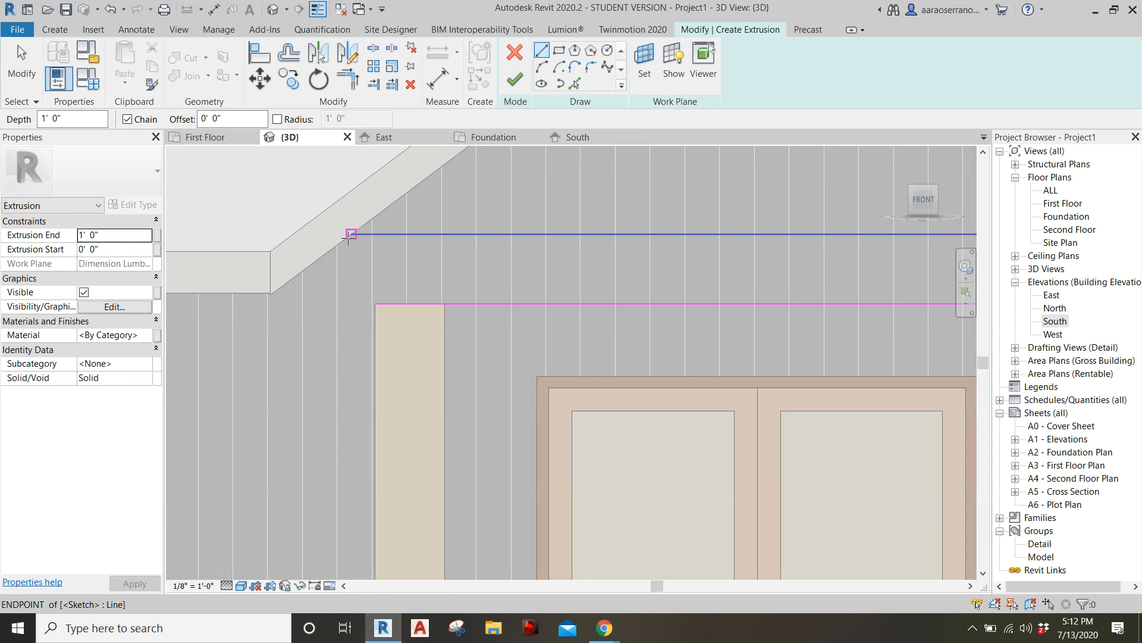
{"action": "left_click", "coordinate": [351, 234]}
{"action": "left_click", "coordinate": [351, 303]}
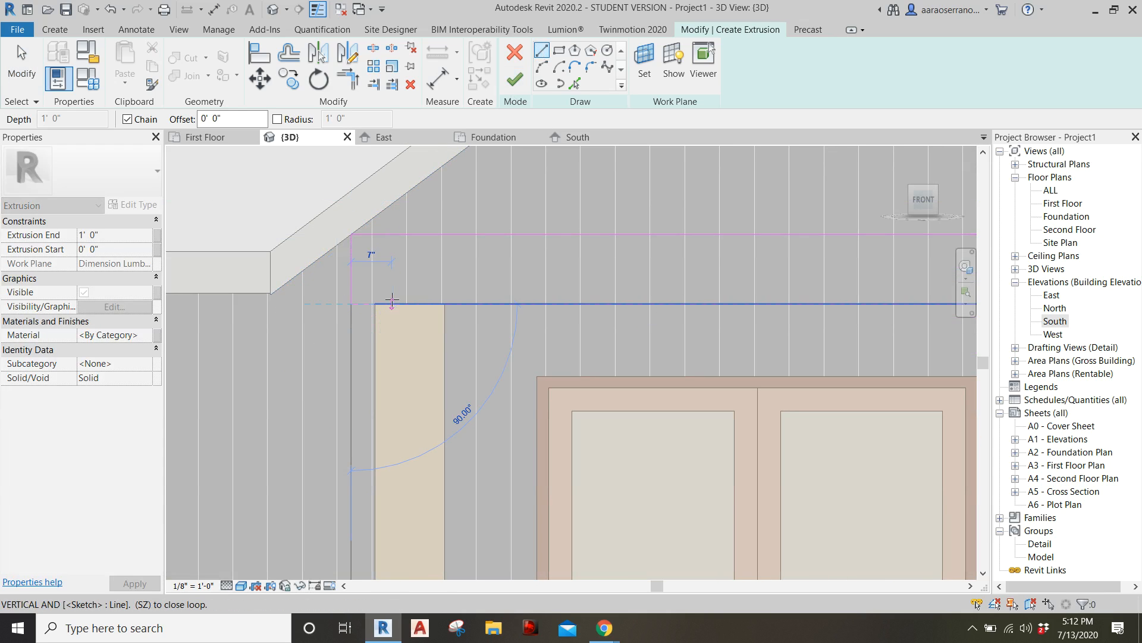
{"action": "scroll", "coordinate": [396, 304], "scroll_direction": "down", "scroll_amount": 2}
{"action": "middle_click_drag", "start_coordinate": [398, 305], "coordinate": [357, 300]}
{"action": "scroll", "coordinate": [357, 300], "scroll_direction": "down", "scroll_amount": 1}
{"action": "key", "text": "Escape"}
Draw a vertical line from the top line's right end down to the level of the beam's bottom line
{"action": "left_click", "coordinate": [857, 251]}
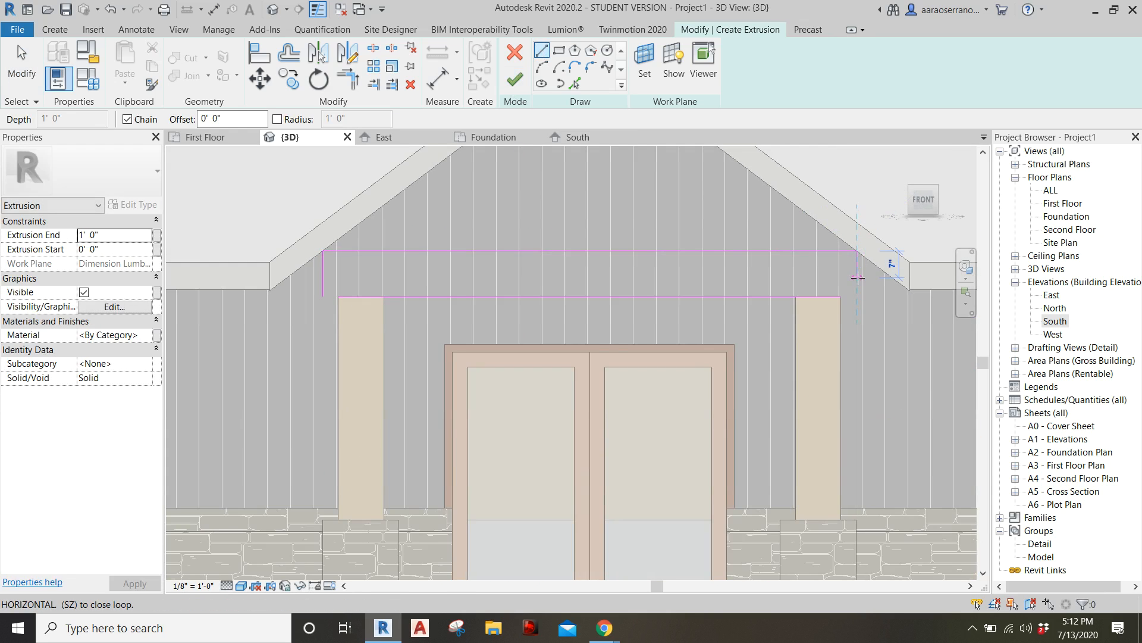
{"action": "left_click", "coordinate": [856, 296]}
{"action": "key", "text": "Escape"}
{"action": "key", "text": "Escape"}
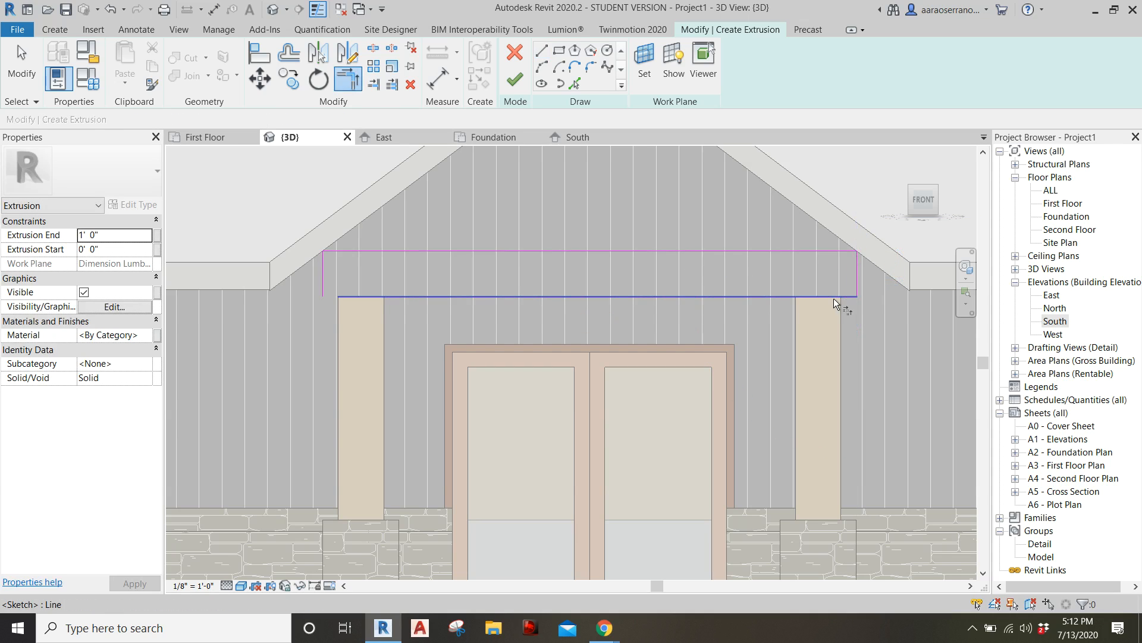
Trim the beam's bottom line and left vertical line to a corner, and finish the extrusion from the closed profile
{"action": "left_click", "coordinate": [835, 298]}
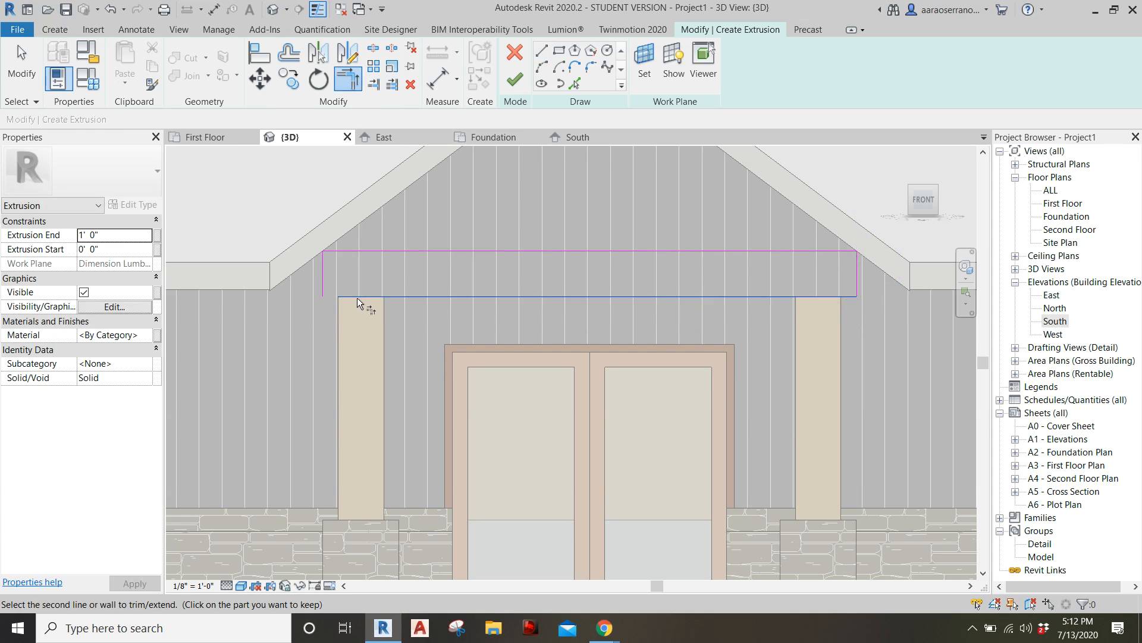
{"action": "left_click", "coordinate": [325, 275]}
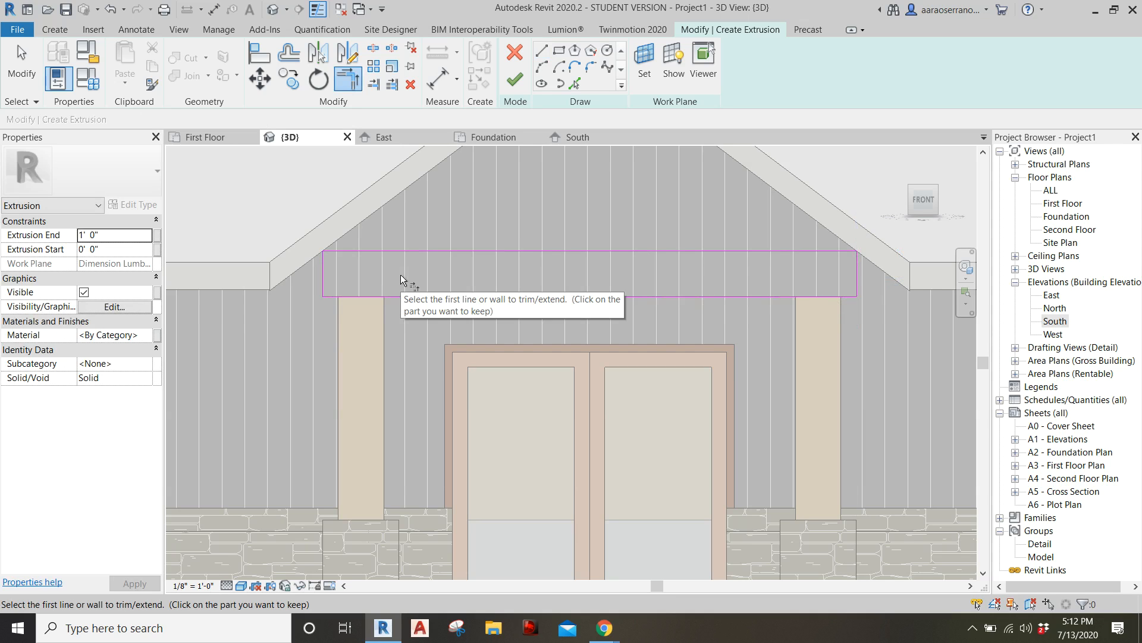
{"action": "key", "text": "Escape"}
{"action": "scroll", "coordinate": [396, 272], "scroll_direction": "down", "scroll_amount": 1}
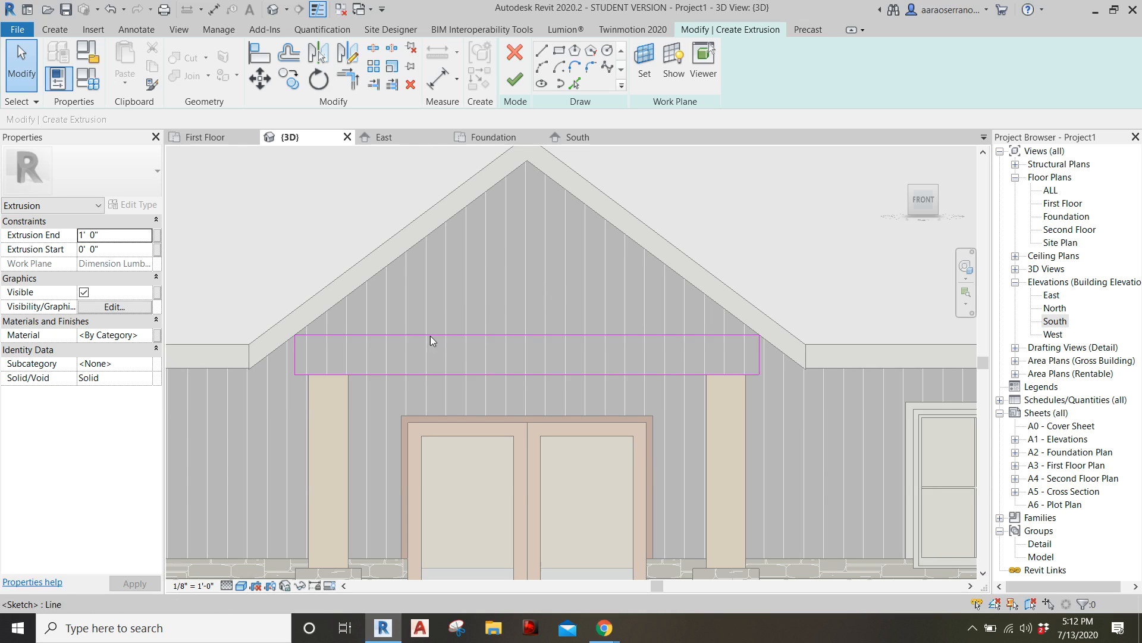
{"action": "left_click", "coordinate": [509, 82]}
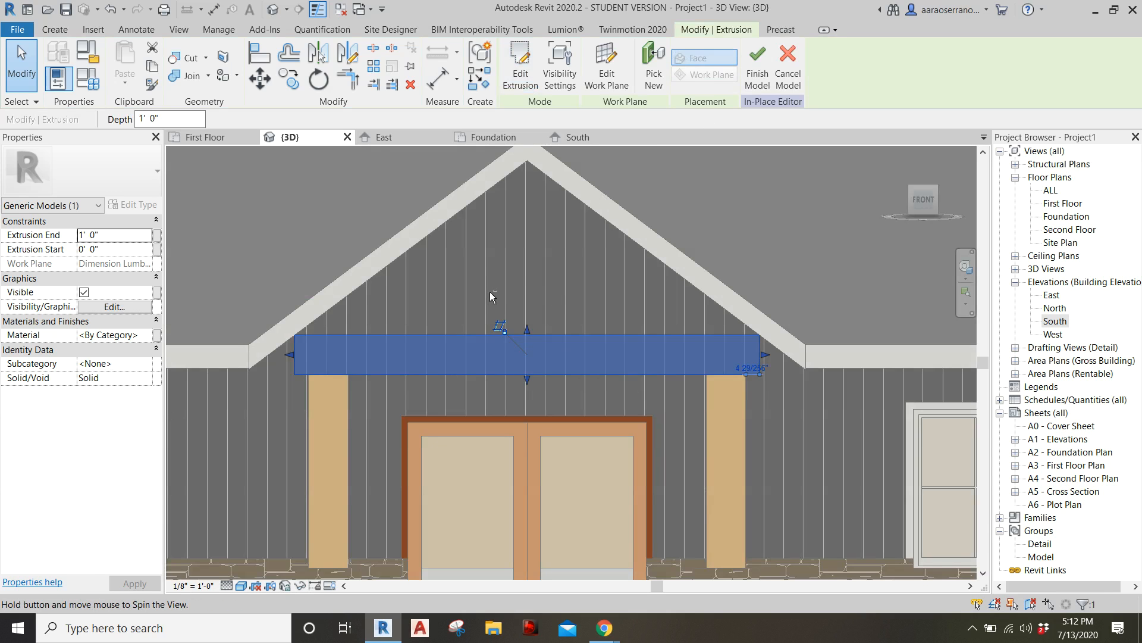
Set the horizontal beam's extrusion end to -1' 0" so it sits over the columns
{"action": "middle_click_drag", "start_coordinate": [490, 291], "coordinate": [641, 287], "text": "shift"}
{"action": "left_click", "coordinate": [599, 398]}
{"action": "scroll", "coordinate": [598, 398], "scroll_direction": "up", "scroll_amount": 1}
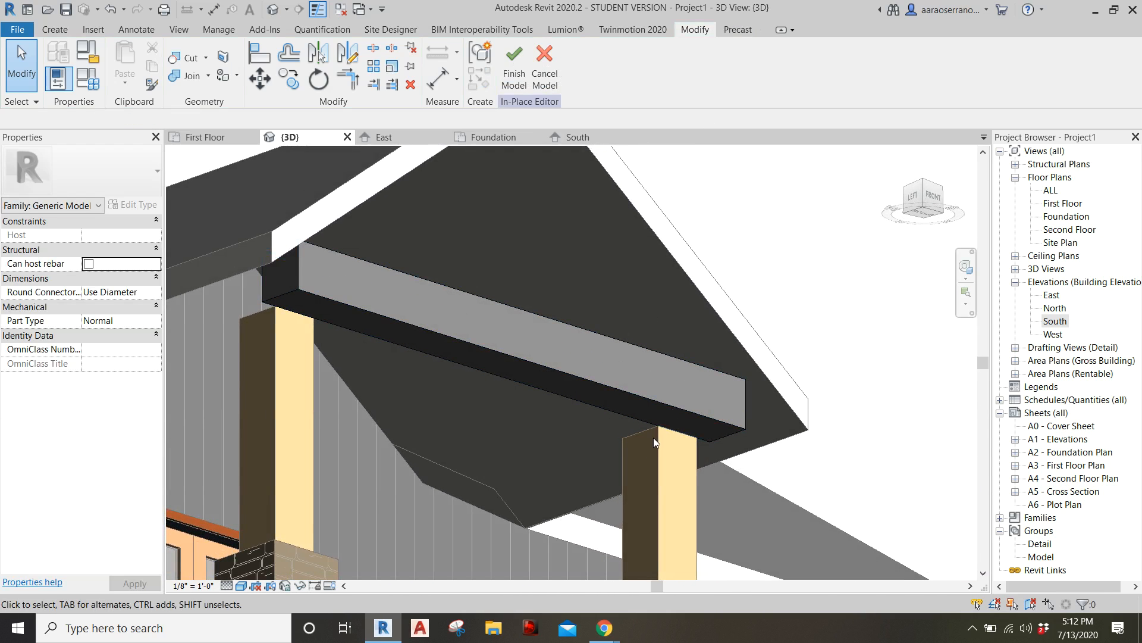
{"action": "left_click", "coordinate": [680, 406]}
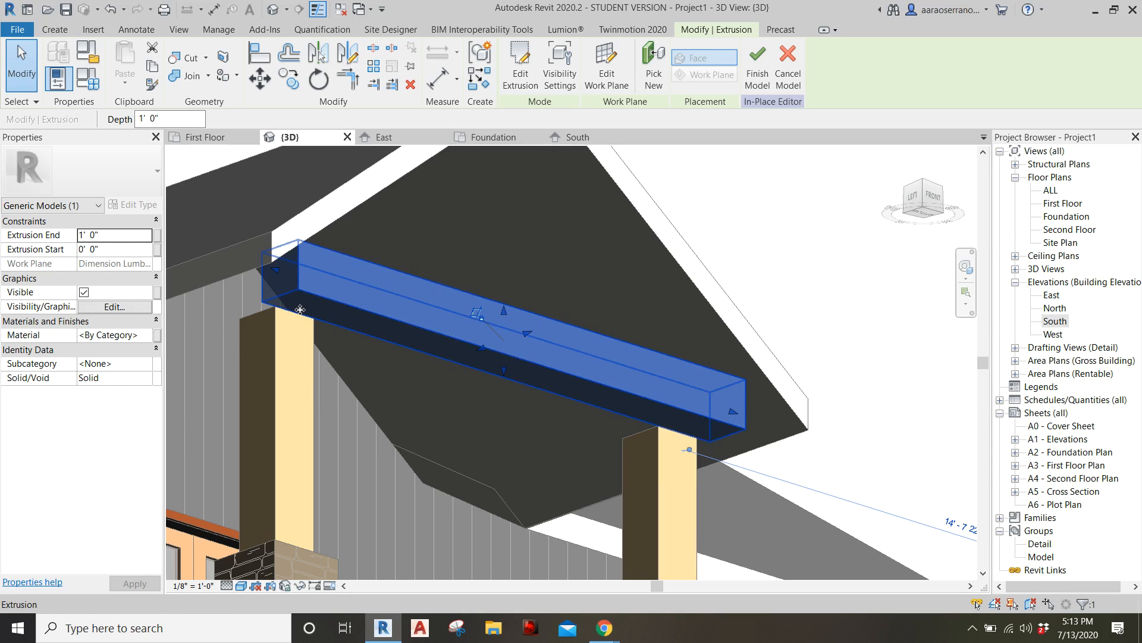
{"action": "left_click", "coordinate": [82, 236]}
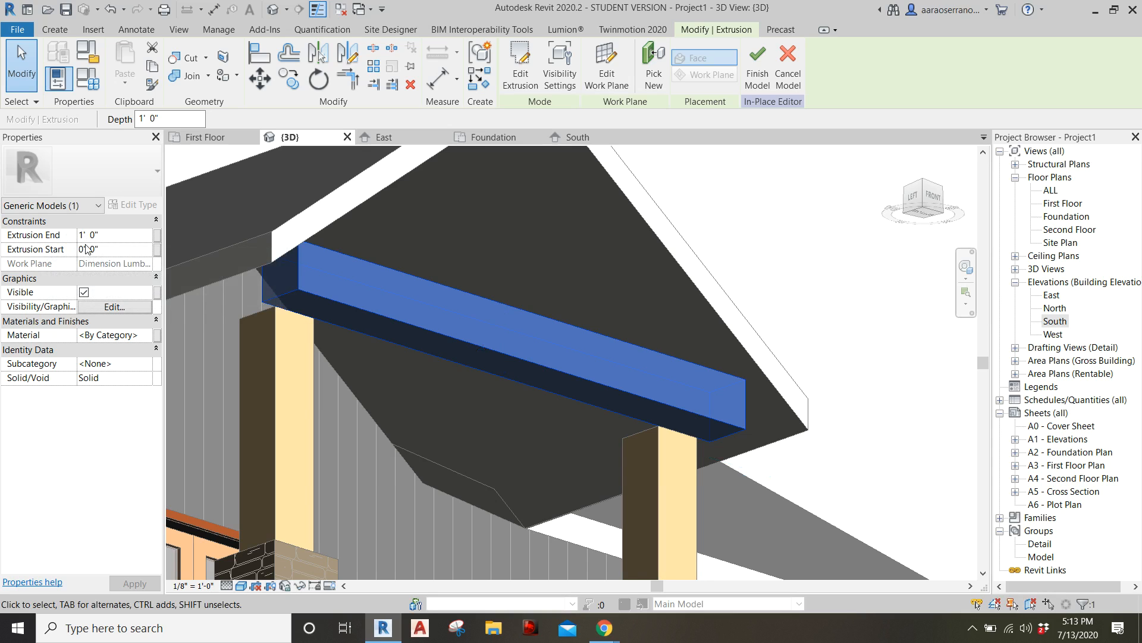
{"action": "type", "text": "-"}
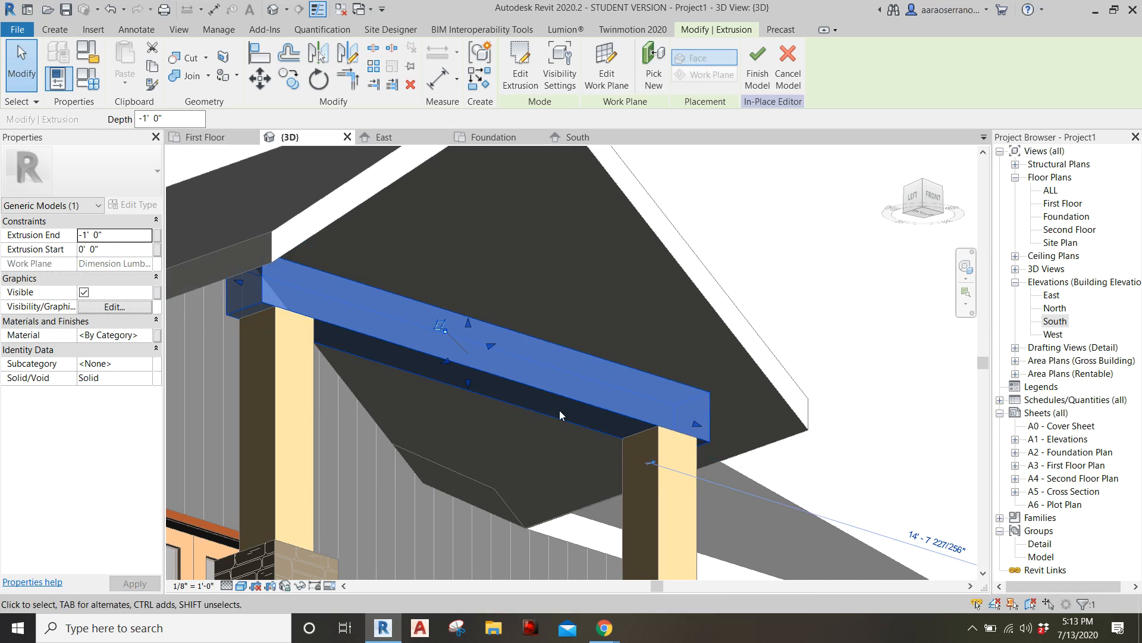
{"action": "middle_click_drag", "start_coordinate": [559, 410], "coordinate": [584, 455], "text": "shift"}
{"action": "left_click", "coordinate": [566, 446]}
{"action": "middle_click_drag", "start_coordinate": [487, 423], "coordinate": [555, 409], "text": "shift"}
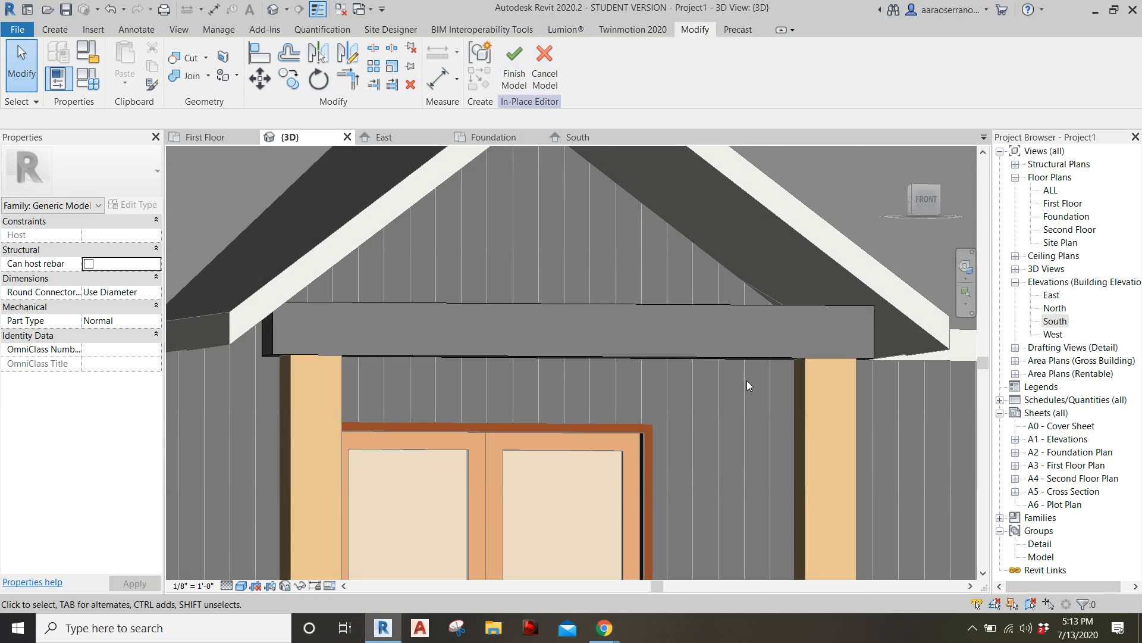
{"action": "middle_click_drag", "start_coordinate": [746, 356], "coordinate": [690, 384], "text": "shift"}
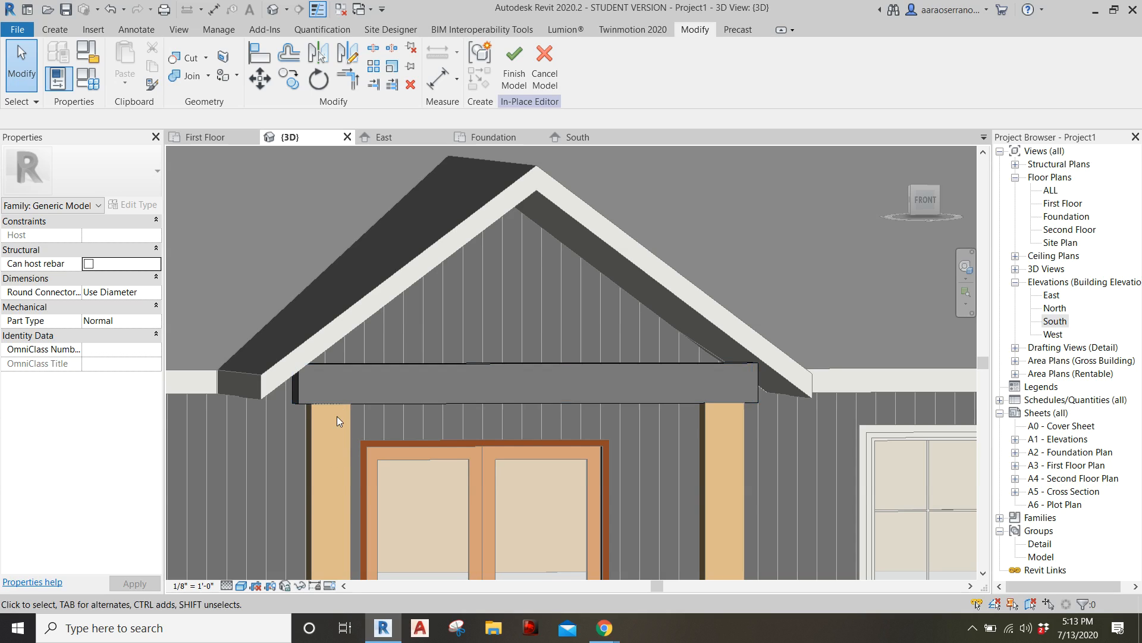
Start a second extrusion in the in-place model and consult the timber entryway reference photo in Chrome
{"action": "left_click", "coordinate": [55, 29]}
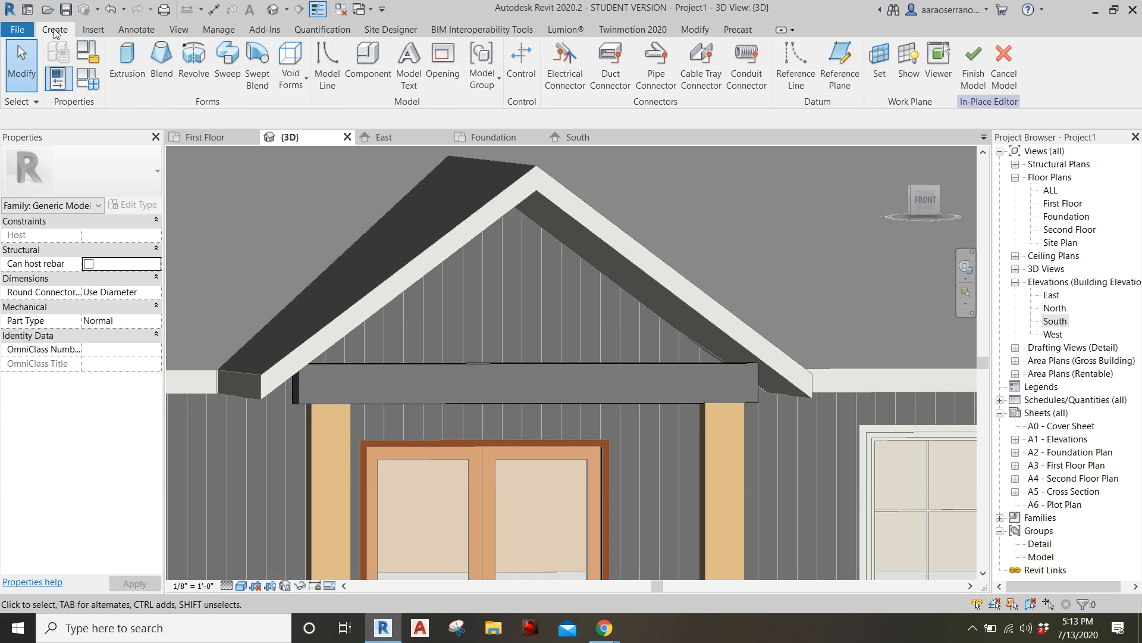
{"action": "left_click", "coordinate": [127, 59]}
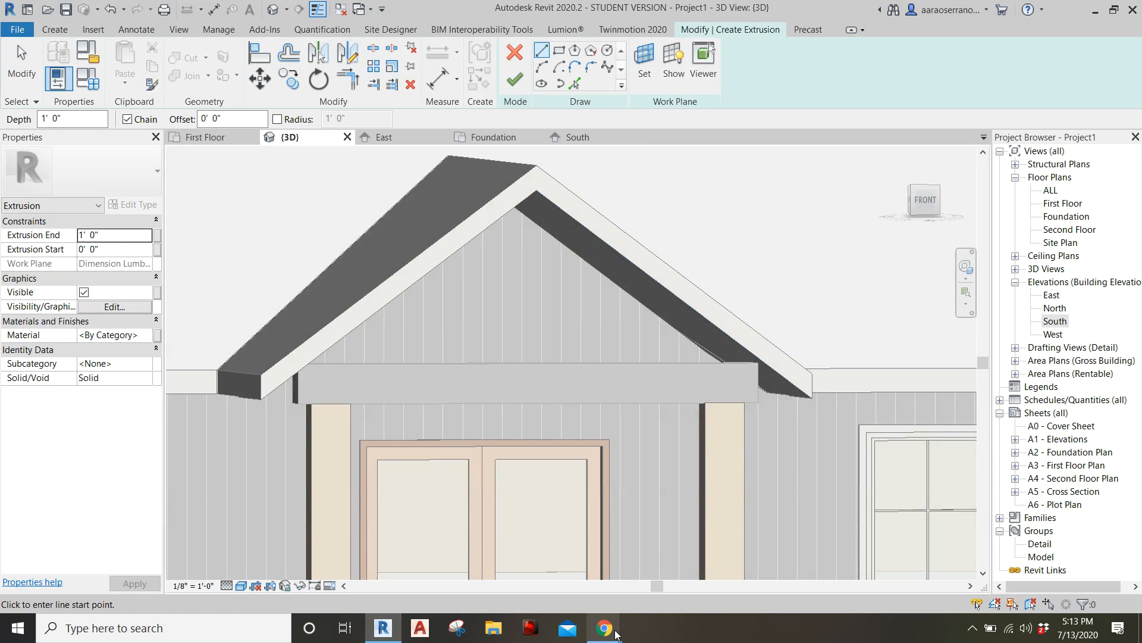
{"action": "mouse_move", "coordinate": [605, 628]}
{"action": "left_click", "coordinate": [687, 592]}
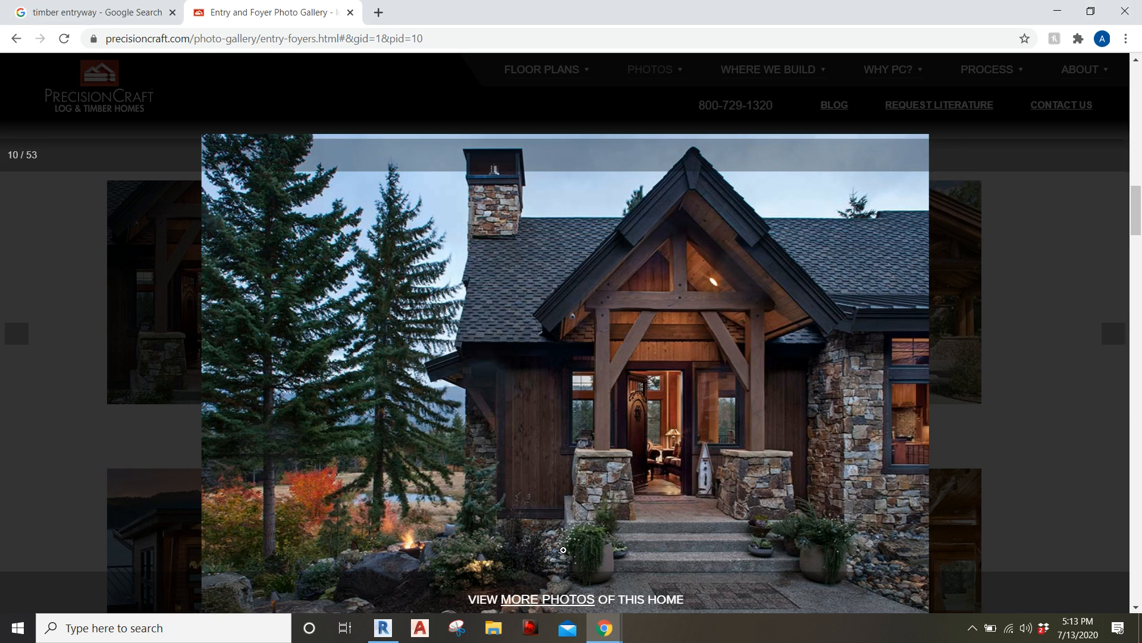
{"action": "left_click", "coordinate": [383, 628]}
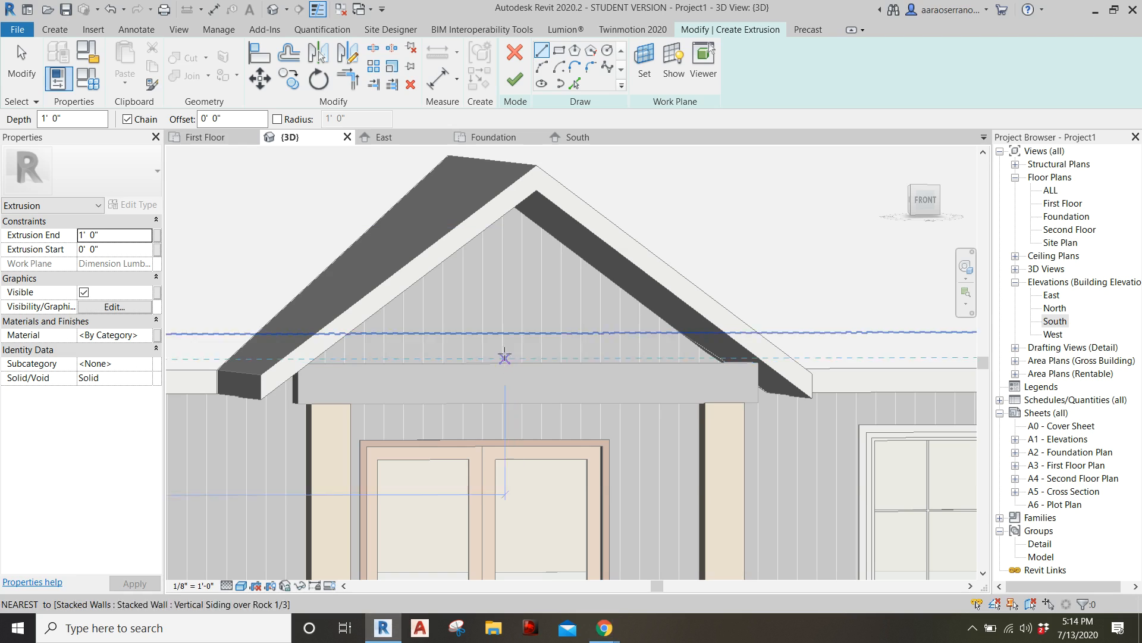
Set the new extrusion's start to -0' 2" and its end to -0' 10"
{"action": "left_click", "coordinate": [121, 249]}
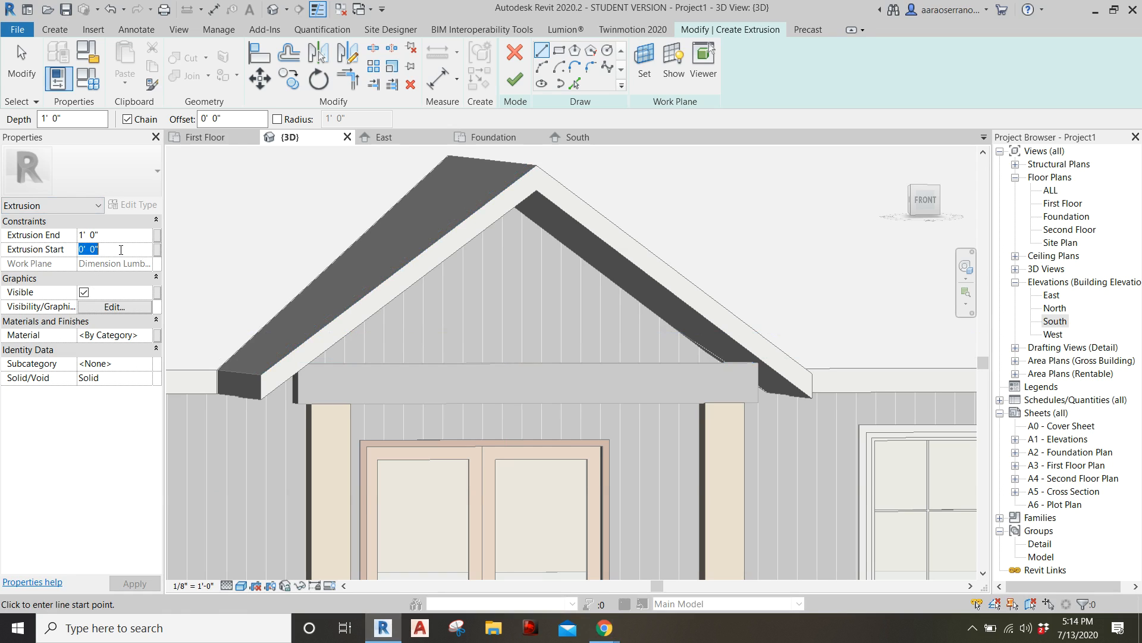
{"action": "type", "text": "-0 2"}
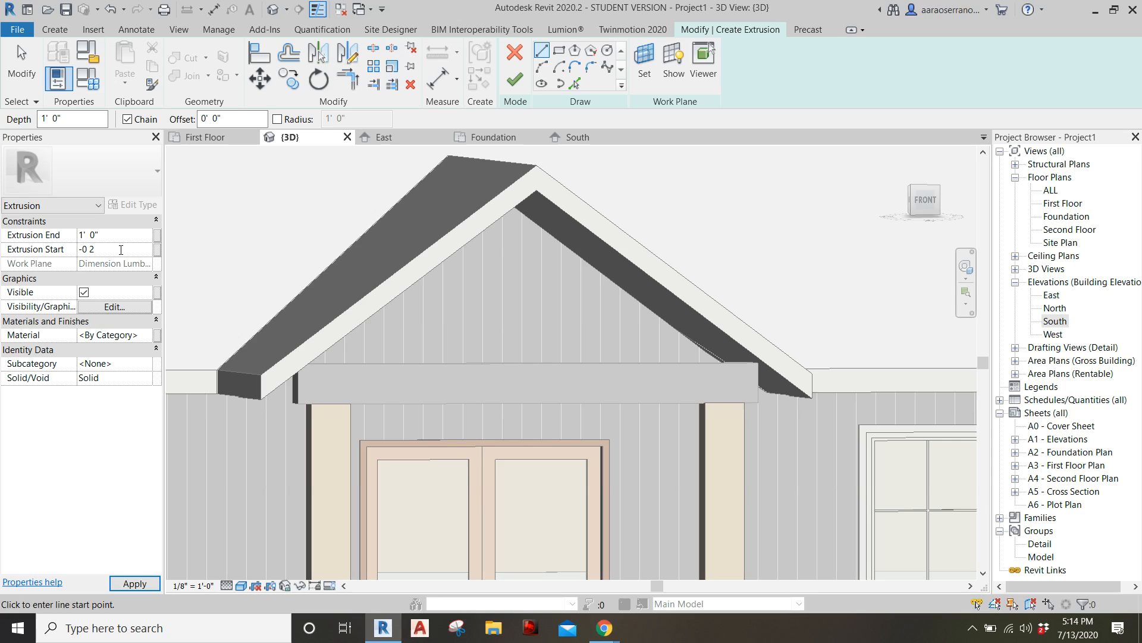
{"action": "left_click", "coordinate": [118, 235]}
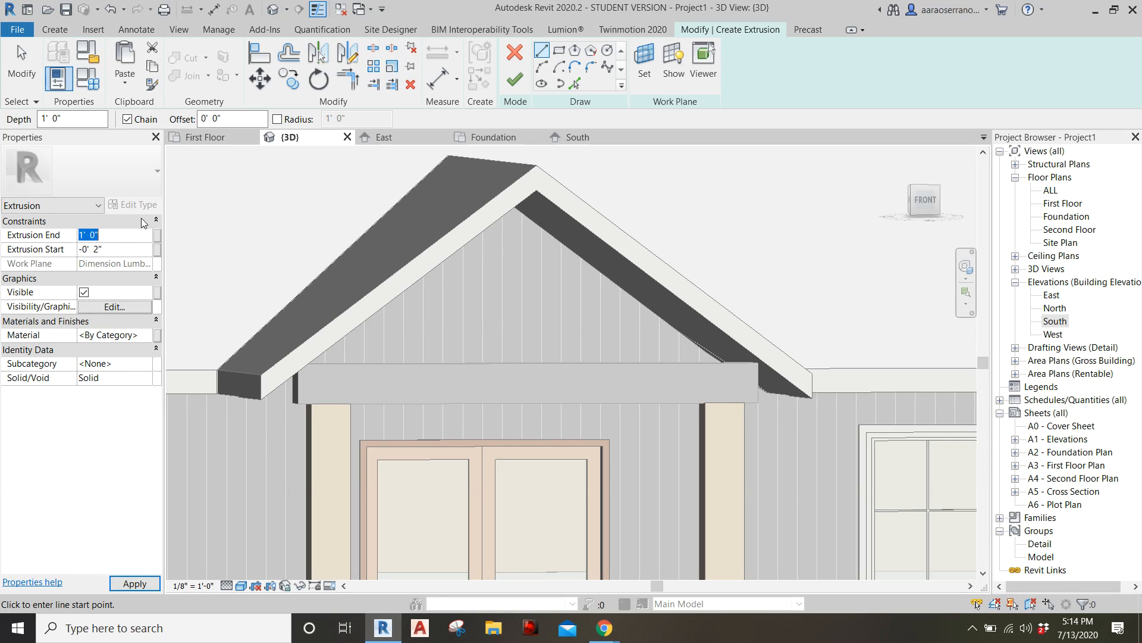
{"action": "type", "text": "-0 10"}
{"action": "key", "text": "Return"}
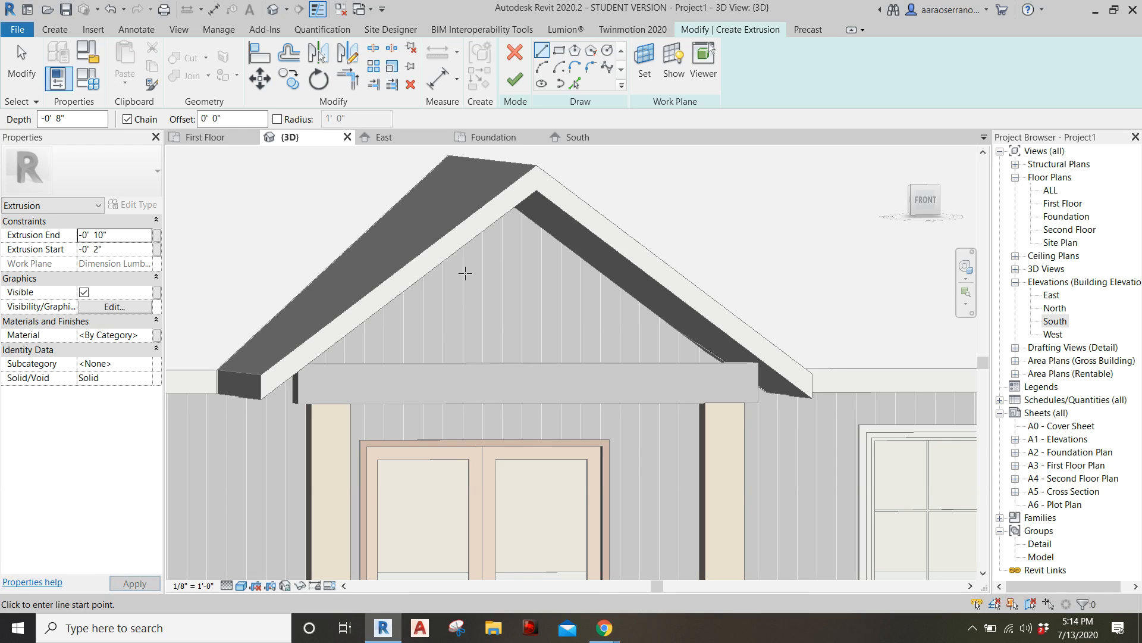
From the front view, pick both underside edges of the gable roof and the beam's top edge as sketch lines
{"action": "left_click", "coordinate": [924, 199]}
{"action": "scroll", "coordinate": [572, 438], "scroll_direction": "up", "scroll_amount": 6}
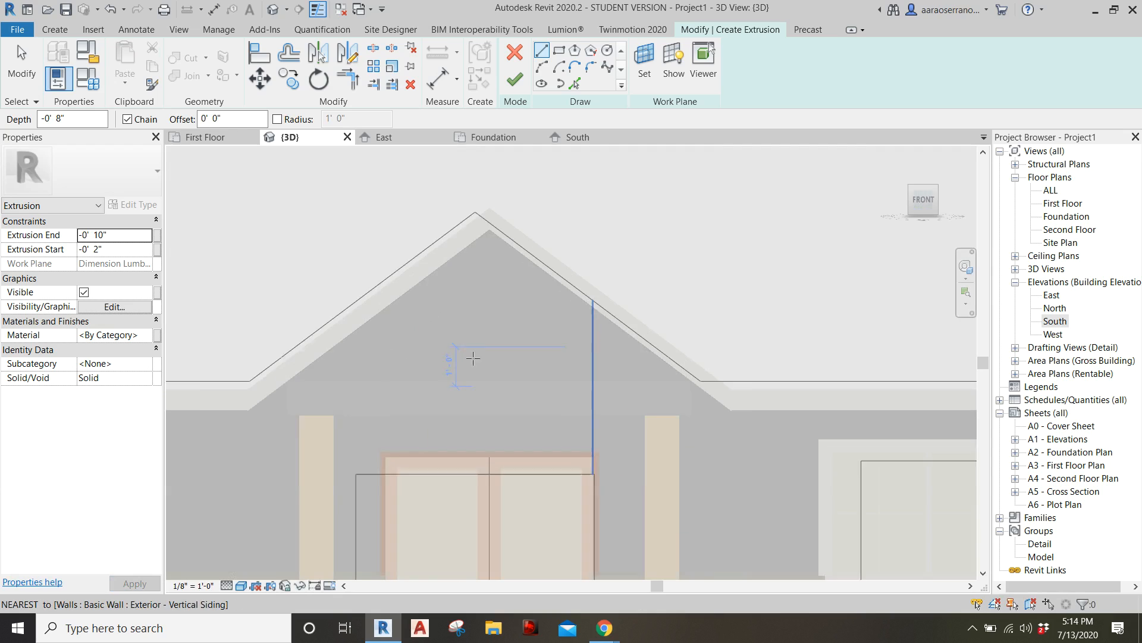
{"action": "scroll", "coordinate": [454, 357], "scroll_direction": "up", "scroll_amount": 2}
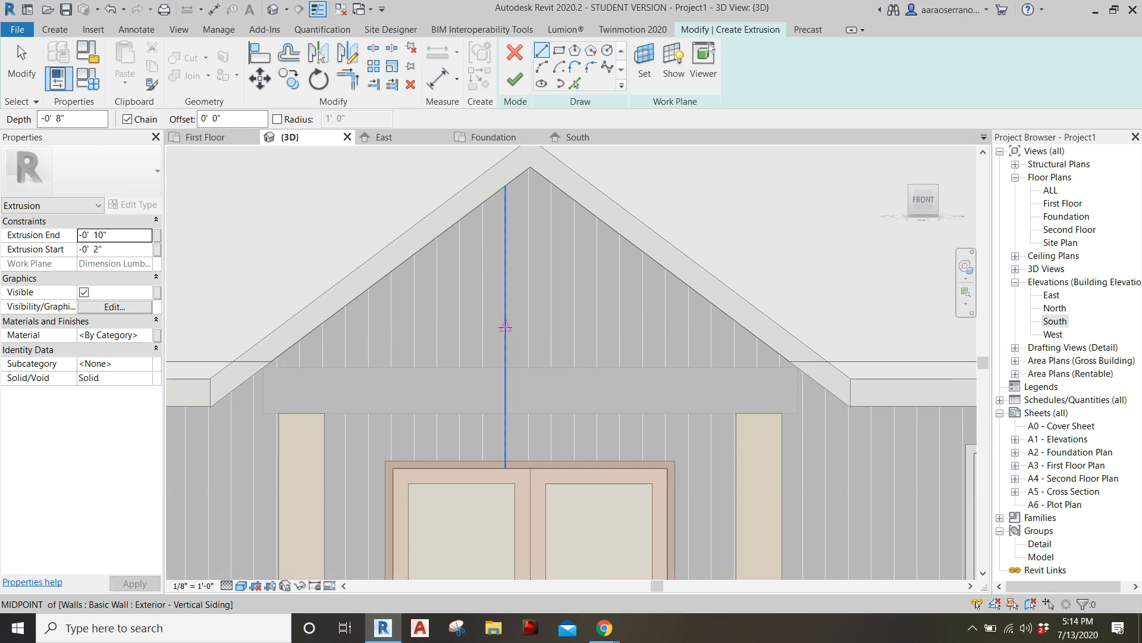
{"action": "left_click", "coordinate": [576, 83]}
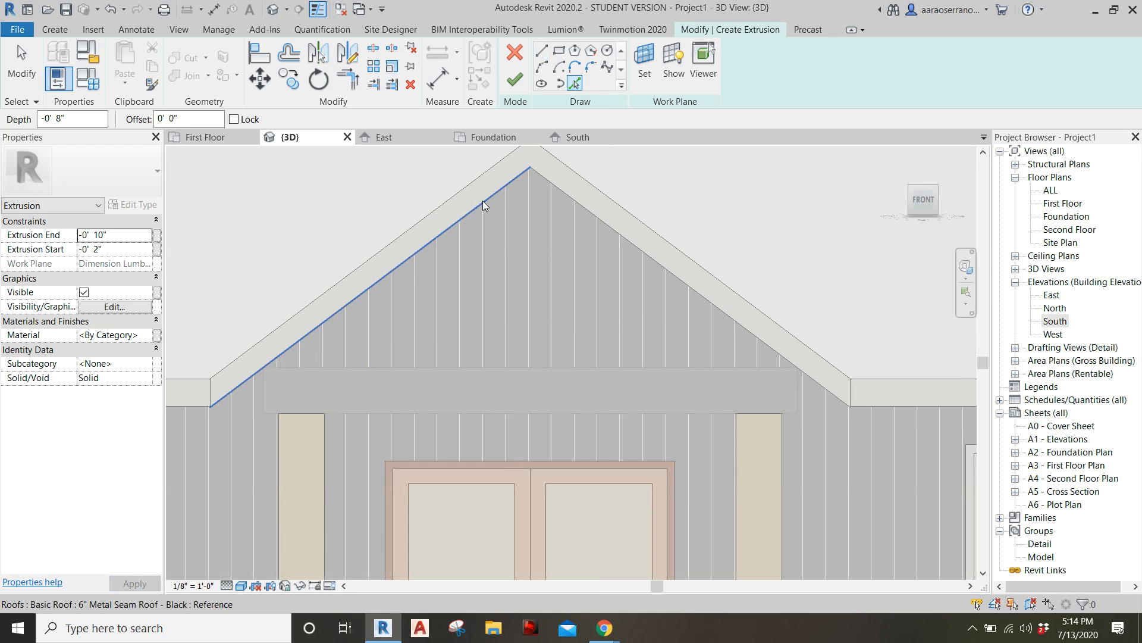
{"action": "left_click", "coordinate": [484, 205]}
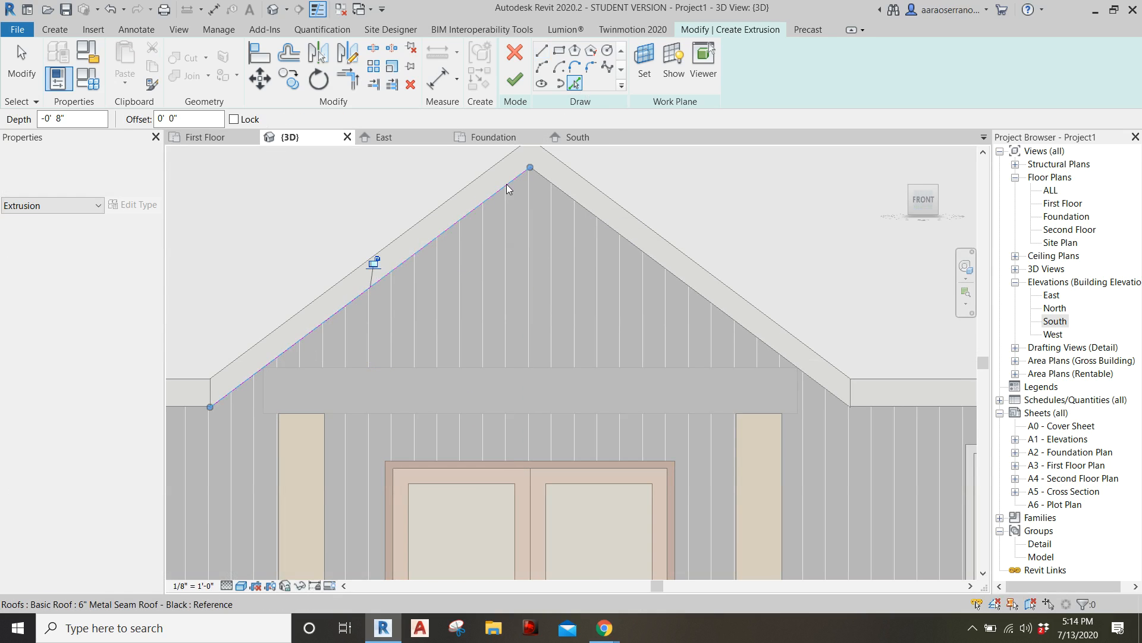
{"action": "left_click", "coordinate": [566, 192]}
{"action": "left_click", "coordinate": [638, 368]}
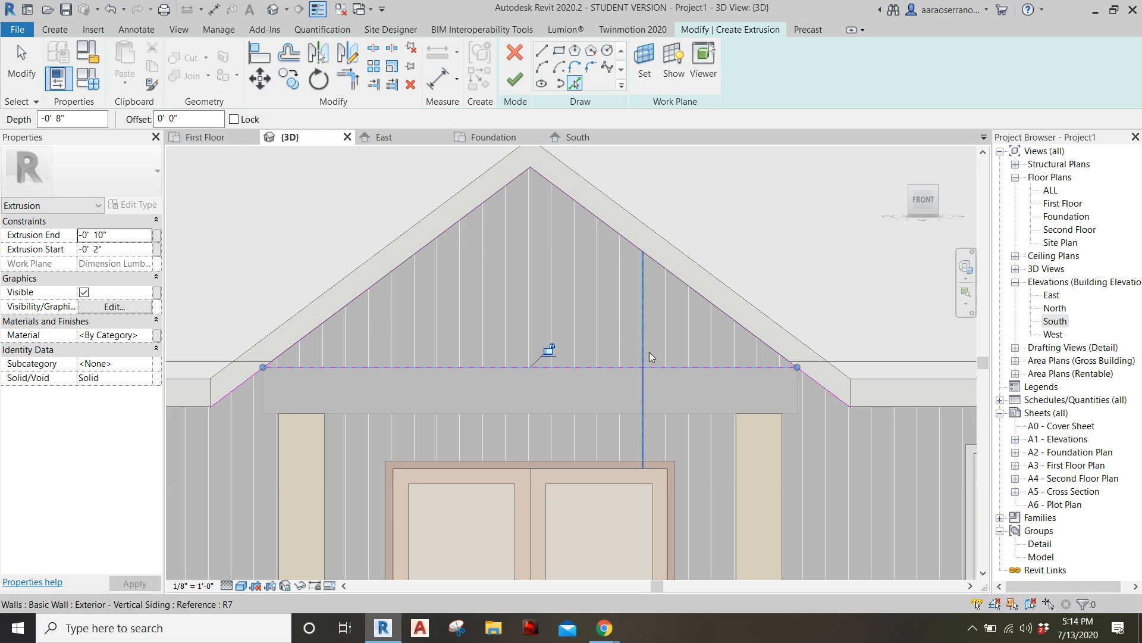
Create inner rafter lines by picking both gable roof underside edges with a 0' 8" offset inward
{"action": "left_click_drag", "start_coordinate": [184, 119], "coordinate": [153, 119]}
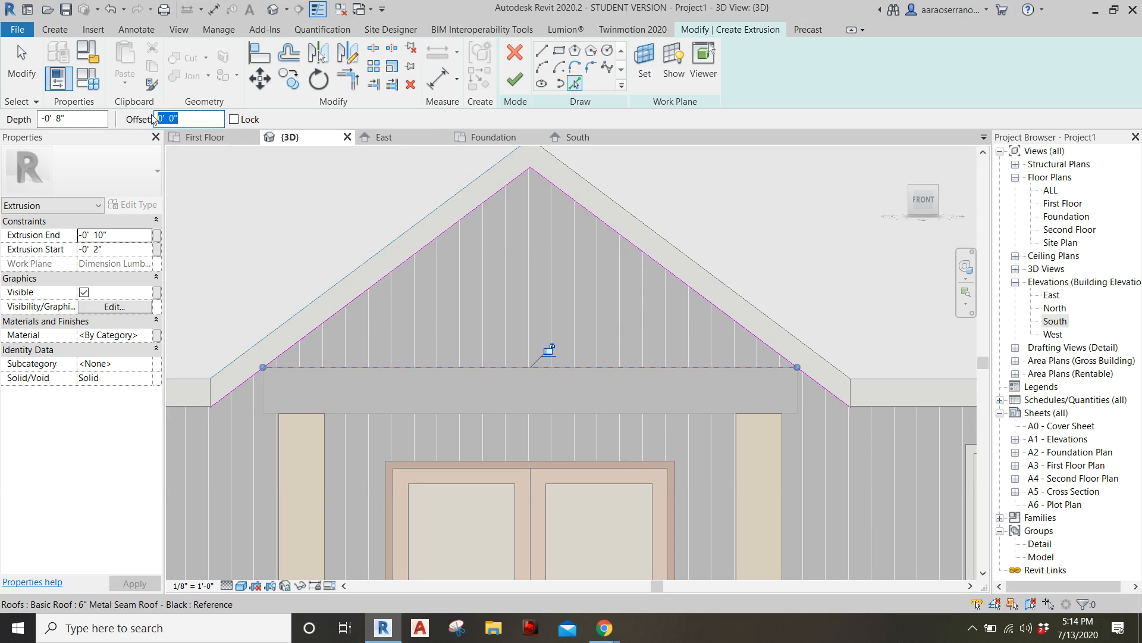
{"action": "type", "text": "0"}
{"action": "left_click", "coordinate": [429, 246]}
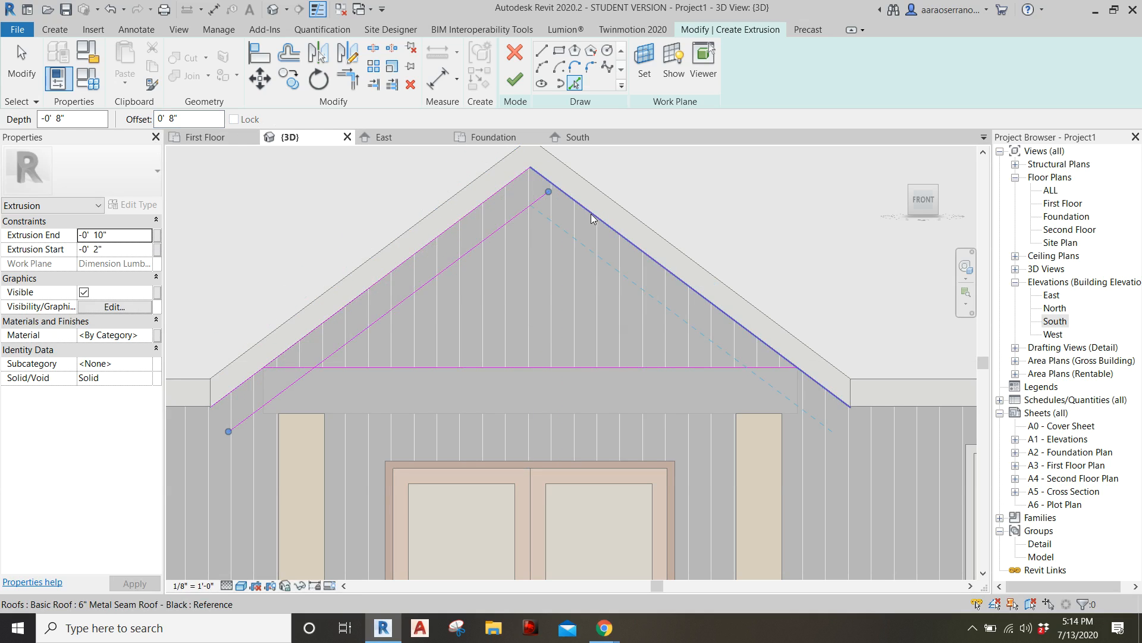
{"action": "left_click", "coordinate": [593, 222]}
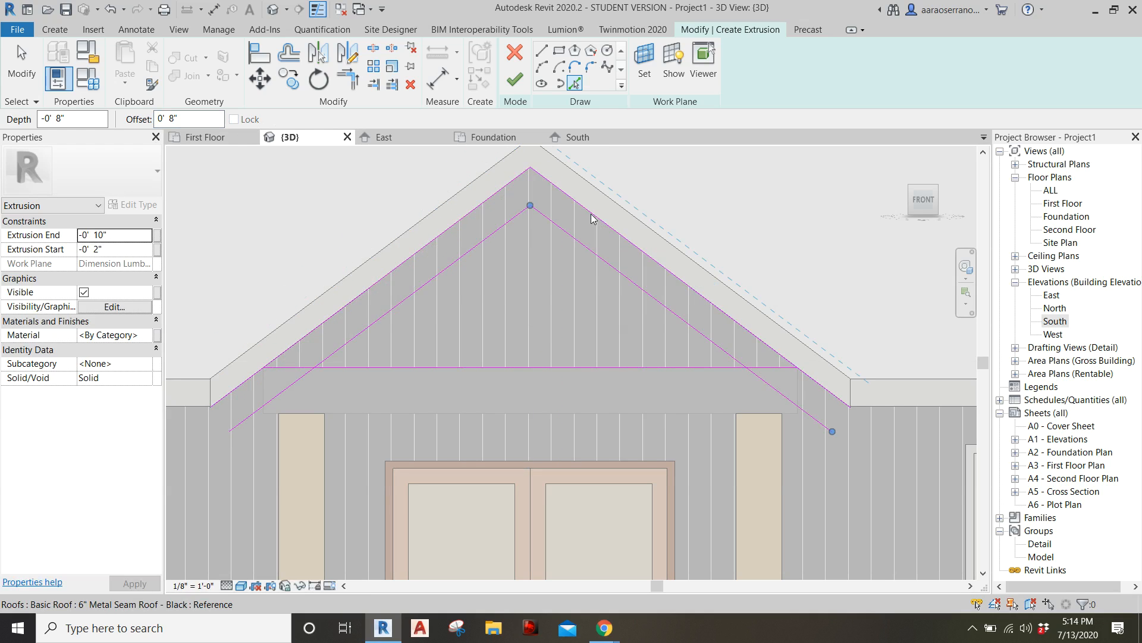
Try to trim the right inner rafter line to a corner with the undivided horizontal line
{"action": "key", "text": "t"}
{"action": "key", "text": "r"}
{"action": "left_click", "coordinate": [738, 361]}
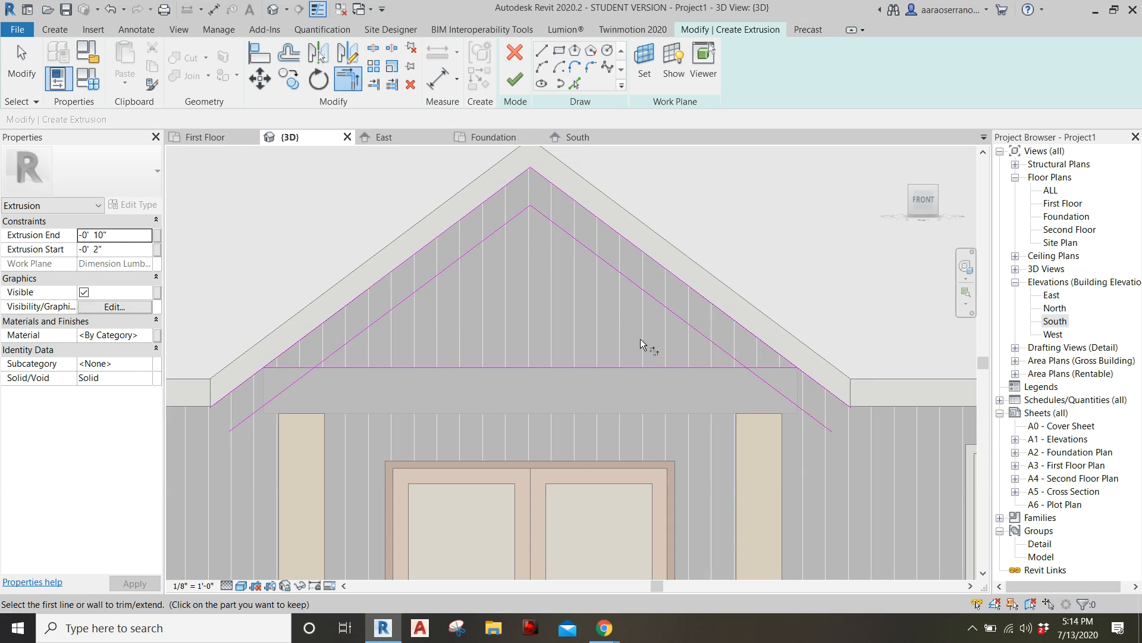
{"action": "left_click", "coordinate": [777, 368]}
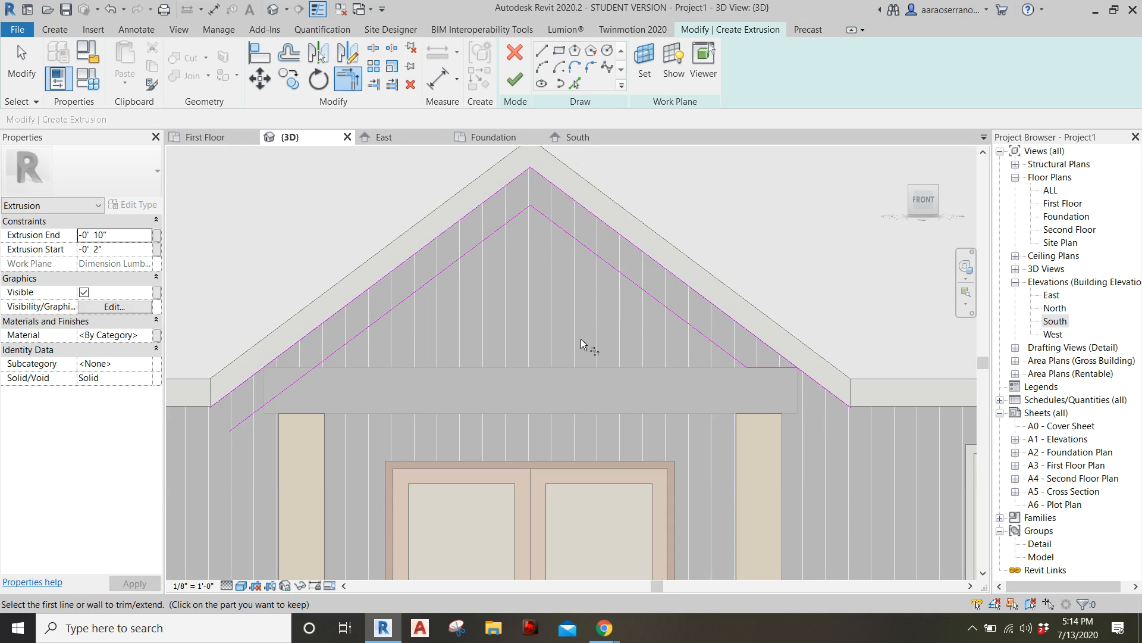
{"action": "key", "text": "Escape"}
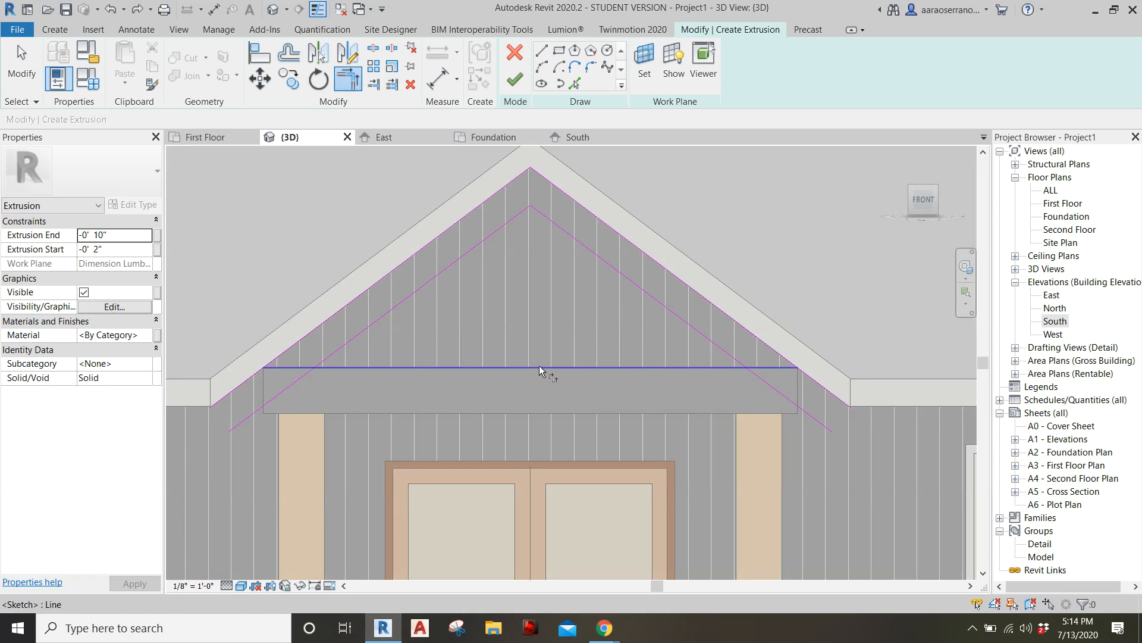
Split the horizontal sketch line along the beam's top near its middle
{"action": "key", "text": "s"}
{"action": "key", "text": "l"}
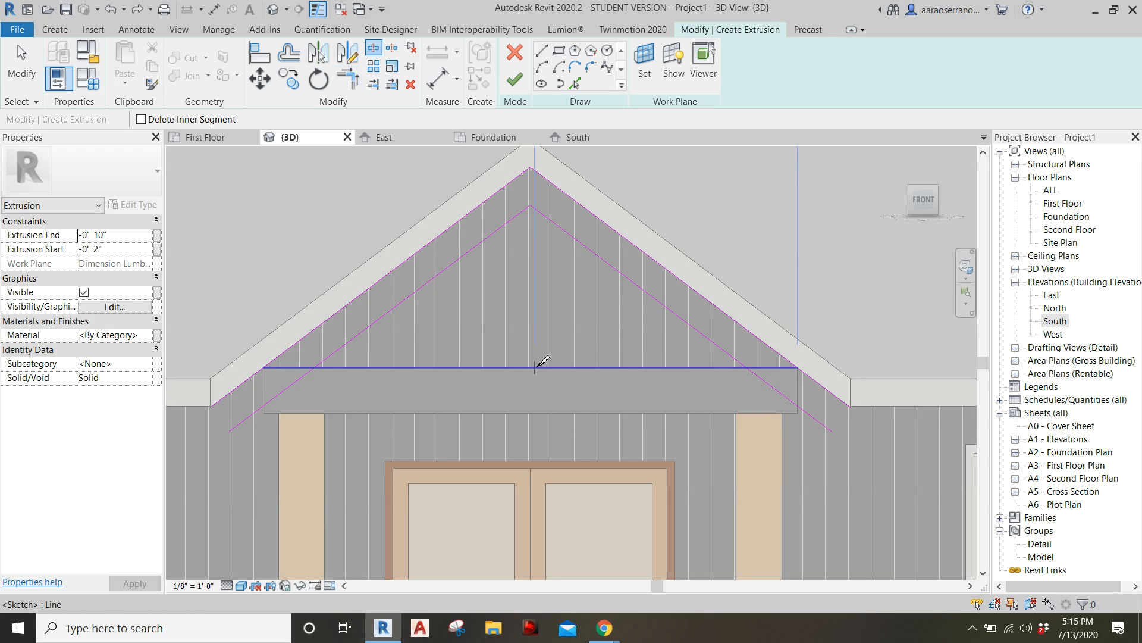
{"action": "left_click", "coordinate": [535, 367]}
Trim the right horizontal segment with the right inner and outer rafter lines to close the right rafter's foot
{"action": "key", "text": "t"}
{"action": "key", "text": "r"}
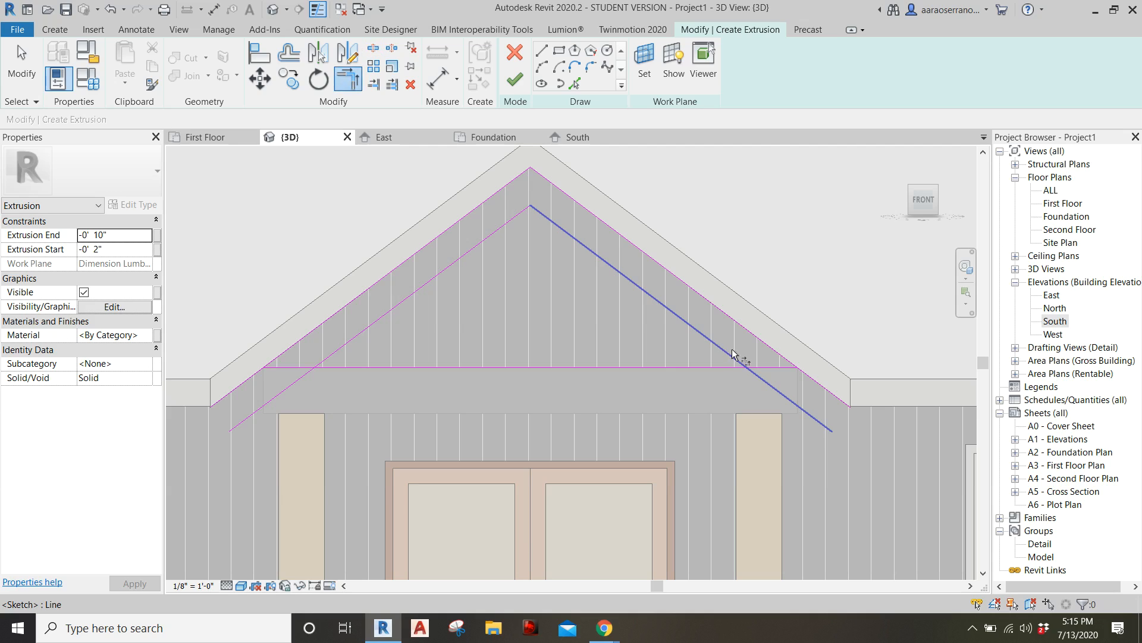
{"action": "left_click", "coordinate": [733, 355]}
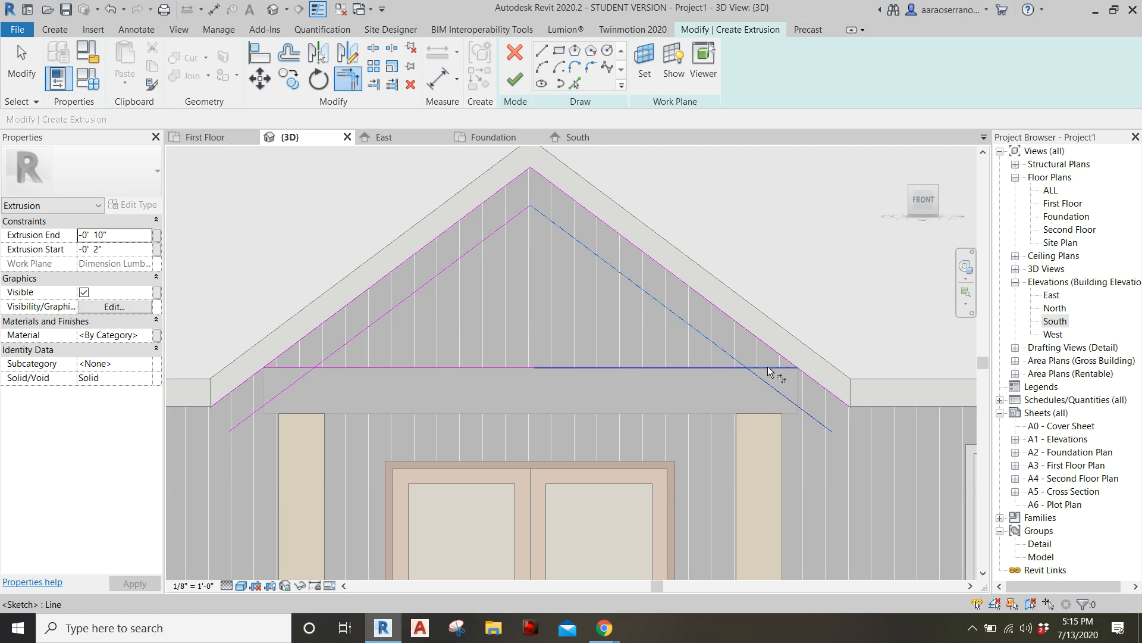
{"action": "left_click", "coordinate": [768, 368]}
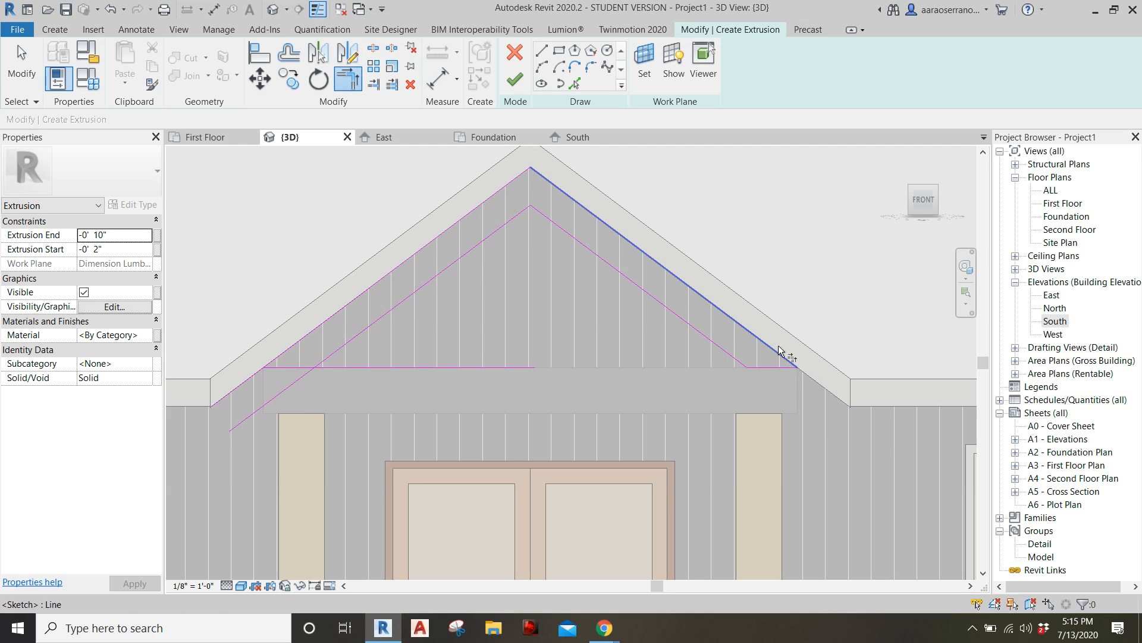
Trim the left horizontal segment with the left inner and outer rafter lines to close the left rafter's foot
{"action": "left_click", "coordinate": [335, 349]}
{"action": "left_click", "coordinate": [302, 365]}
{"action": "left_click", "coordinate": [282, 366]}
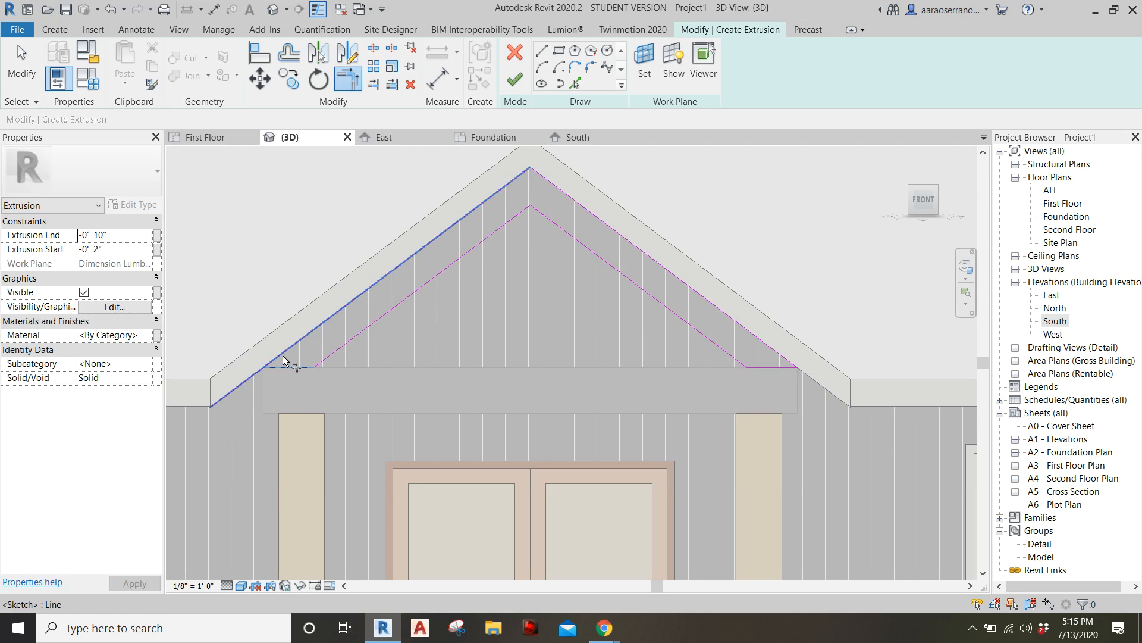
{"action": "left_click", "coordinate": [284, 356]}
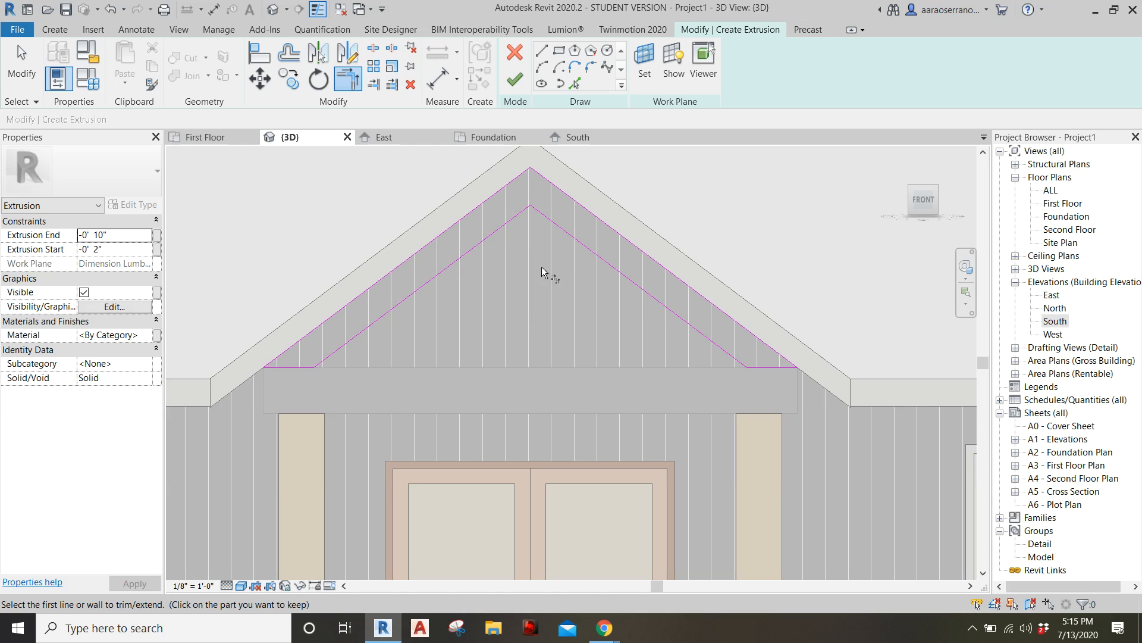
Finish the rafter sketch as an extrusion from -0' 2" to -0' 10" above the beam
{"action": "left_click", "coordinate": [517, 81]}
{"action": "middle_click_drag", "start_coordinate": [638, 391], "coordinate": [731, 433], "text": "shift"}
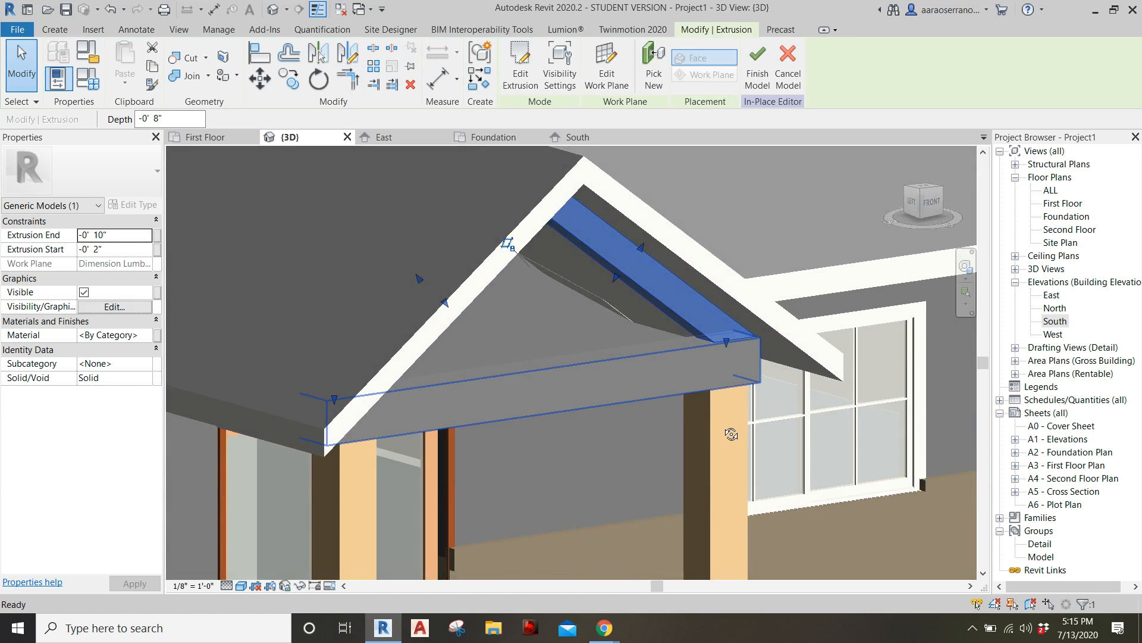
{"action": "left_click", "coordinate": [732, 430]}
Examine how the gable rafters' feet meet the top of the horizontal beam, from the side and the front
{"action": "scroll", "coordinate": [742, 351], "scroll_direction": "up", "scroll_amount": 2}
{"action": "scroll", "coordinate": [699, 348], "scroll_direction": "up", "scroll_amount": 1}
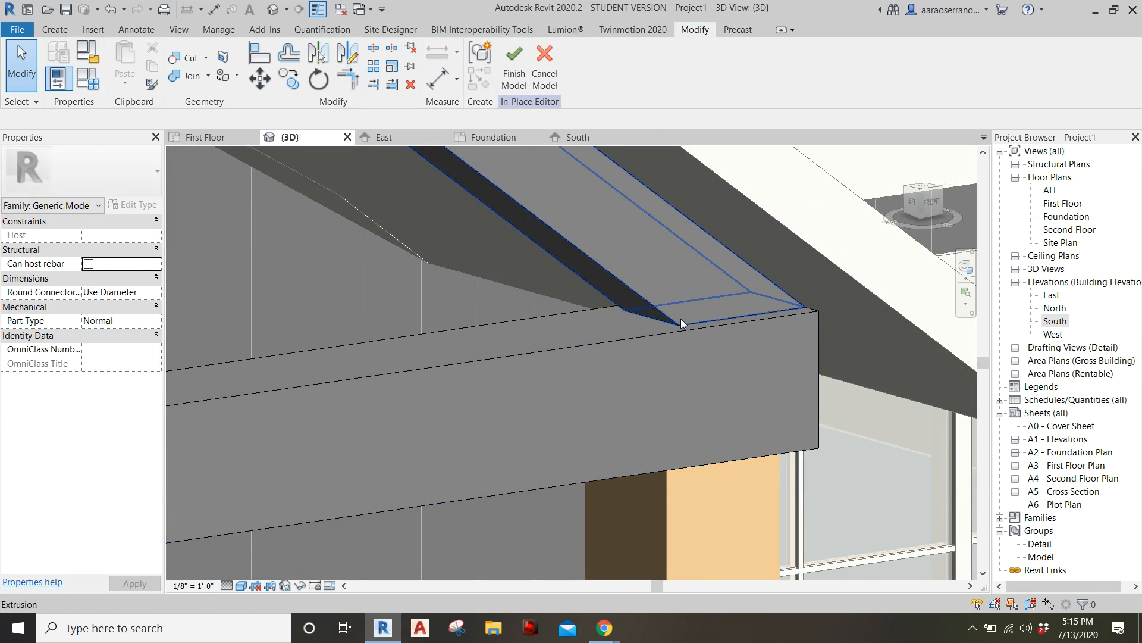
{"action": "middle_click_drag", "start_coordinate": [681, 319], "coordinate": [468, 276], "text": "shift"}
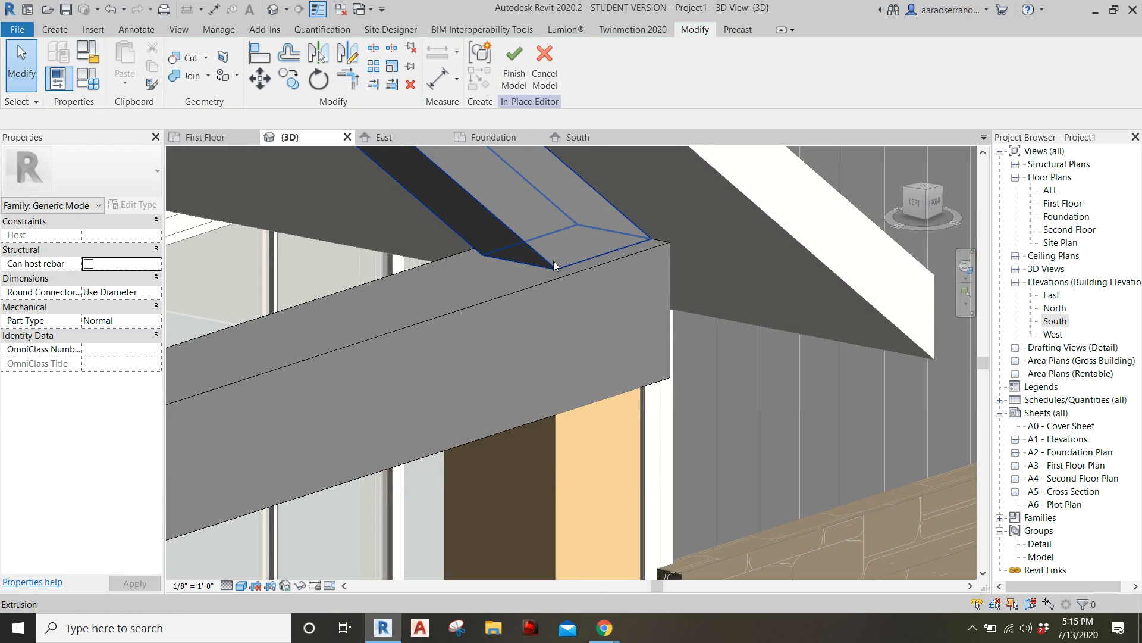
{"action": "scroll", "coordinate": [587, 287], "scroll_direction": "down", "scroll_amount": 3}
{"action": "scroll", "coordinate": [541, 256], "scroll_direction": "up", "scroll_amount": 2}
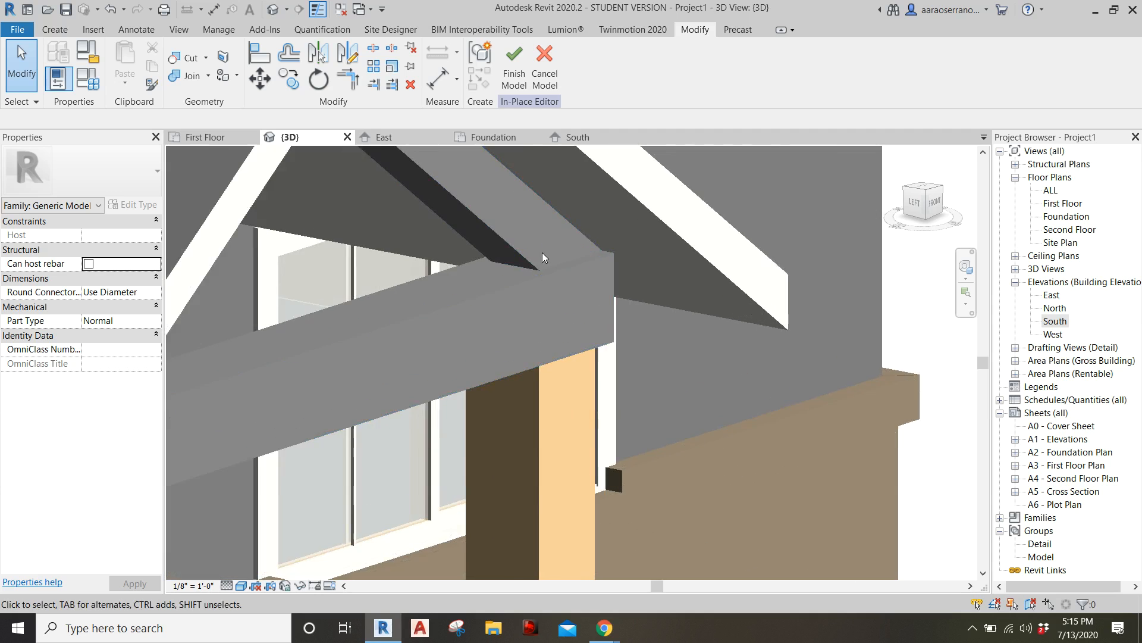
{"action": "scroll", "coordinate": [584, 294], "scroll_direction": "down", "scroll_amount": 3}
{"action": "middle_click_drag", "start_coordinate": [605, 321], "coordinate": [670, 337], "text": "shift"}
{"action": "scroll", "coordinate": [492, 260], "scroll_direction": "down", "scroll_amount": 1}
{"action": "scroll", "coordinate": [673, 311], "scroll_direction": "down", "scroll_amount": 1}
{"action": "scroll", "coordinate": [604, 262], "scroll_direction": "up", "scroll_amount": 2}
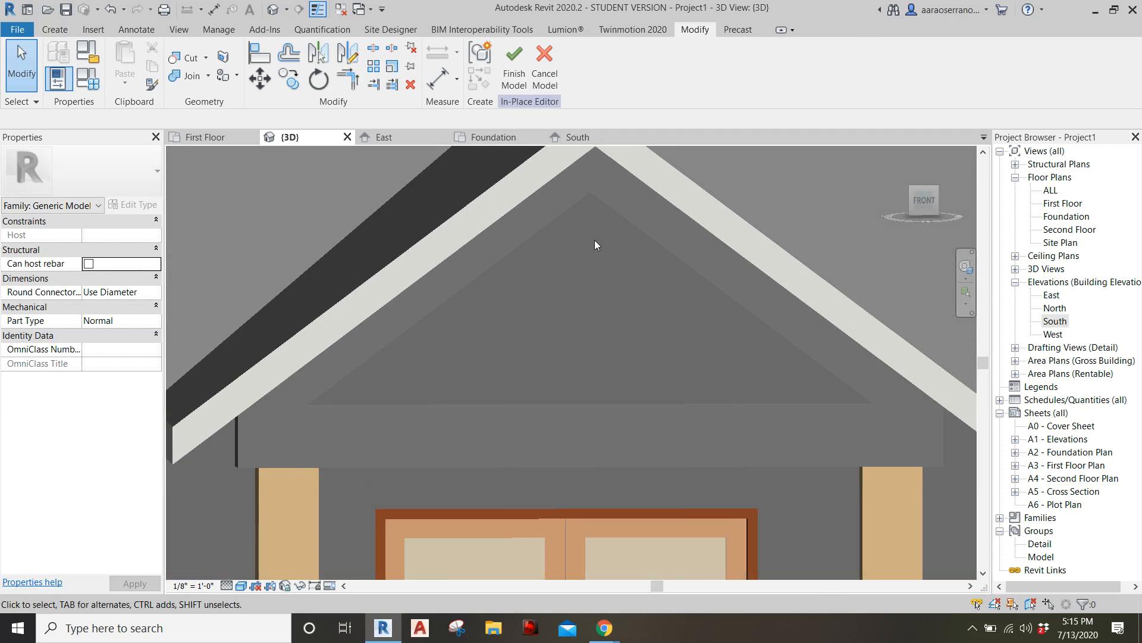
Check the timber entryway reference photo in the Chrome photo gallery and return to Revit
{"action": "mouse_move", "coordinate": [604, 628]}
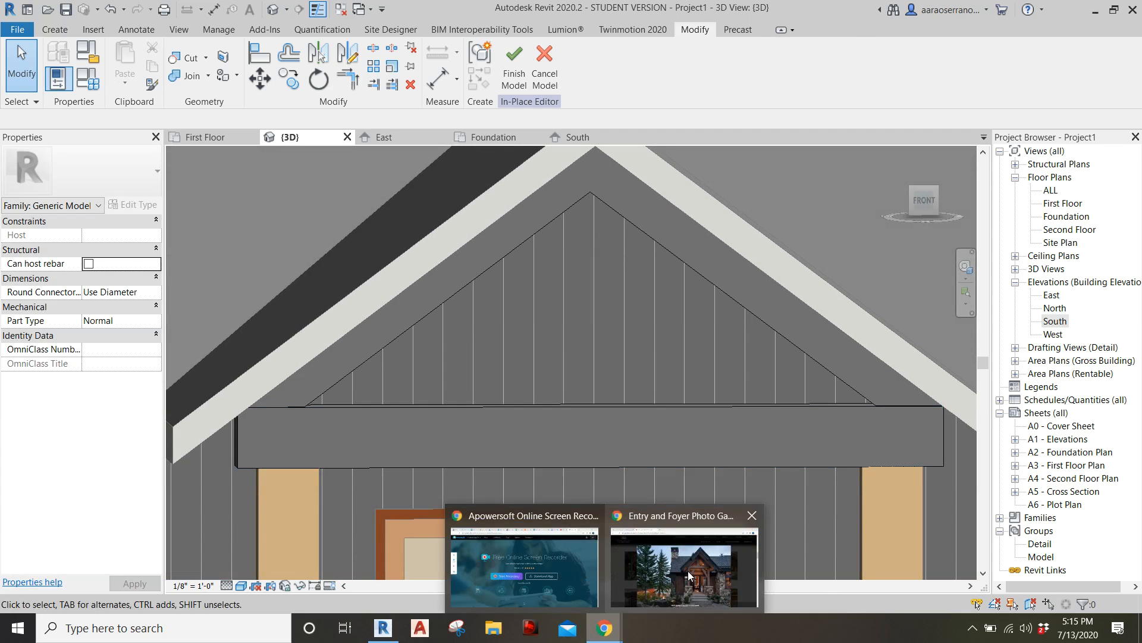
{"action": "left_click", "coordinate": [689, 575]}
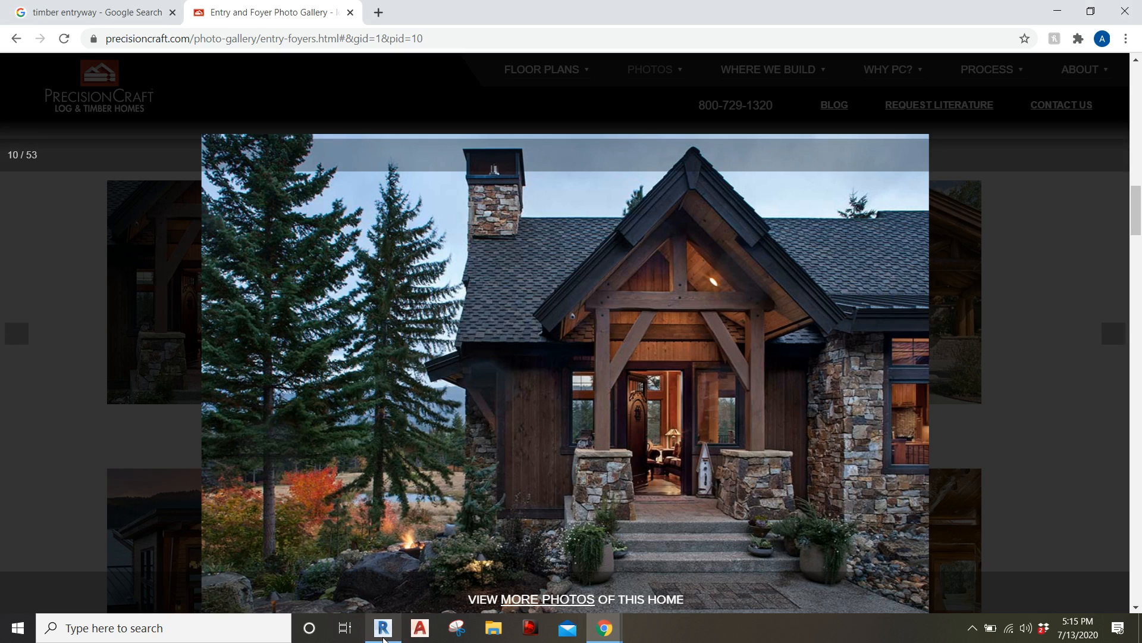
{"action": "mouse_move", "coordinate": [384, 637]}
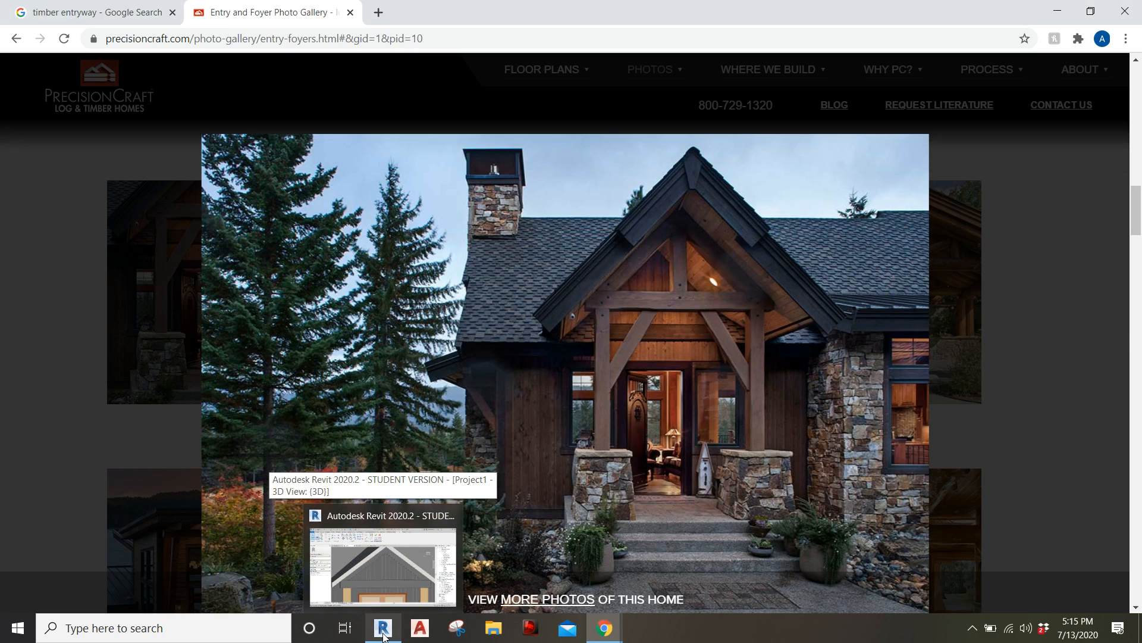
{"action": "left_click", "coordinate": [384, 636]}
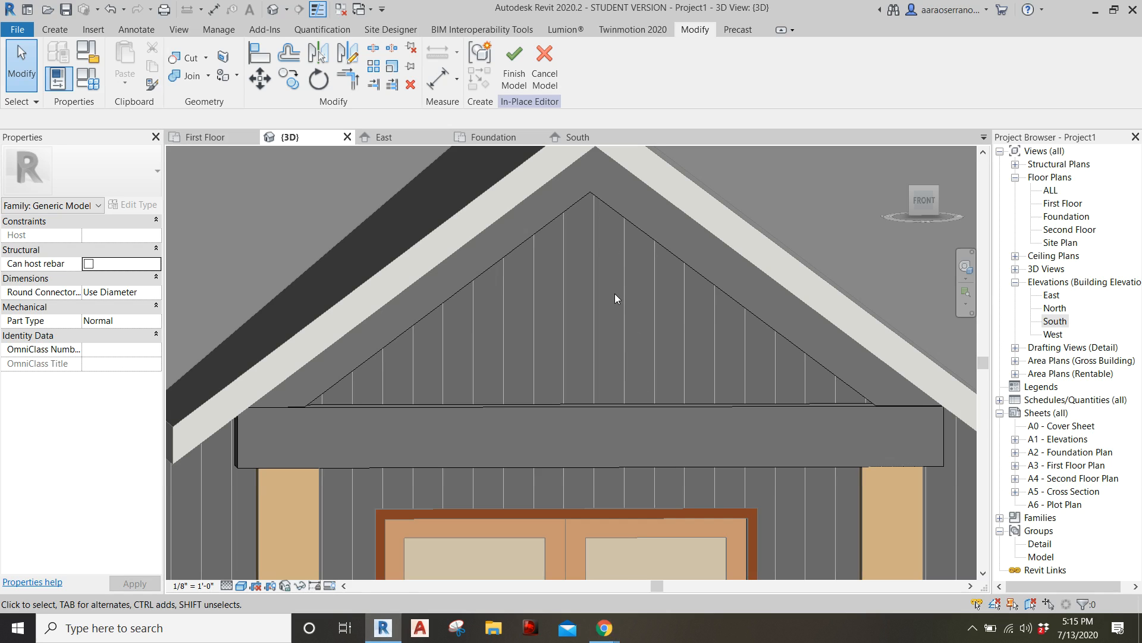
Start a new extrusion for the gable's central post with its start at -0' 1" and its end at -0' 11"
{"action": "scroll", "coordinate": [615, 294], "scroll_direction": "down", "scroll_amount": 1}
{"action": "mouse_move", "coordinate": [666, 309]}
{"action": "middle_mouse_down"}
{"action": "mouse_move", "coordinate": [676, 311]}
{"action": "mouse_move", "coordinate": [664, 295]}
{"action": "middle_mouse_up"}
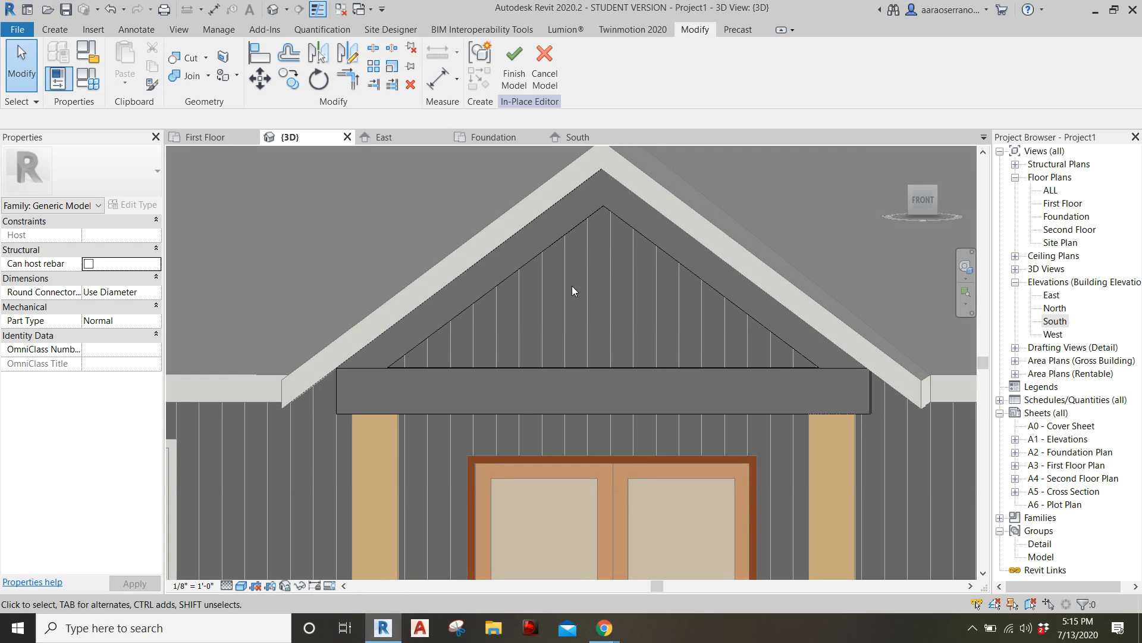
{"action": "left_click", "coordinate": [48, 30]}
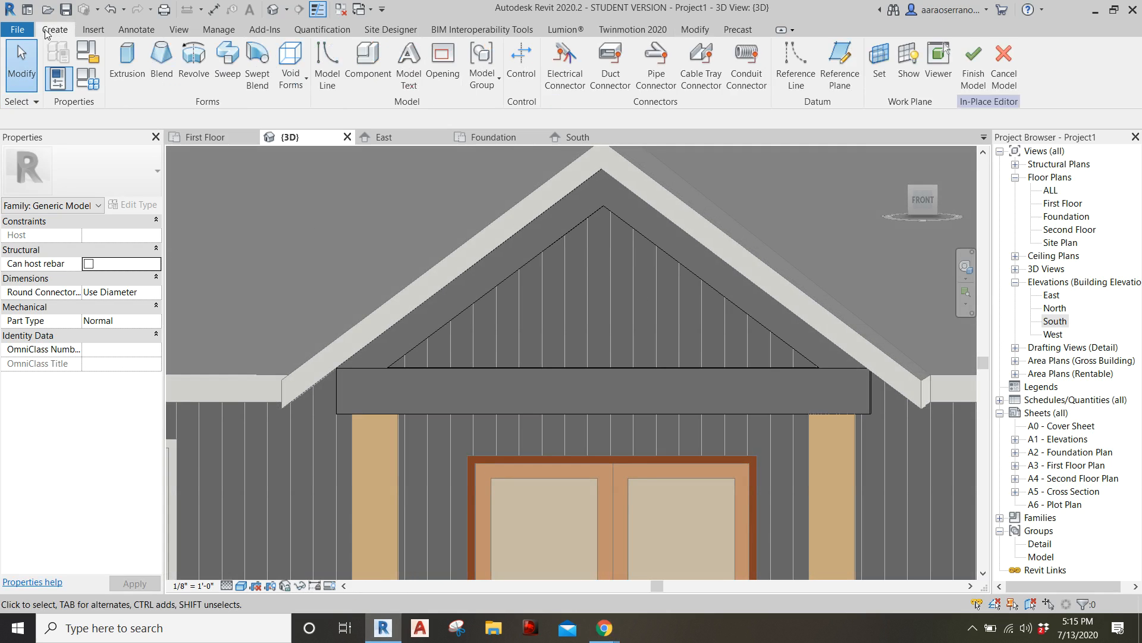
{"action": "left_click", "coordinate": [135, 62]}
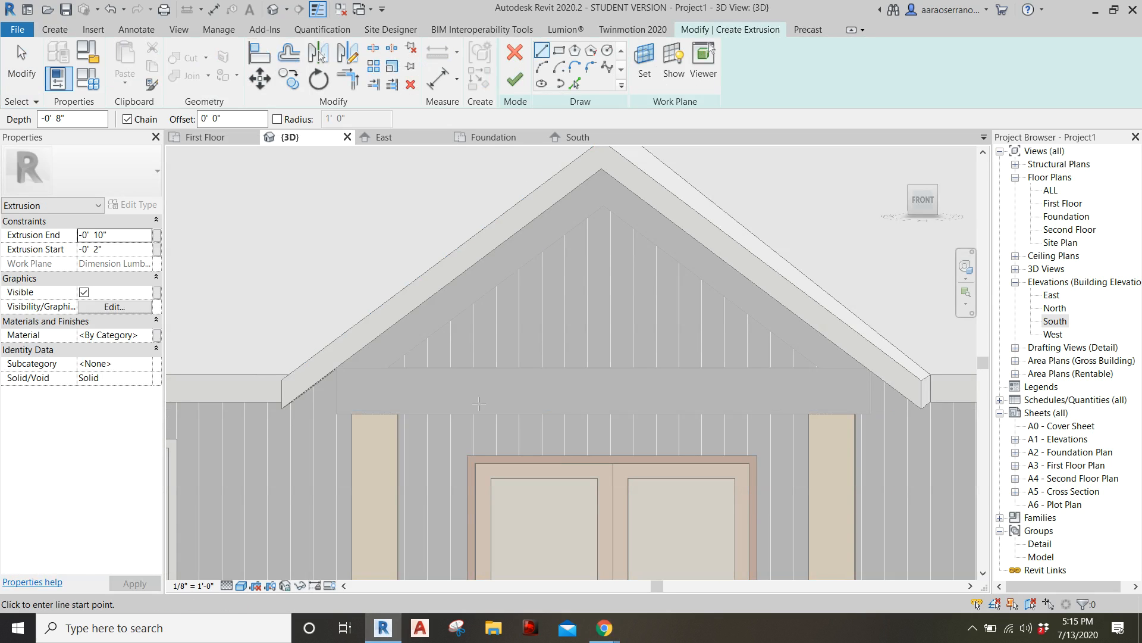
{"action": "double_click", "coordinate": [98, 250]}
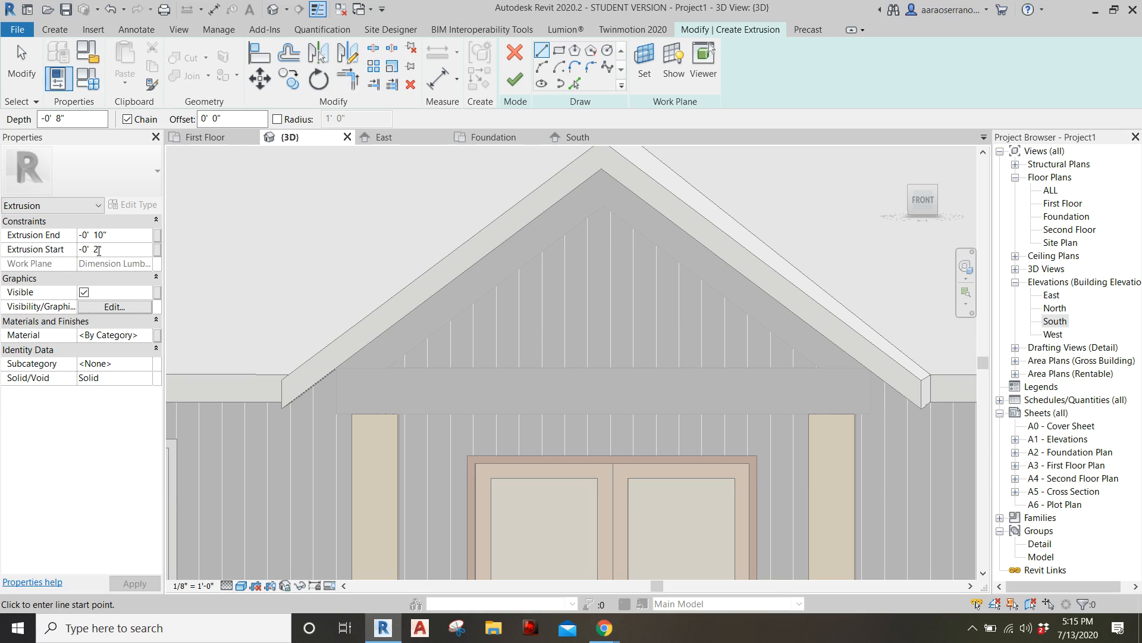
{"action": "type", "text": "1"}
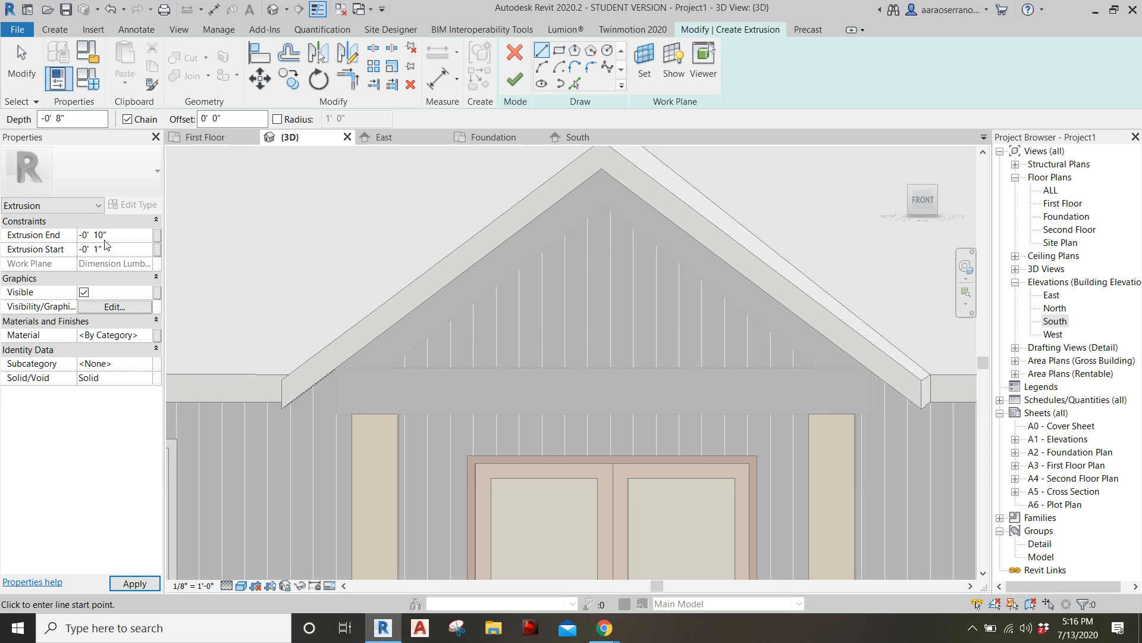
{"action": "left_click", "coordinate": [104, 236]}
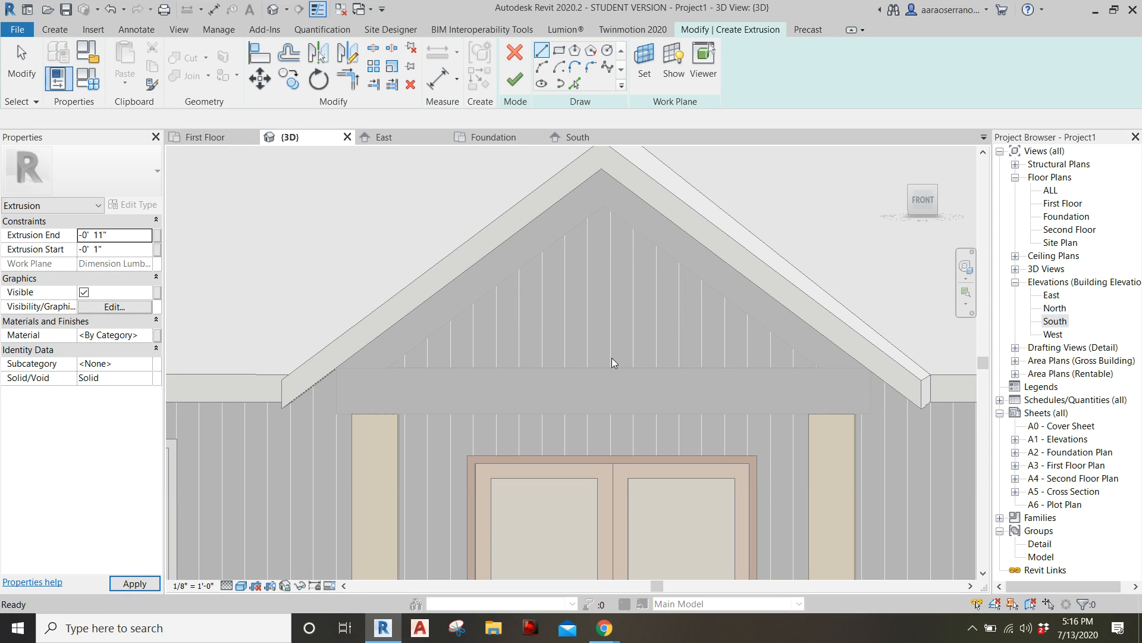
Sketch two vertical lines offset 0' 5" to each side of the gable's centre, between the inner rafter peak and the beam's top
{"action": "left_click", "coordinate": [923, 202]}
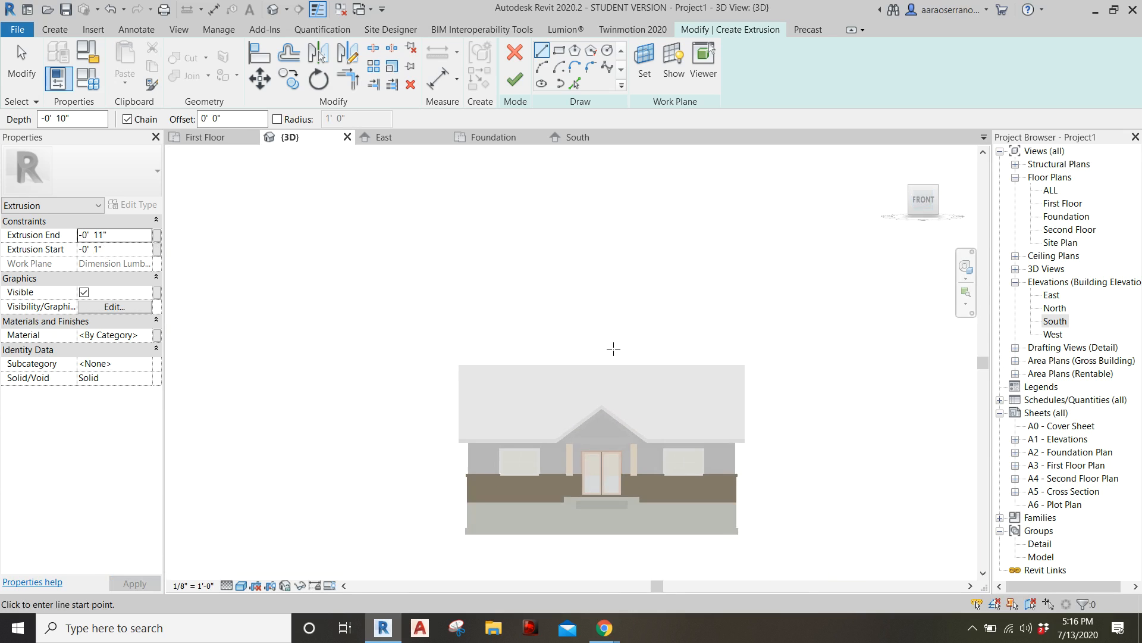
{"action": "scroll", "coordinate": [576, 278], "scroll_direction": "up", "scroll_amount": 5}
{"action": "scroll", "coordinate": [576, 279], "scroll_direction": "up", "scroll_amount": 2}
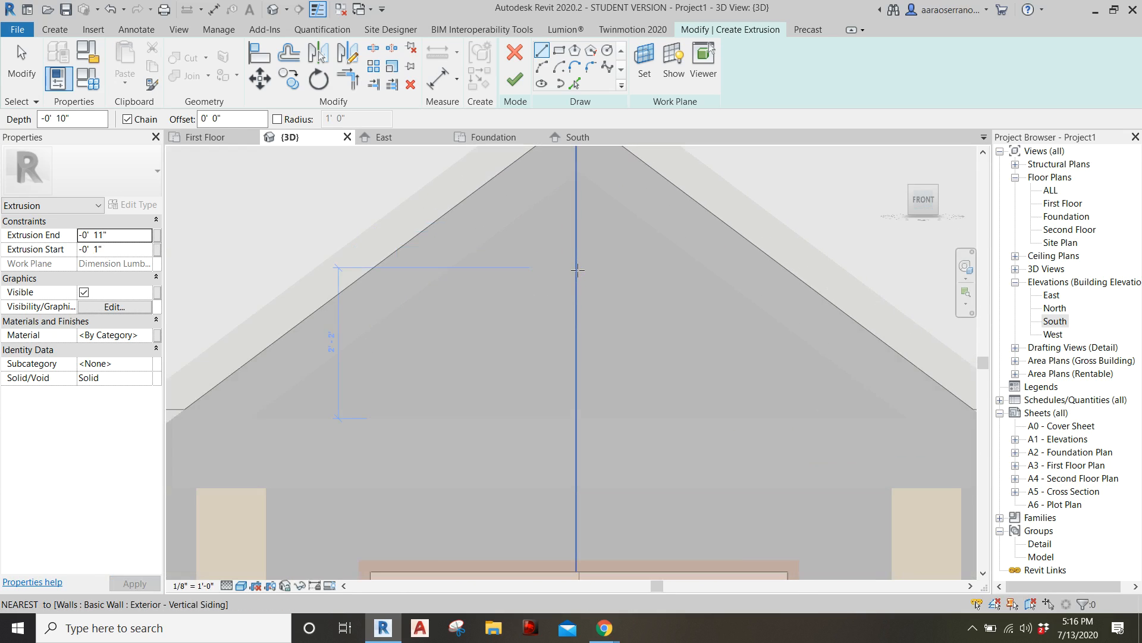
{"action": "scroll", "coordinate": [598, 185], "scroll_direction": "down", "scroll_amount": 1}
{"action": "middle_click_drag", "start_coordinate": [601, 186], "coordinate": [592, 202]}
{"action": "key", "text": "Escape"}
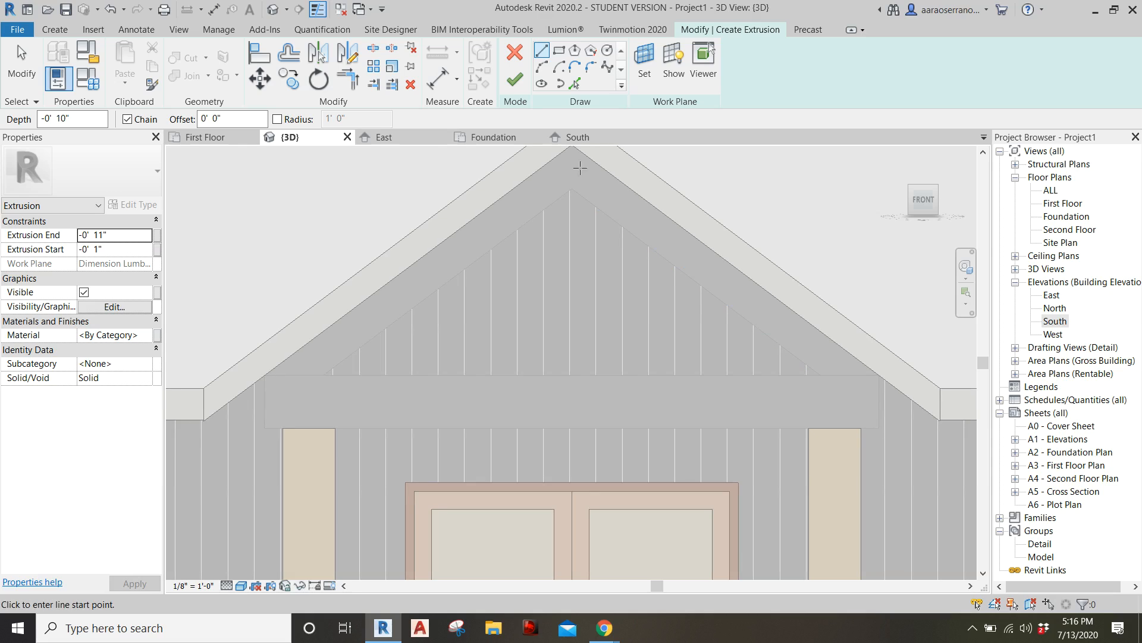
{"action": "left_click", "coordinate": [209, 119]}
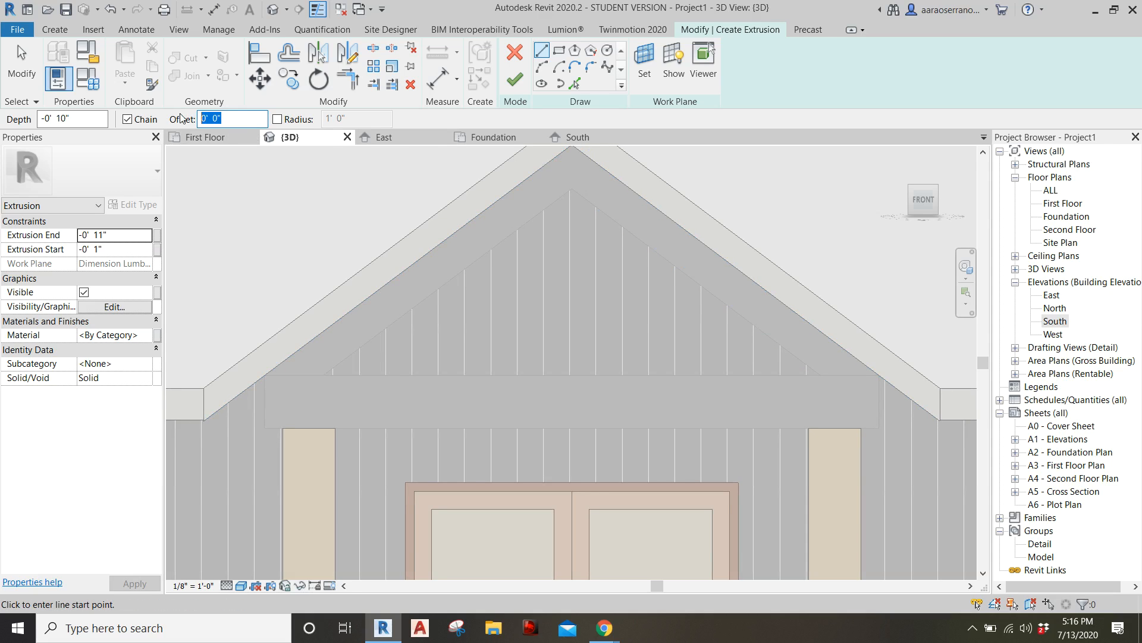
{"action": "type", "text": "0"}
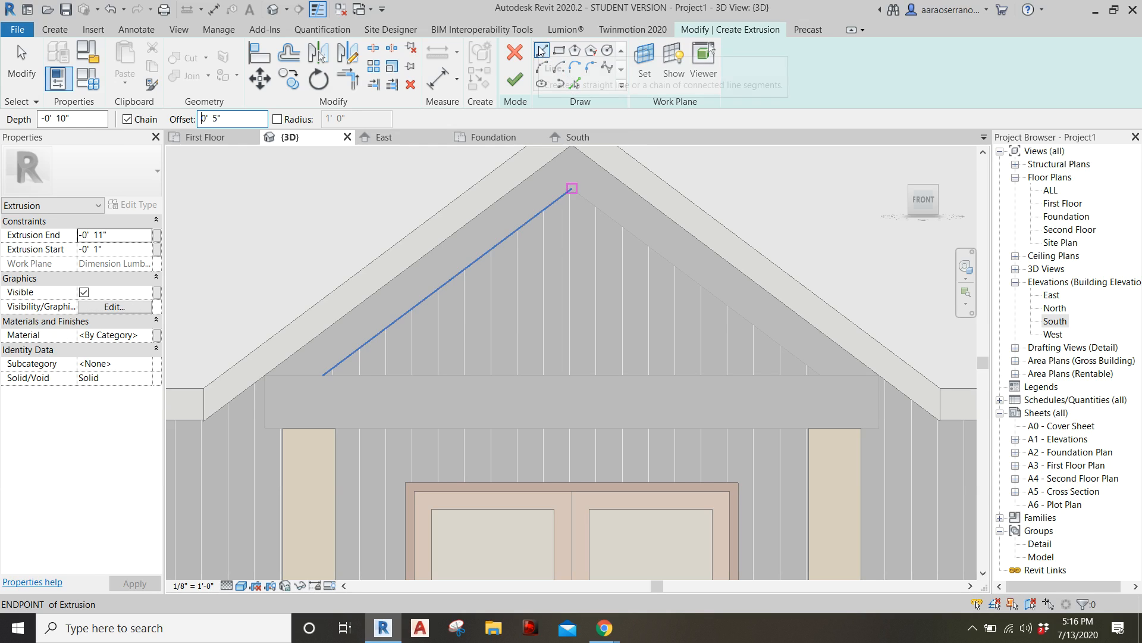
{"action": "left_click", "coordinate": [571, 189]}
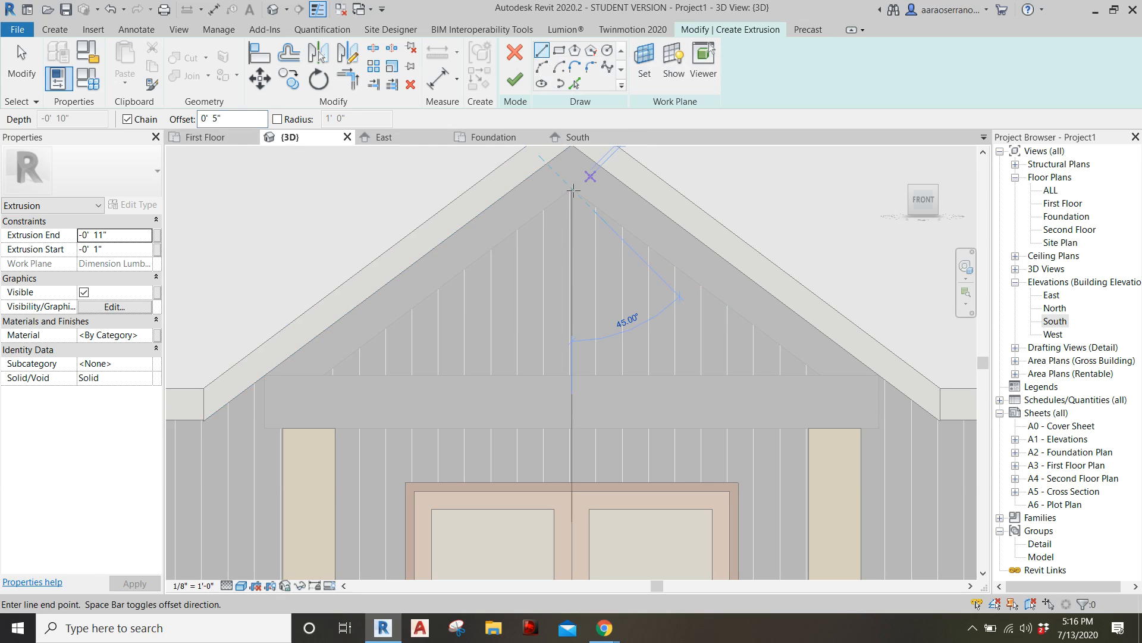
{"action": "left_click", "coordinate": [571, 375]}
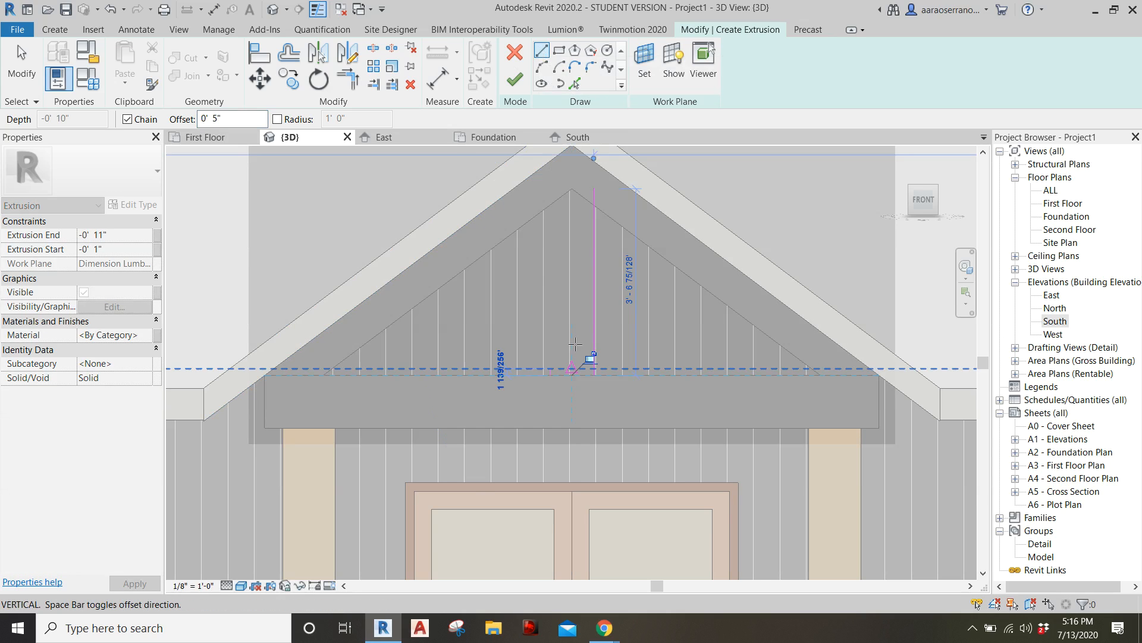
{"action": "left_click", "coordinate": [570, 189]}
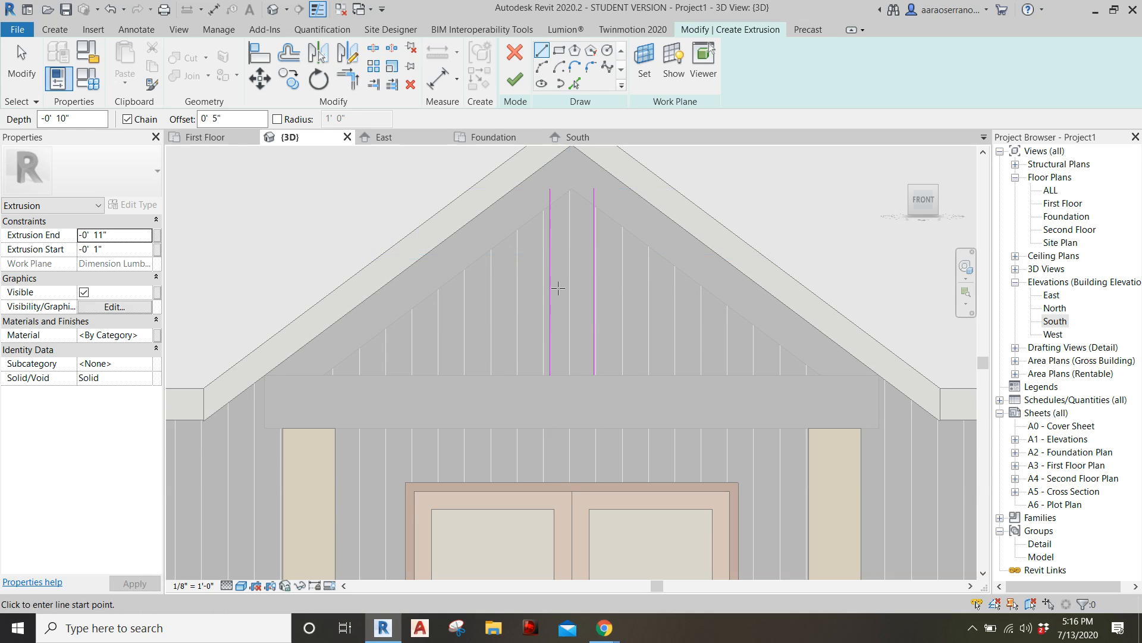
Pick both sloped edges under the gable roof and the beam's top edge as sketch lines with zero offset
{"action": "middle_click_drag", "start_coordinate": [565, 223], "coordinate": [558, 251]}
{"action": "scroll", "coordinate": [564, 191], "scroll_direction": "up", "scroll_amount": 1}
{"action": "left_click", "coordinate": [575, 84]}
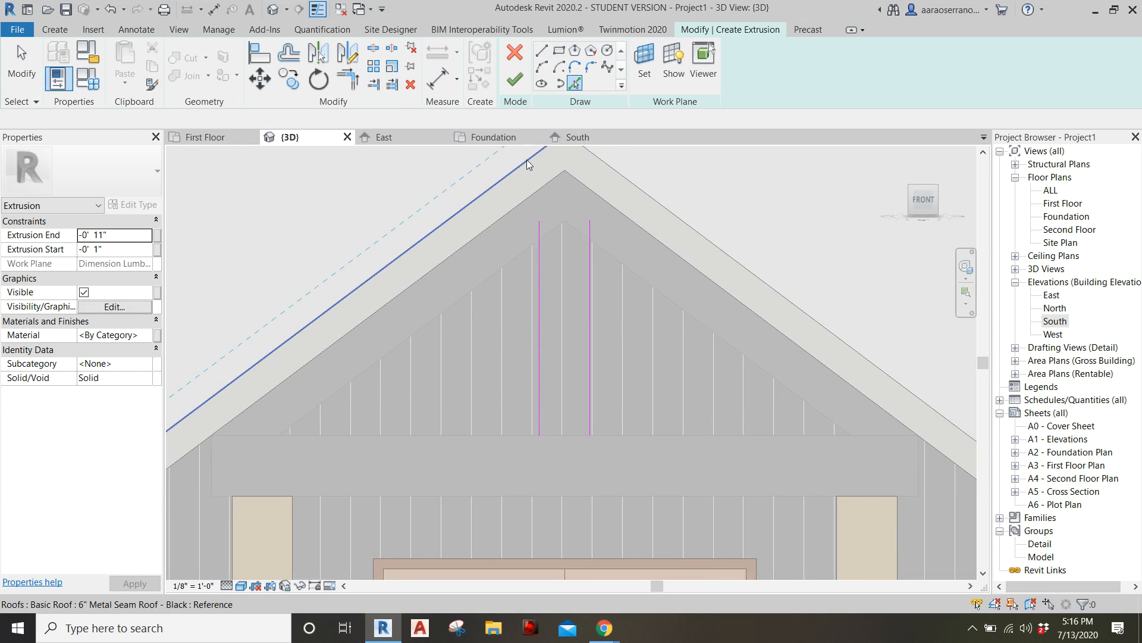
{"action": "left_click", "coordinate": [157, 119]}
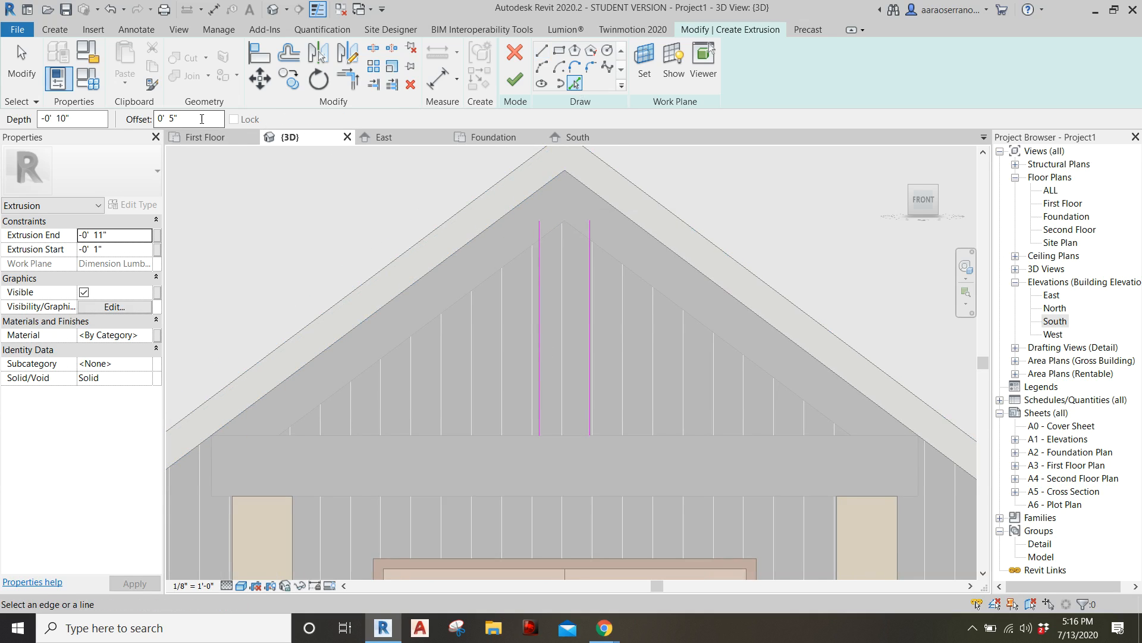
{"action": "type", "text": "0"}
{"action": "left_click", "coordinate": [509, 216]}
{"action": "left_click", "coordinate": [596, 199]}
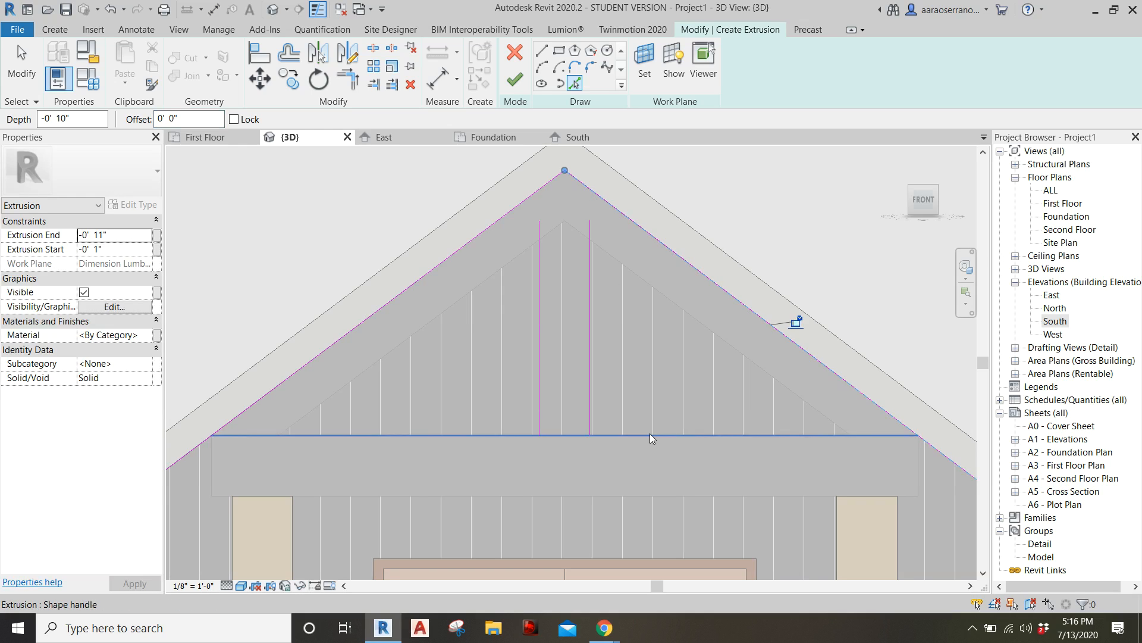
{"action": "left_click", "coordinate": [650, 435]}
Trim the vertical, sloped and horizontal sketch lines to corners, forming a closed central post profile with a pointed top
{"action": "key", "text": "t"}
{"action": "key", "text": "r"}
{"action": "left_click", "coordinate": [569, 435]}
{"action": "left_click", "coordinate": [540, 378]}
{"action": "left_click", "coordinate": [540, 357]}
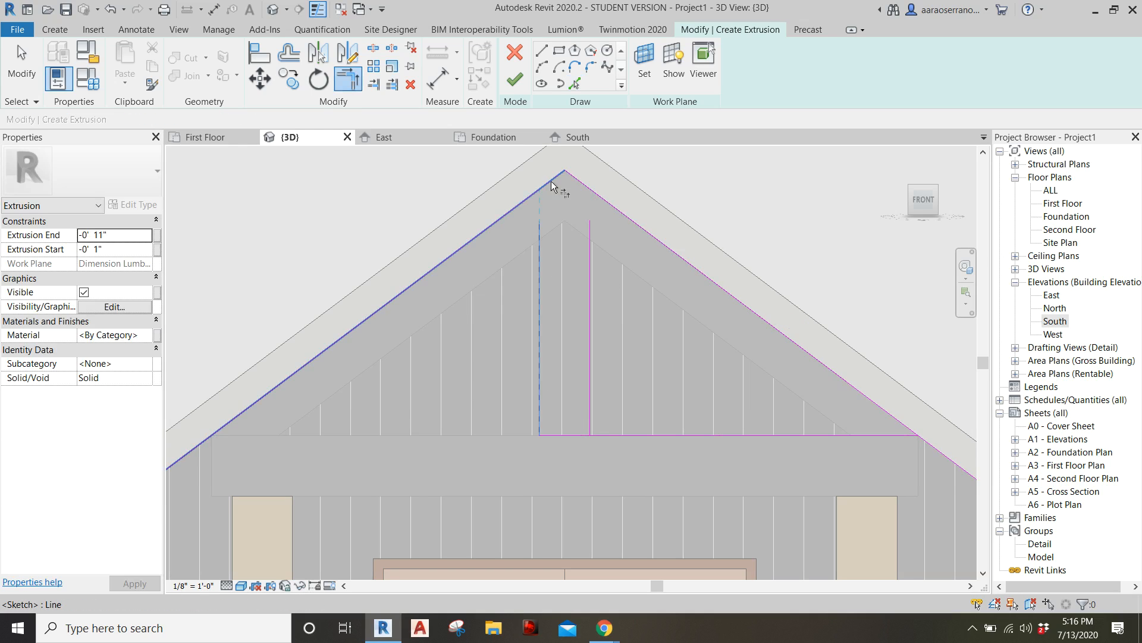
{"action": "left_click", "coordinate": [552, 186]}
{"action": "left_click", "coordinate": [581, 180]}
{"action": "left_click", "coordinate": [590, 225]}
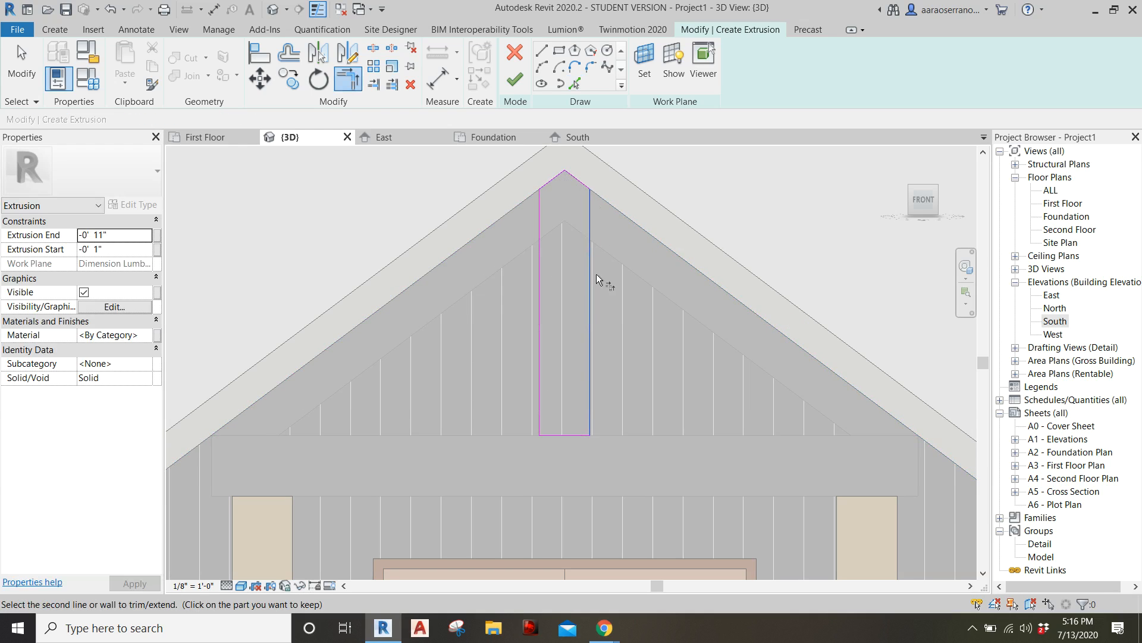
{"action": "left_click", "coordinate": [568, 436]}
Finish the central post sketch to create its extrusion and deselect it
{"action": "scroll", "coordinate": [587, 454], "scroll_direction": "down", "scroll_amount": 3}
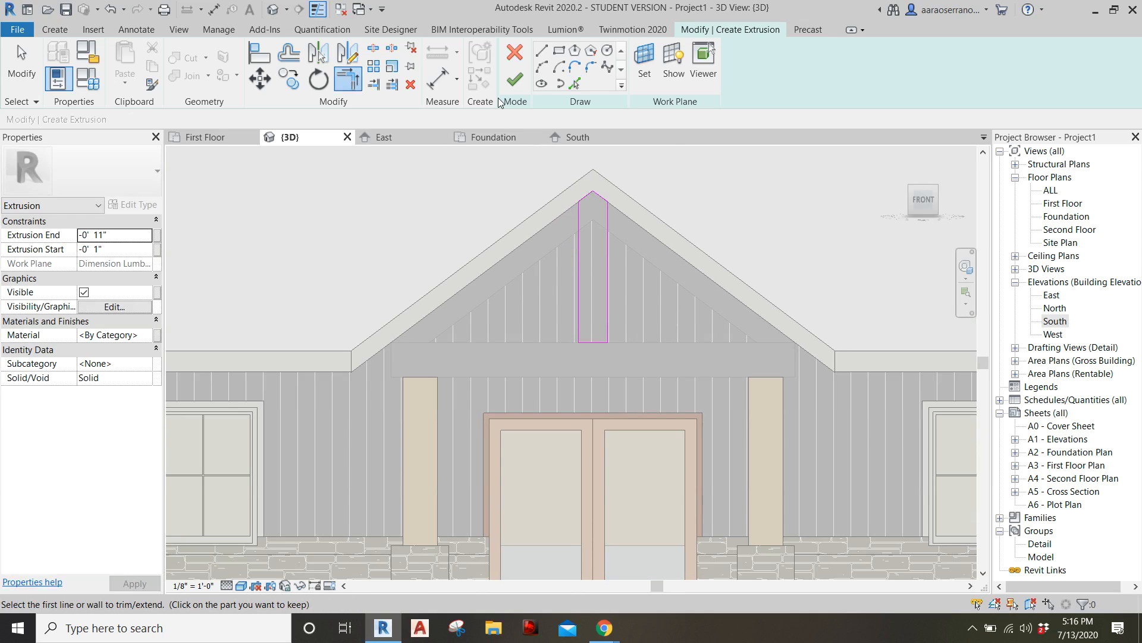
{"action": "left_click", "coordinate": [515, 79]}
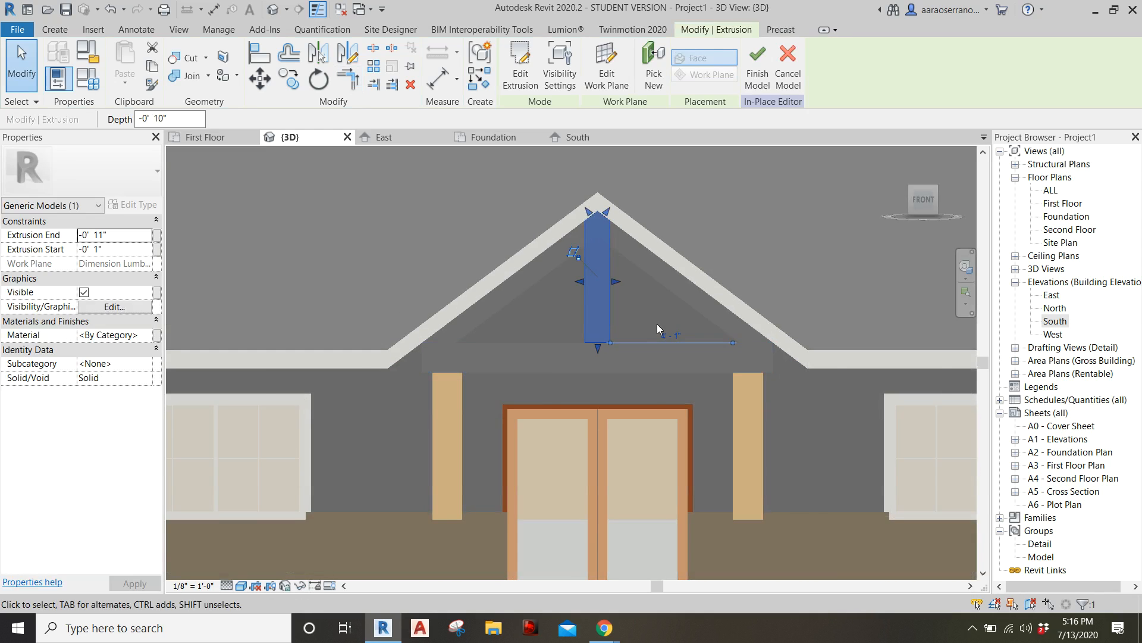
{"action": "left_click", "coordinate": [757, 227]}
Examine the central post, rafters, beam and columns of the entryway from several angles
{"action": "middle_click_drag", "start_coordinate": [619, 301], "coordinate": [654, 295], "text": "shift"}
{"action": "scroll", "coordinate": [787, 291], "scroll_direction": "up", "scroll_amount": 2}
{"action": "middle_click_drag", "start_coordinate": [794, 290], "coordinate": [607, 297]}
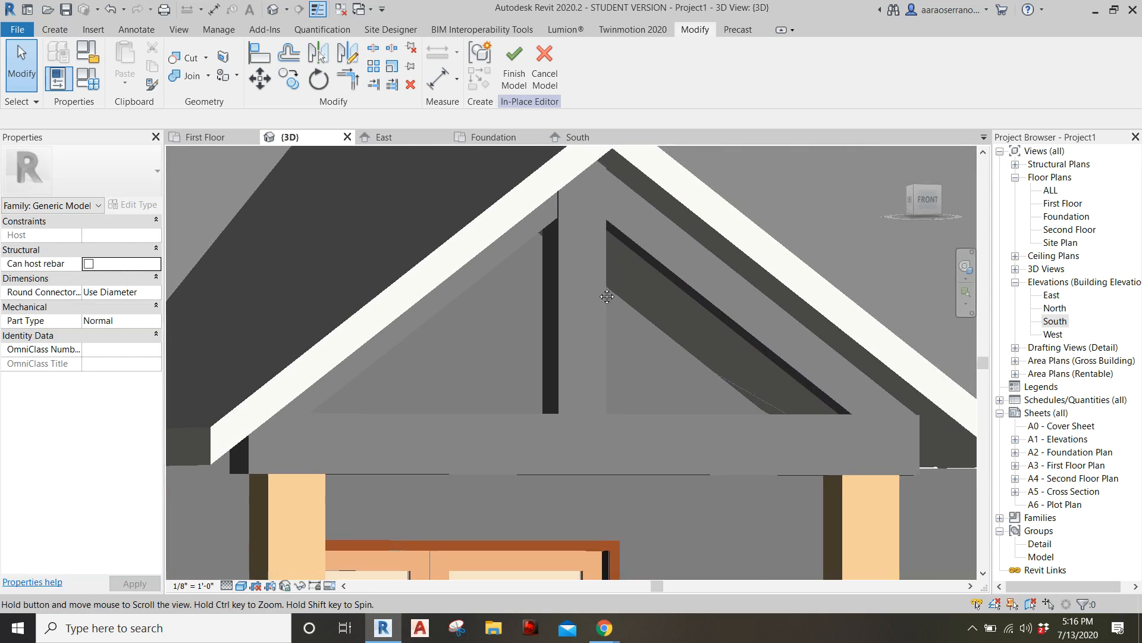
{"action": "middle_click_drag", "start_coordinate": [654, 329], "coordinate": [651, 334], "text": "shift"}
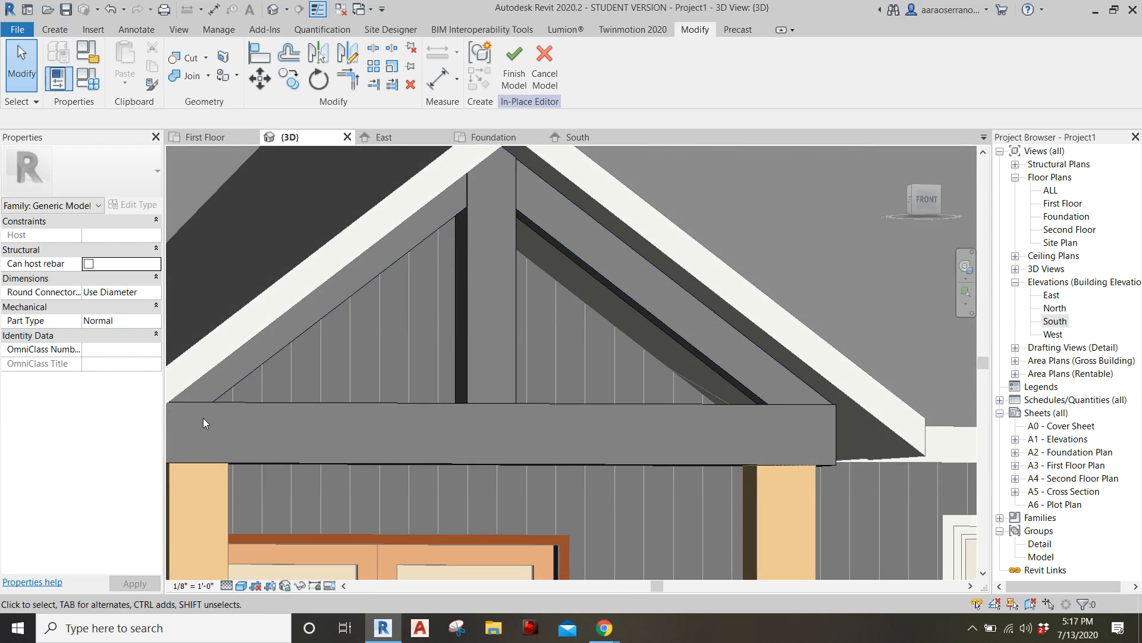
{"action": "middle_click_drag", "start_coordinate": [687, 401], "coordinate": [662, 223], "text": "shift"}
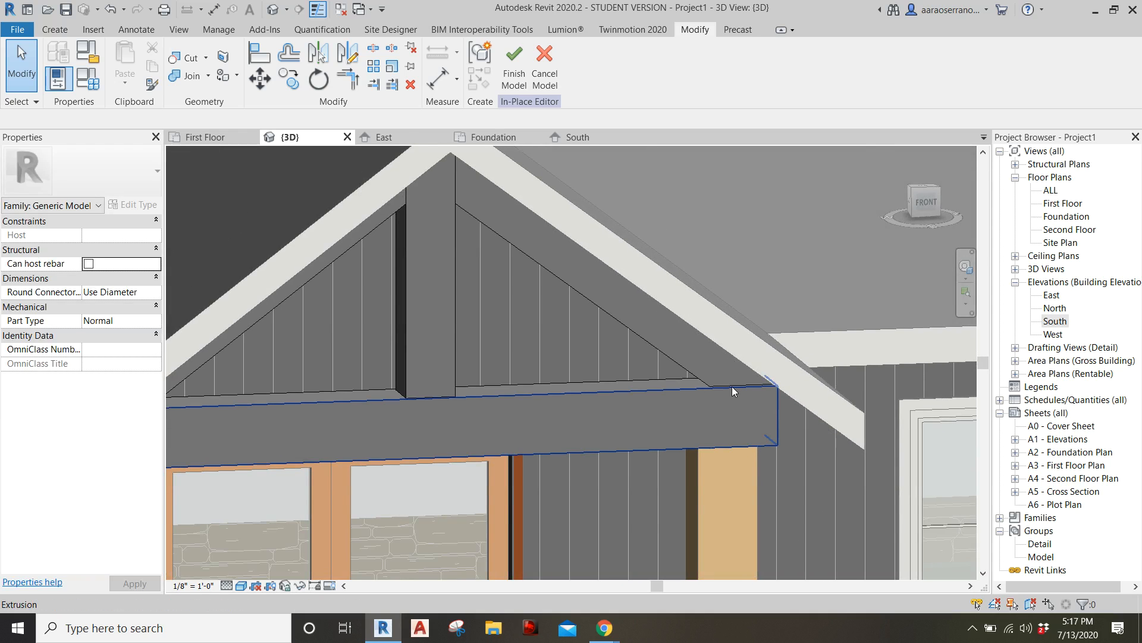
{"action": "scroll", "coordinate": [769, 278], "scroll_direction": "down", "scroll_amount": 3}
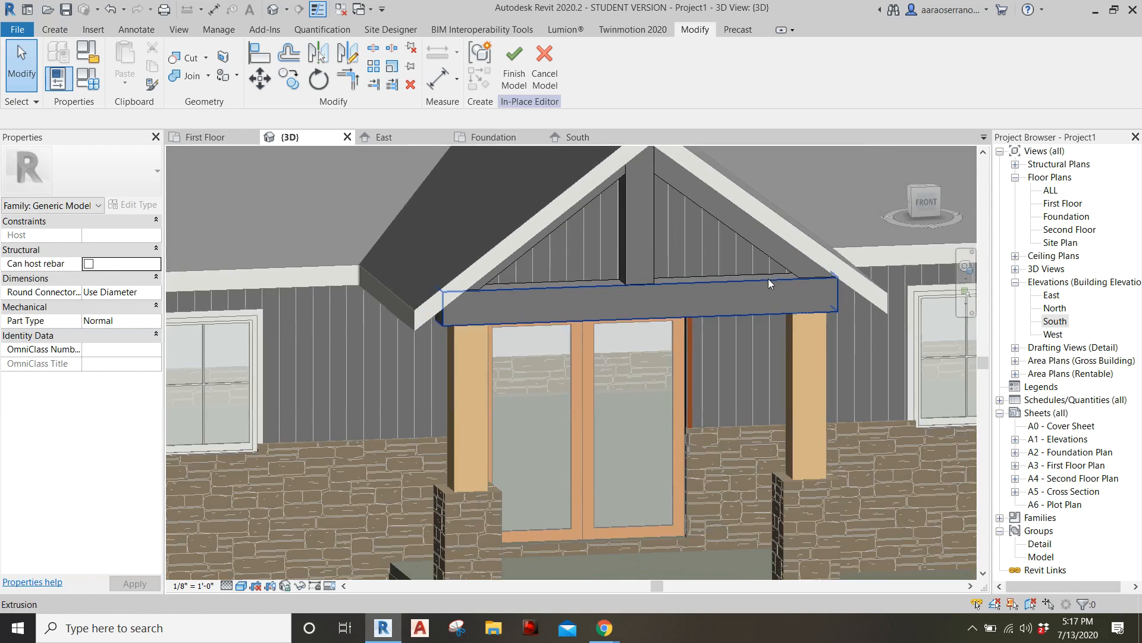
{"action": "middle_click_drag", "start_coordinate": [768, 278], "coordinate": [928, 260], "text": "shift"}
{"action": "scroll", "coordinate": [405, 241], "scroll_direction": "up", "scroll_amount": 2}
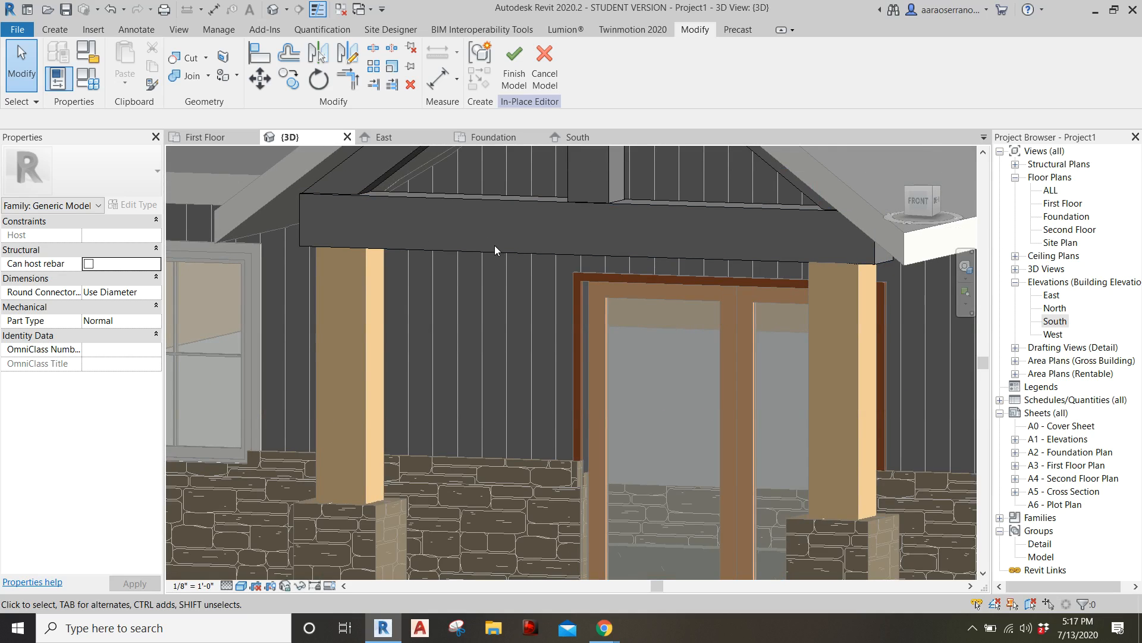
Switch to the browser to study the diagonal braces in the timber entryway reference photo, and return to the Revit model
{"action": "mouse_move", "coordinate": [606, 630]}
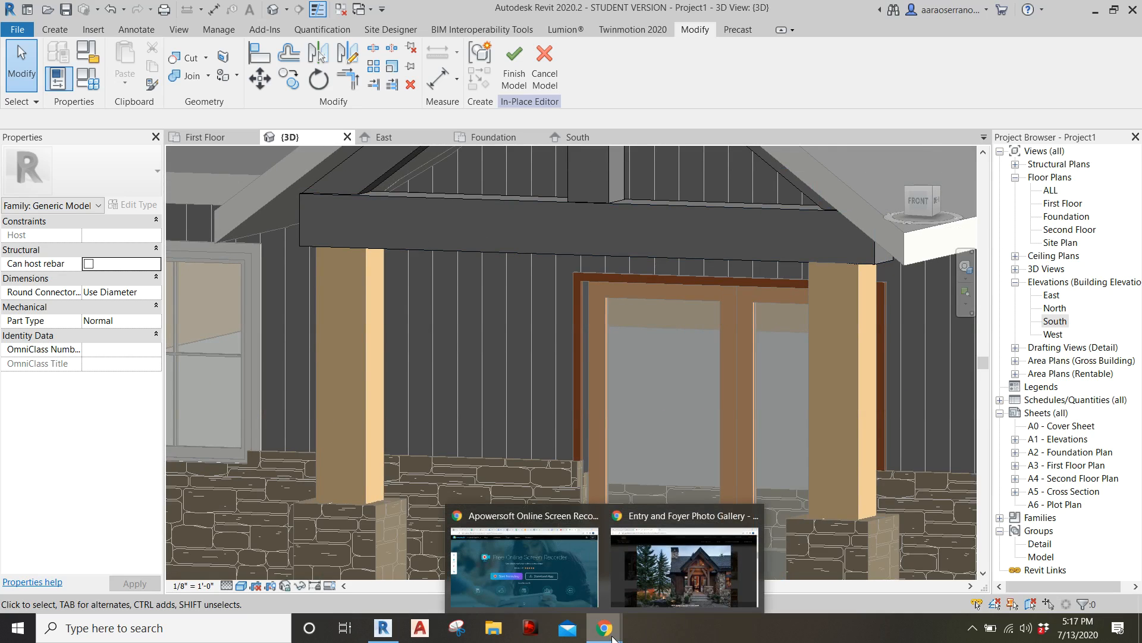
{"action": "left_click", "coordinate": [718, 573]}
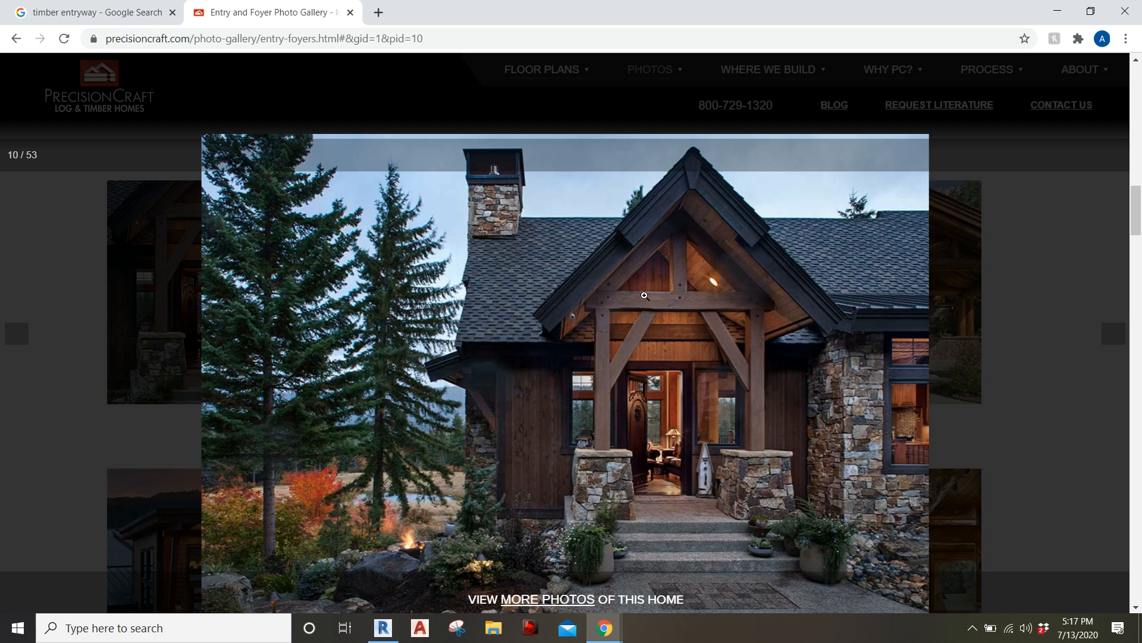
{"action": "mouse_move", "coordinate": [383, 628]}
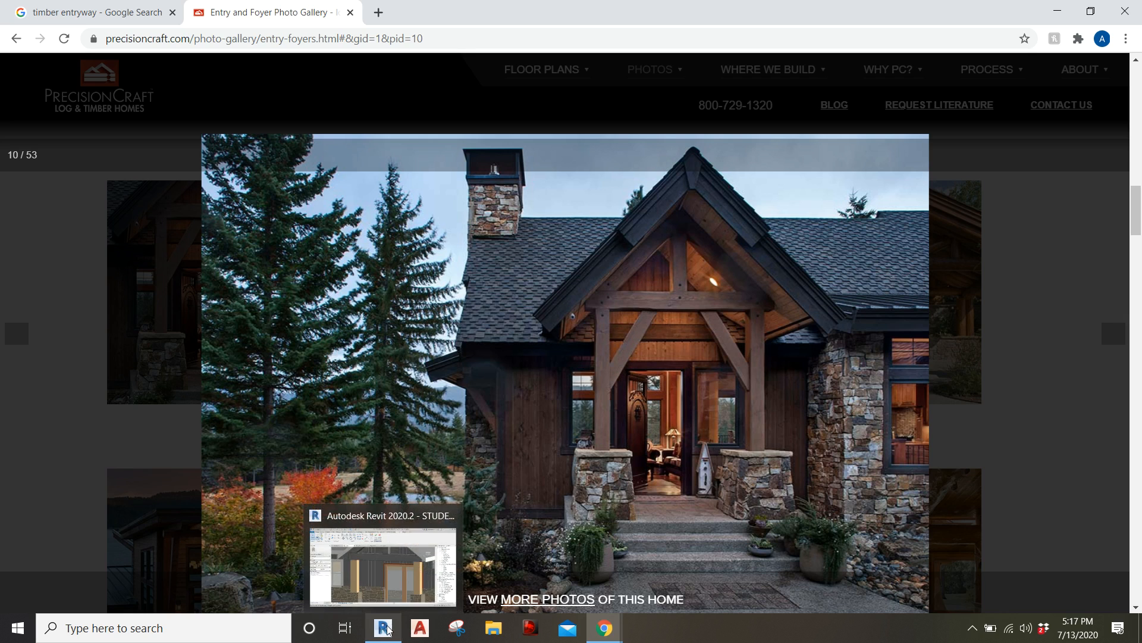
{"action": "left_click", "coordinate": [381, 553]}
{"action": "scroll", "coordinate": [712, 229], "scroll_direction": "down", "scroll_amount": 2}
{"action": "middle_click_drag", "start_coordinate": [688, 257], "coordinate": [602, 251]}
{"action": "middle_click_drag", "start_coordinate": [572, 295], "coordinate": [615, 302], "text": "shift"}
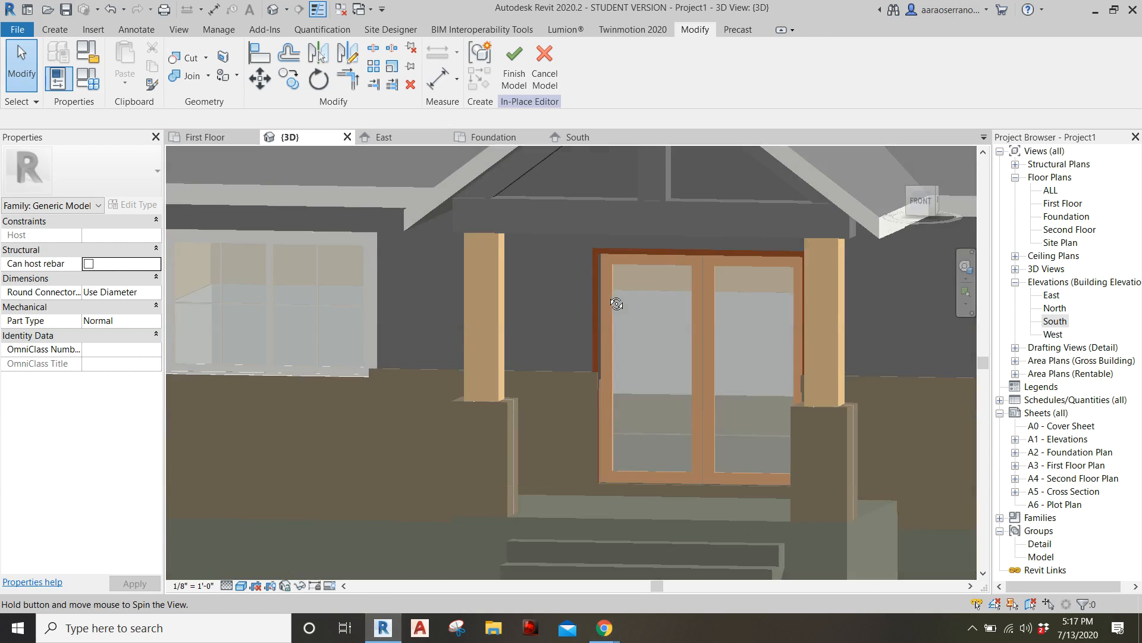
Start a new extrusion in the front view with extrusion start -0' 2" and extrusion end -0' 10"
{"action": "left_click", "coordinate": [55, 29]}
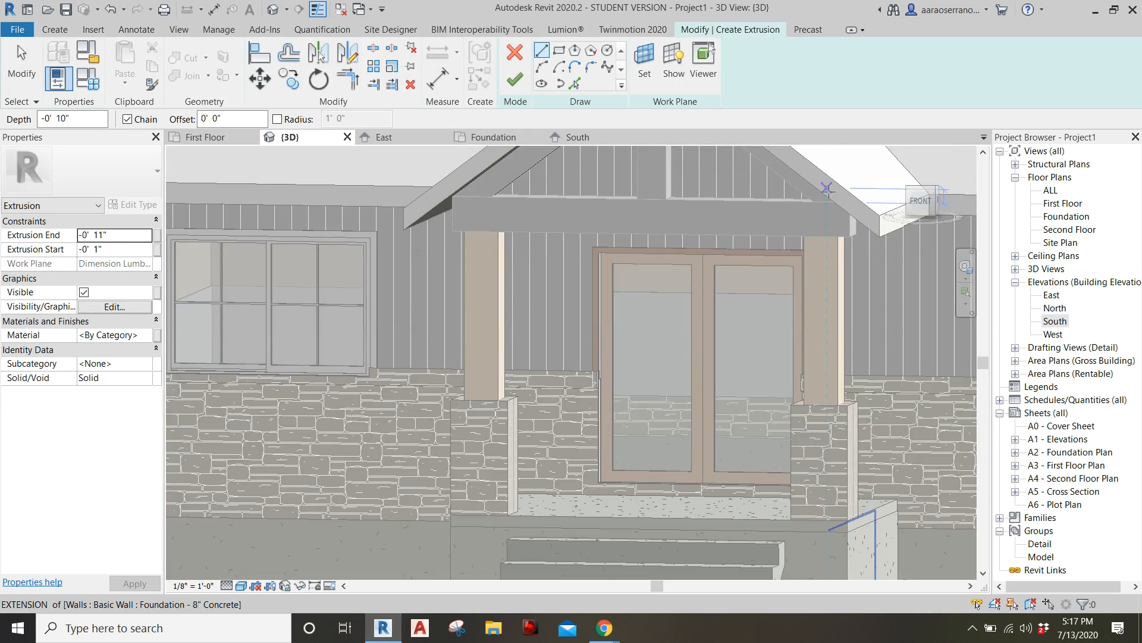
{"action": "left_click", "coordinate": [922, 202]}
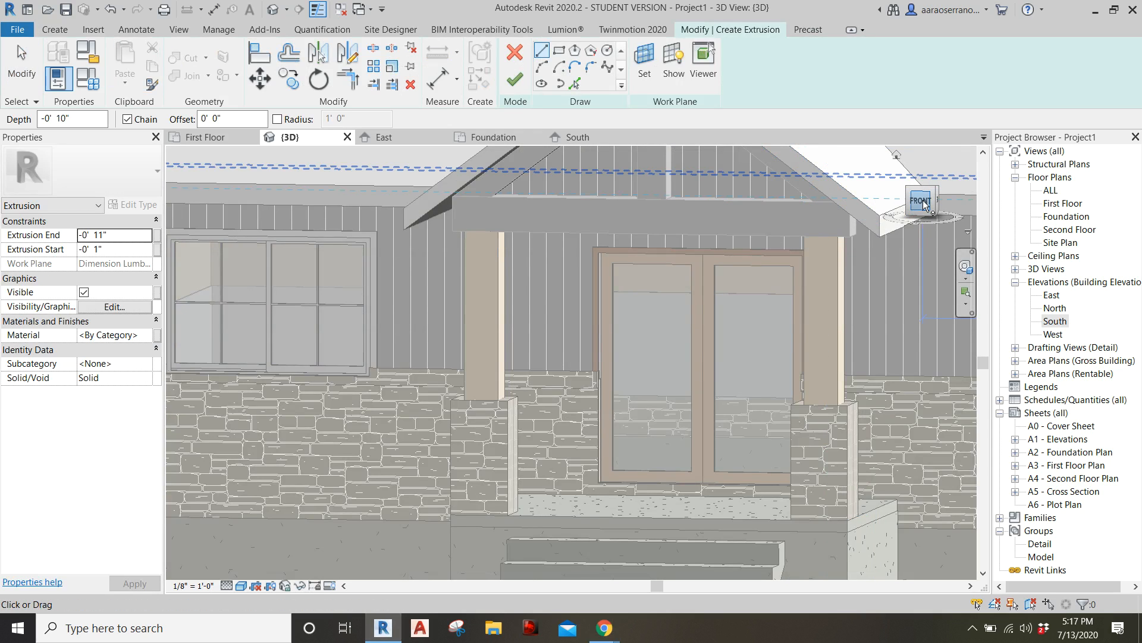
{"action": "scroll", "coordinate": [816, 196], "scroll_direction": "up", "scroll_amount": 9}
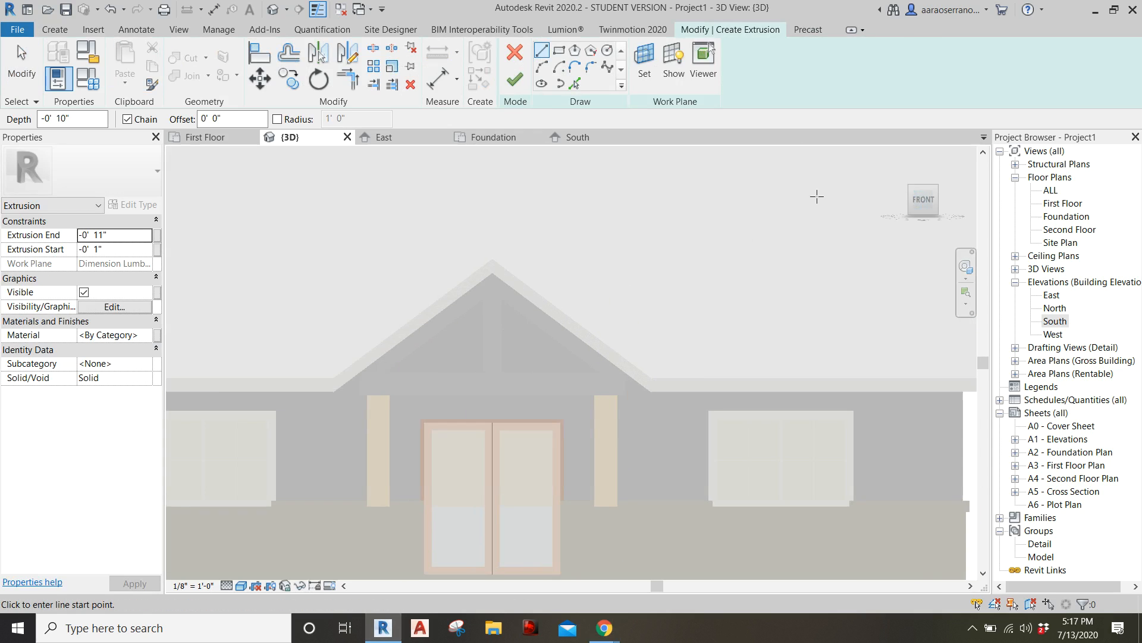
{"action": "scroll", "coordinate": [464, 438], "scroll_direction": "up", "scroll_amount": 4}
{"action": "scroll", "coordinate": [357, 425], "scroll_direction": "down", "scroll_amount": 1}
{"action": "mouse_move", "coordinate": [367, 412]}
{"action": "middle_mouse_down"}
{"action": "mouse_move", "coordinate": [374, 382]}
{"action": "mouse_move", "coordinate": [332, 329]}
{"action": "middle_mouse_up"}
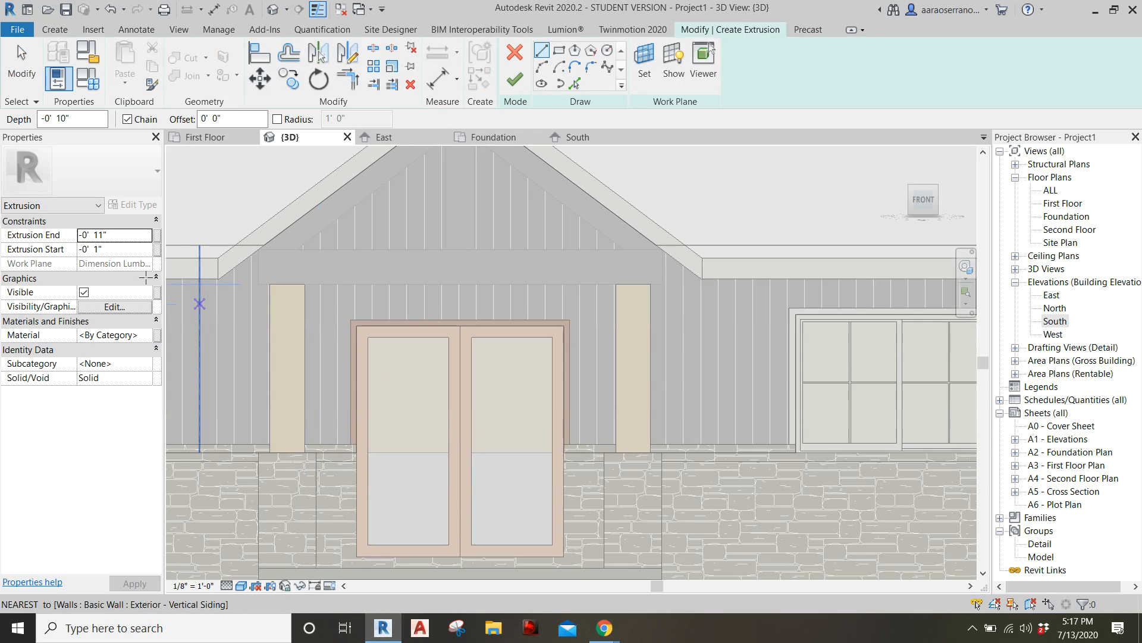
{"action": "left_click", "coordinate": [100, 251]}
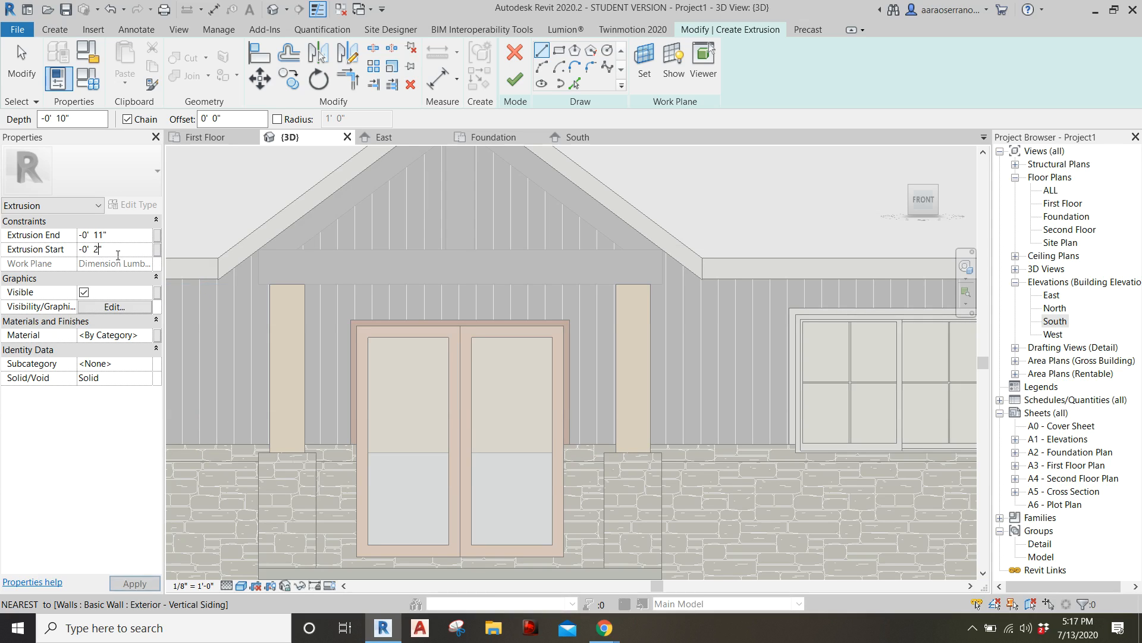
{"action": "left_click", "coordinate": [104, 236]}
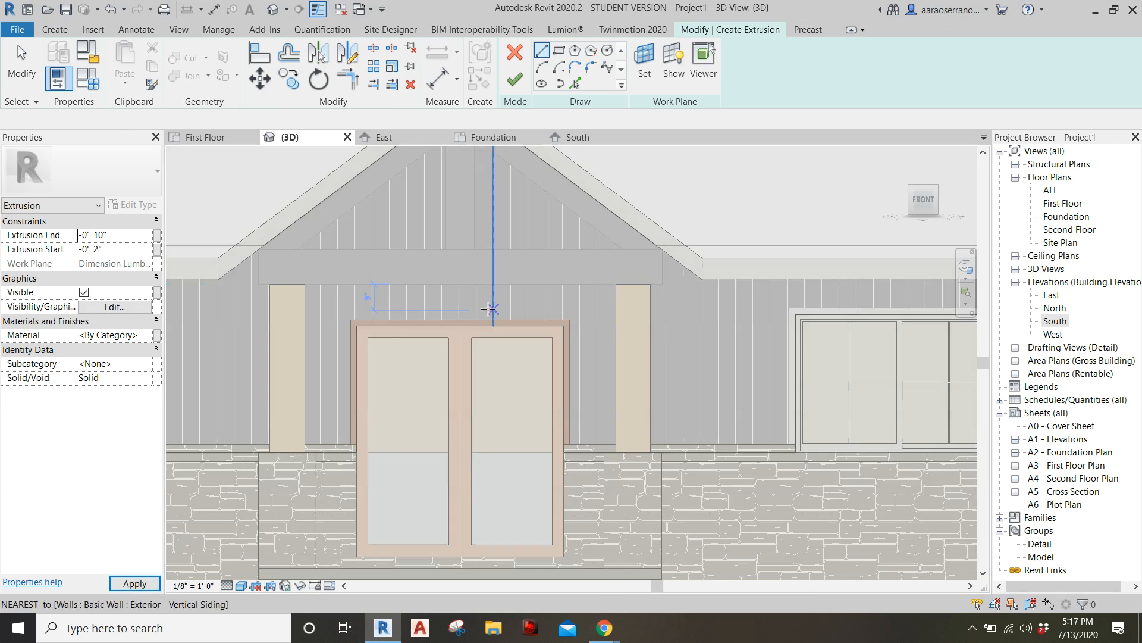
Sketch a 1' 4" horizontal line from the left column's top inner corner and a sloped line about 2' 8" long back to the column
{"action": "scroll", "coordinate": [404, 257], "scroll_direction": "up", "scroll_amount": 2}
{"action": "scroll", "coordinate": [479, 235], "scroll_direction": "up", "scroll_amount": 3}
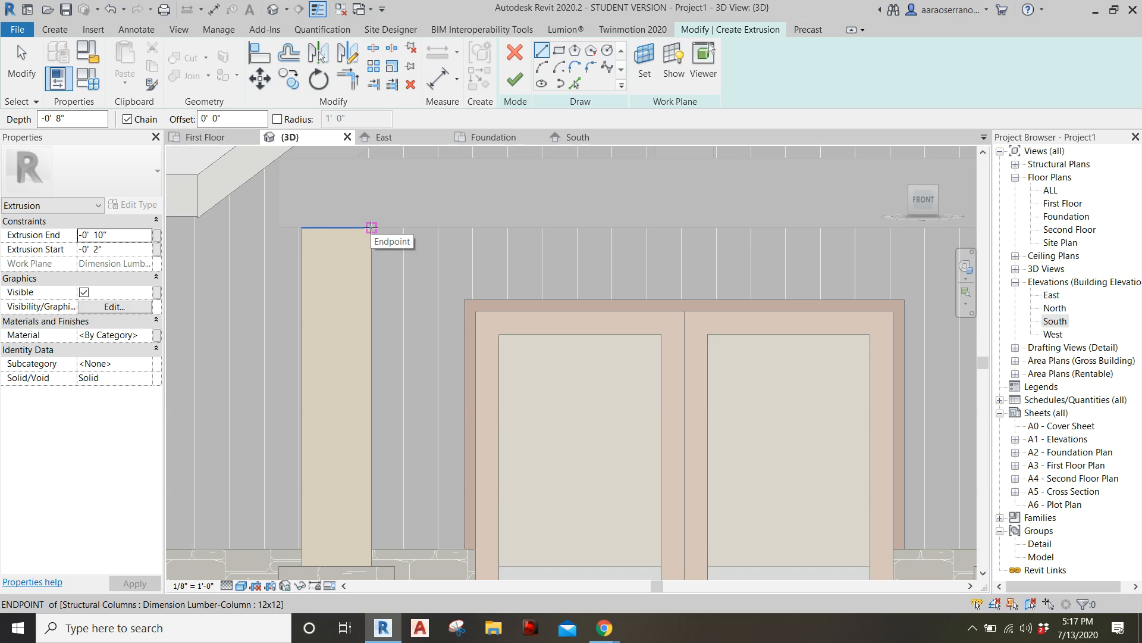
{"action": "left_click", "coordinate": [371, 227]}
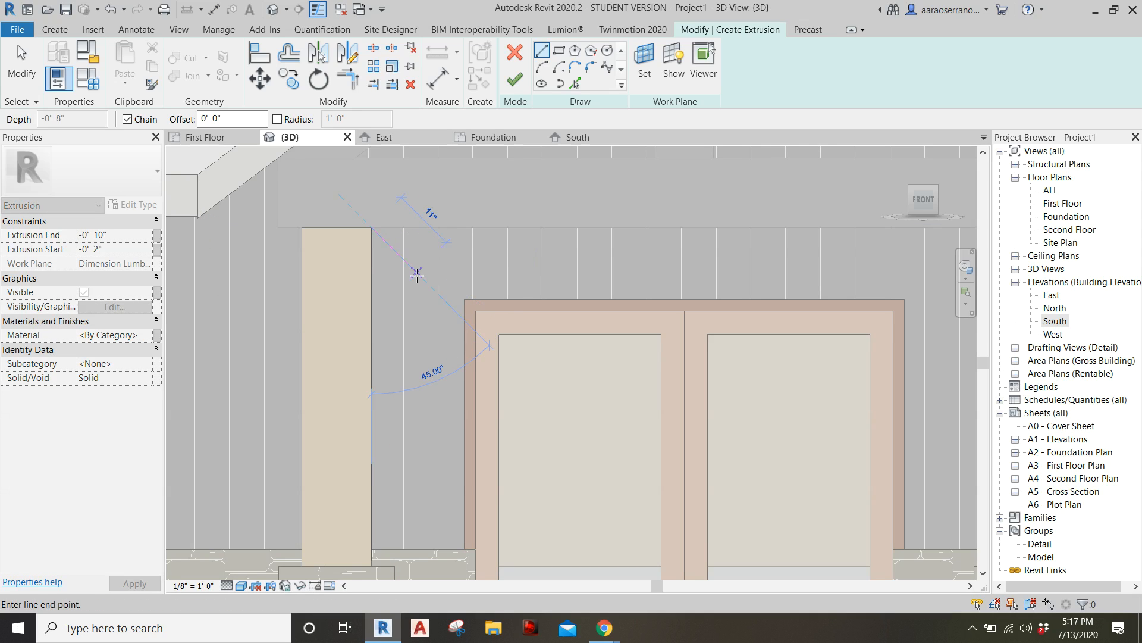
{"action": "left_click", "coordinate": [467, 225]}
{"action": "scroll", "coordinate": [456, 276], "scroll_direction": "down", "scroll_amount": 1}
{"action": "middle_click_drag", "start_coordinate": [456, 276], "coordinate": [478, 219]}
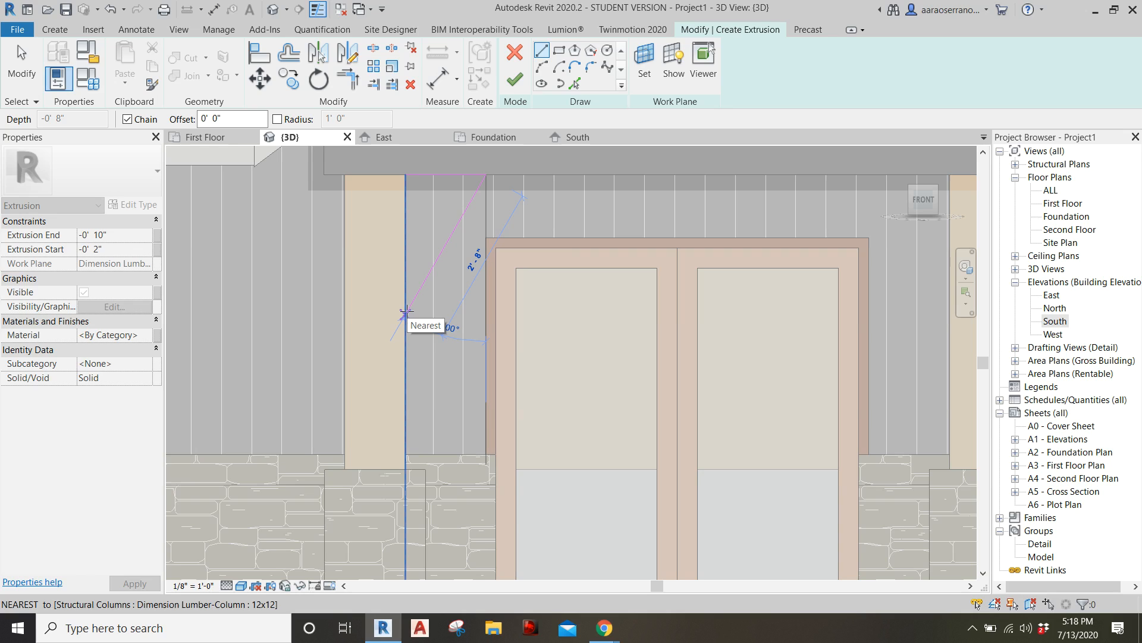
{"action": "left_click", "coordinate": [406, 310]}
{"action": "key", "text": "Escape"}
{"action": "key", "text": "Escape"}
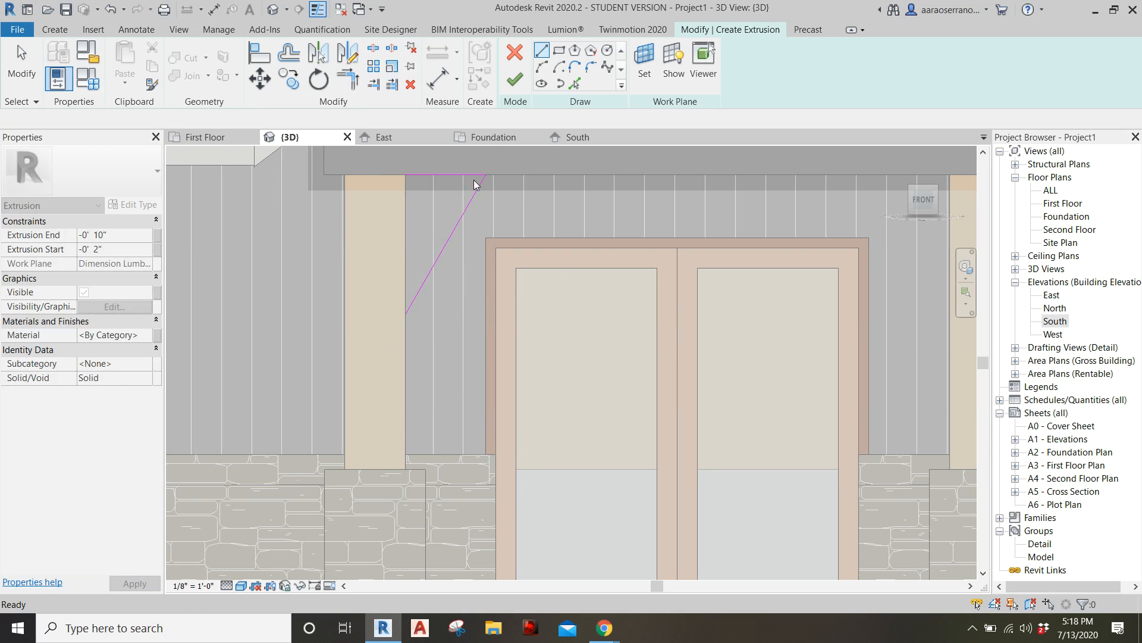
Replace the short horizontal line with zero-offset lines picked from the beam's underside and the left column's inner edge
{"action": "left_click", "coordinate": [452, 174]}
{"action": "scroll", "coordinate": [499, 290], "scroll_direction": "down", "scroll_amount": 3}
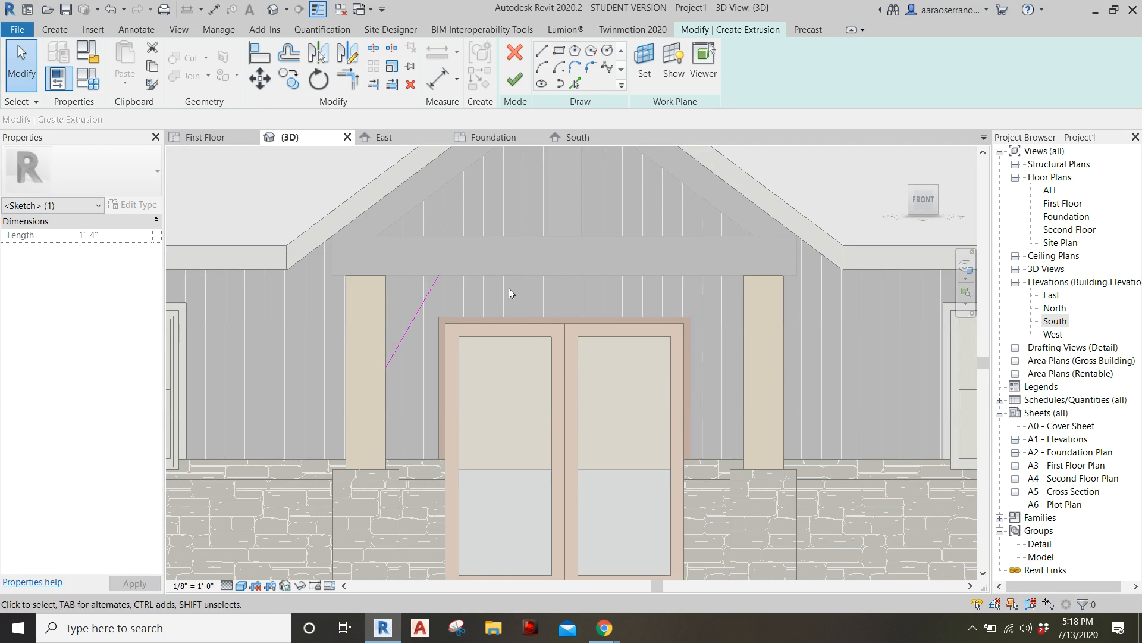
{"action": "left_click", "coordinate": [509, 288]}
{"action": "scroll", "coordinate": [452, 323], "scroll_direction": "up", "scroll_amount": 3}
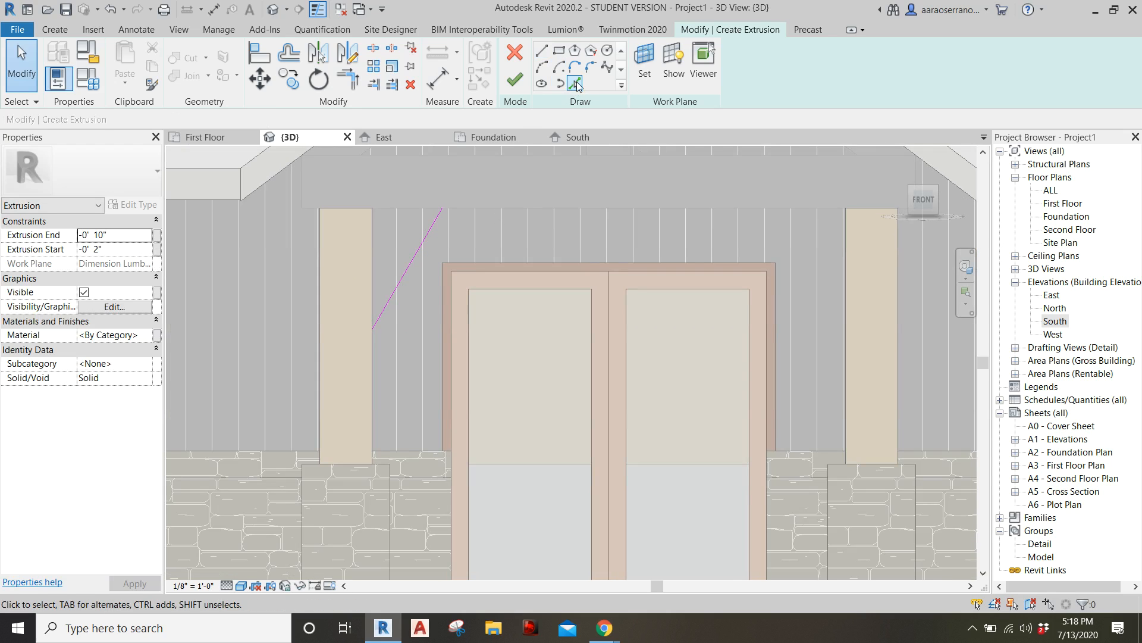
{"action": "left_click", "coordinate": [577, 81]}
{"action": "left_click", "coordinate": [473, 209]}
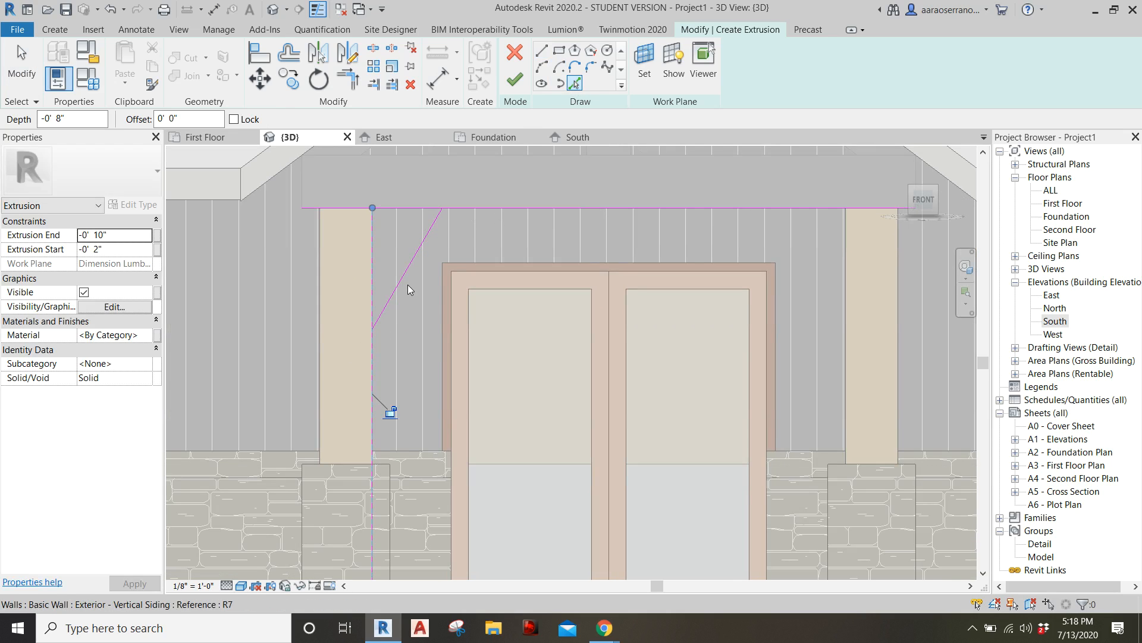
Offset the sloped brace line 8" toward the door as a parallel sketch line
{"action": "scroll", "coordinate": [408, 284], "scroll_direction": "up", "scroll_amount": 2}
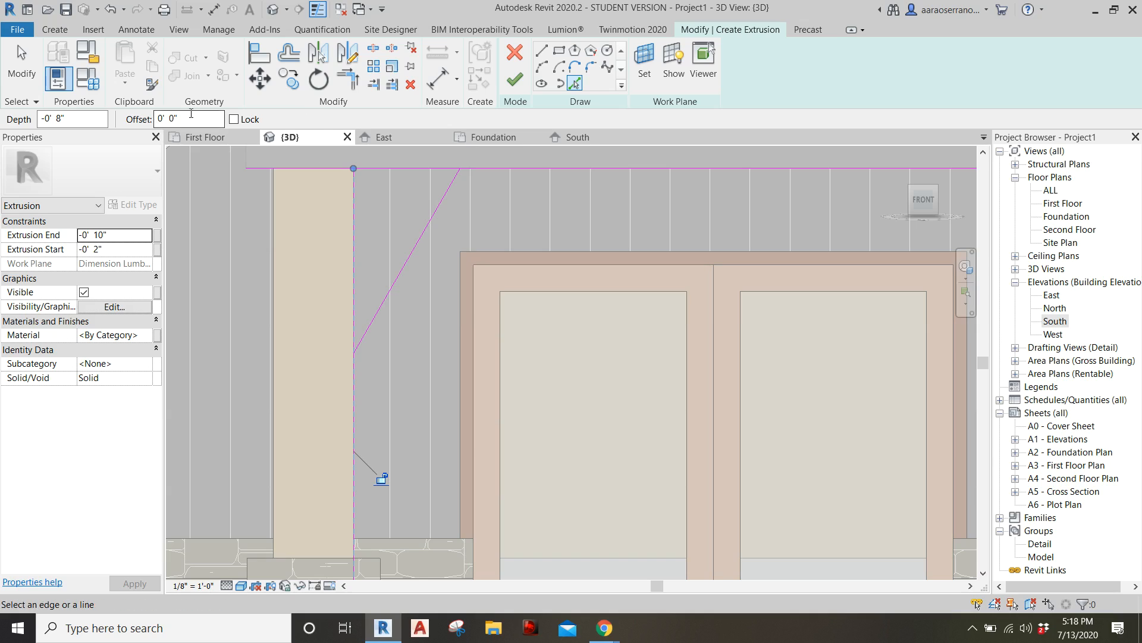
{"action": "left_click_drag", "start_coordinate": [191, 113], "coordinate": [157, 112]}
{"action": "left_click", "coordinate": [410, 266]}
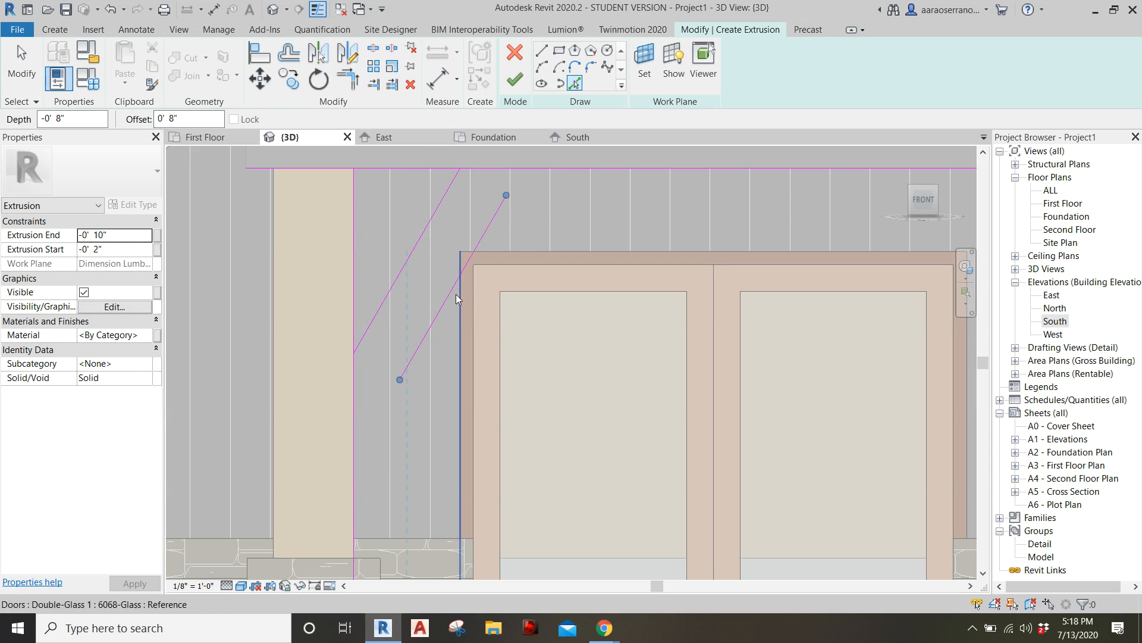
Trim the two sloped lines to the beam and column lines, forming a closed four-sided brace profile
{"action": "key", "text": "t"}
{"action": "key", "text": "r"}
{"action": "left_click", "coordinate": [488, 224]}
{"action": "left_click", "coordinate": [492, 167]}
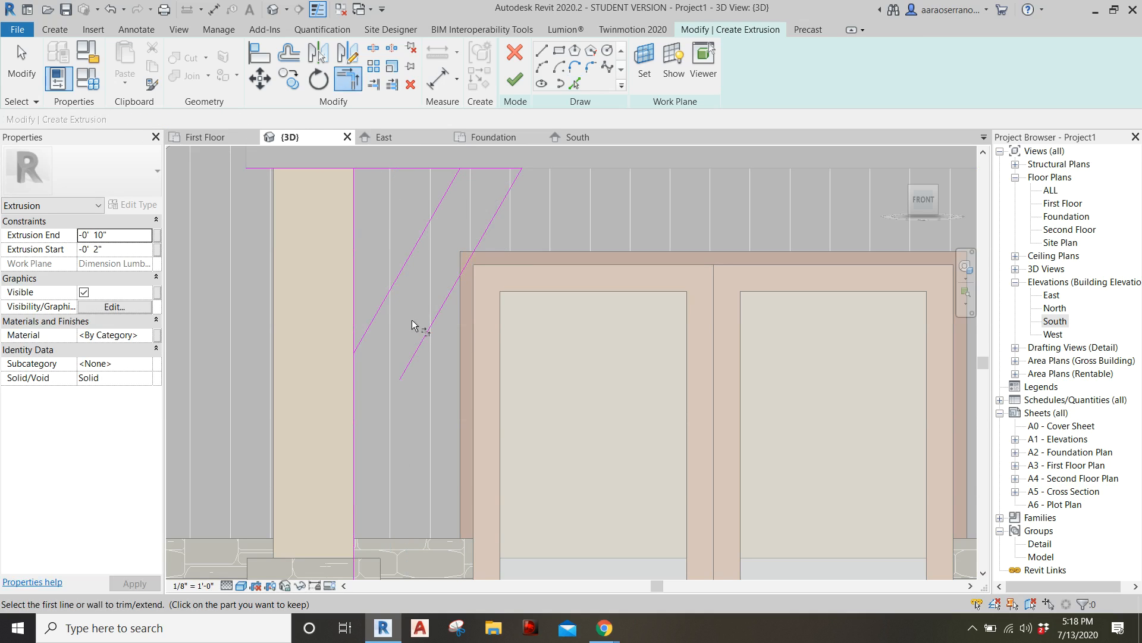
{"action": "left_click", "coordinate": [415, 353]}
{"action": "left_click", "coordinate": [353, 386]}
{"action": "left_click", "coordinate": [354, 382]}
{"action": "left_click", "coordinate": [371, 322]}
{"action": "key", "text": "Escape"}
{"action": "key", "text": "Escape"}
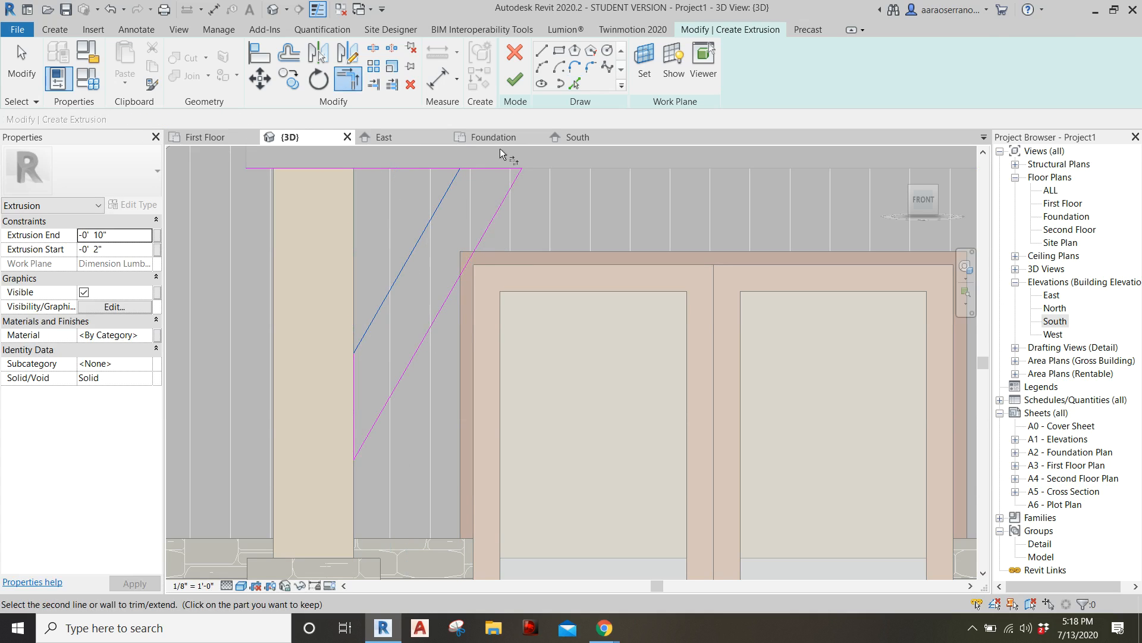
Select all four lines of the brace profile and move them horizontally a short distance into the left column
{"action": "scroll", "coordinate": [526, 250], "scroll_direction": "down", "scroll_amount": 4}
{"action": "scroll", "coordinate": [495, 276], "scroll_direction": "up", "scroll_amount": 2}
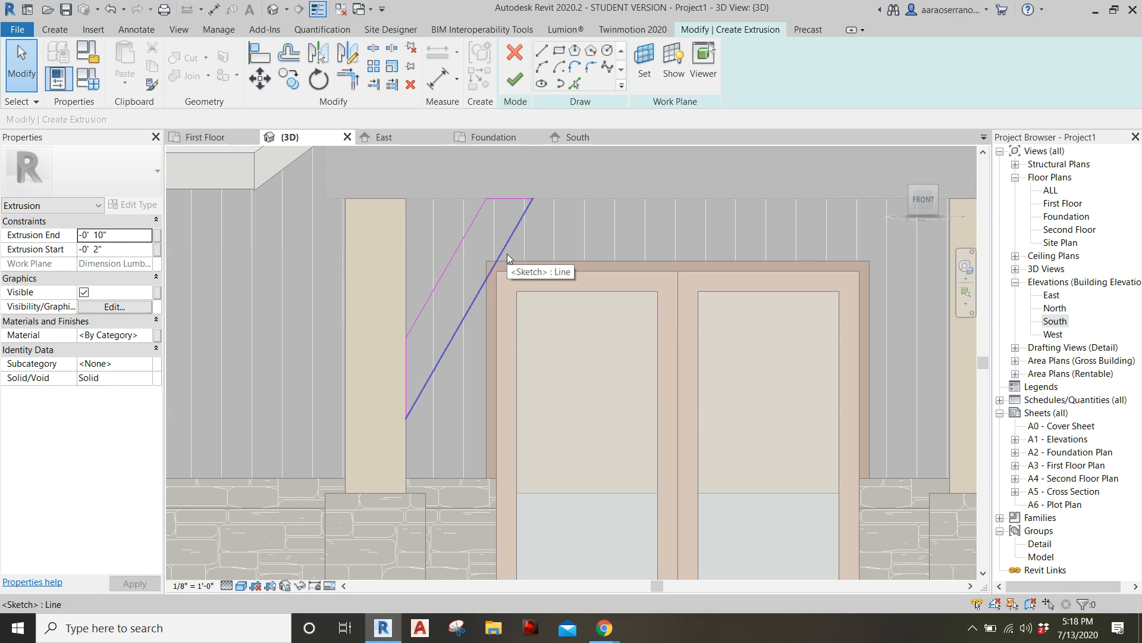
{"action": "scroll", "coordinate": [507, 253], "scroll_direction": "down", "scroll_amount": 2}
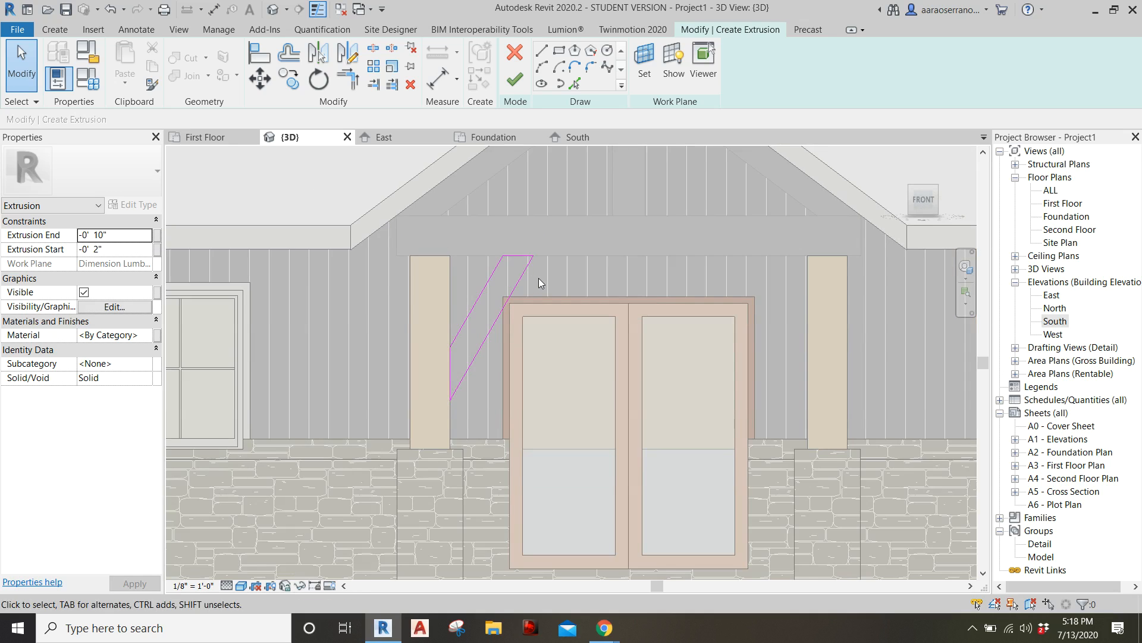
{"action": "scroll", "coordinate": [528, 292], "scroll_direction": "up", "scroll_amount": 1}
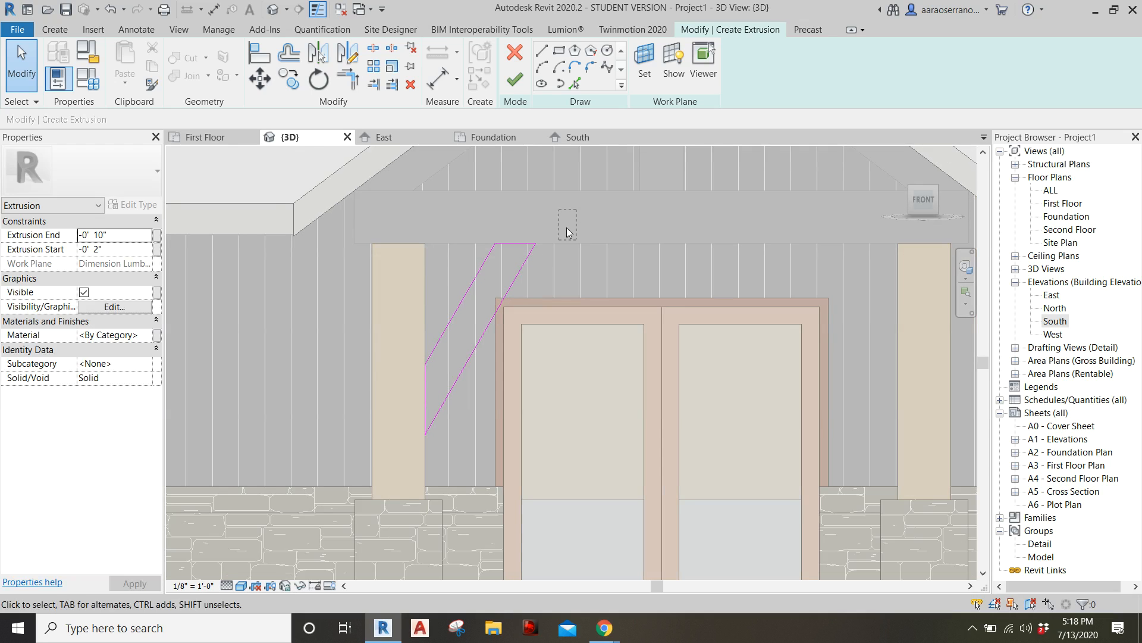
{"action": "left_click_drag", "start_coordinate": [567, 227], "coordinate": [372, 444]}
{"action": "scroll", "coordinate": [589, 247], "scroll_direction": "up", "scroll_amount": 2}
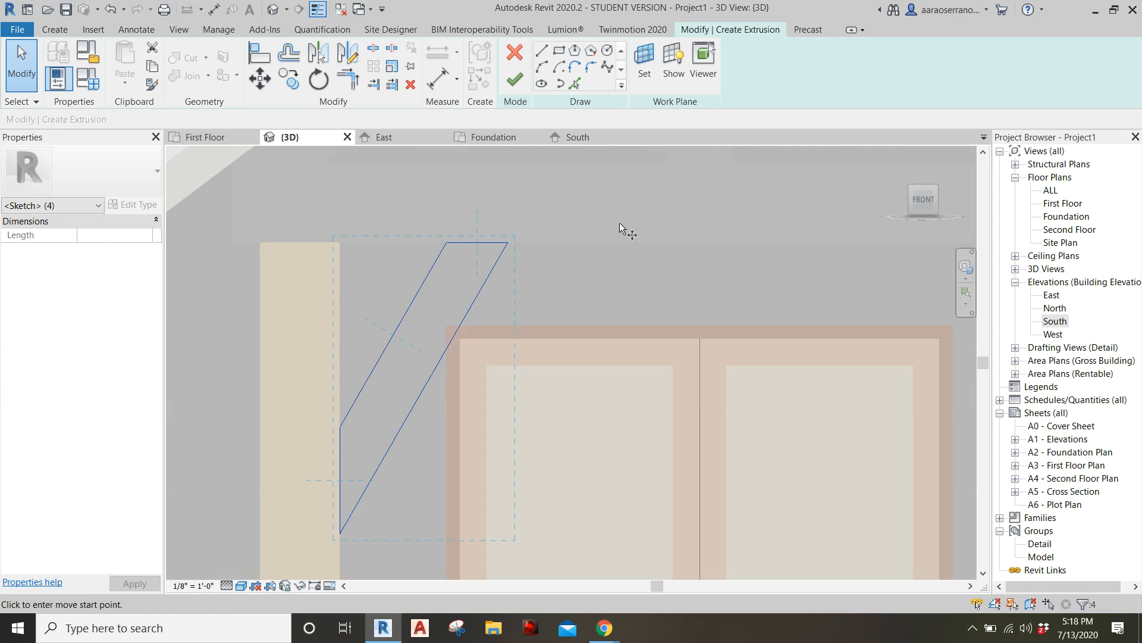
{"action": "key", "text": "m"}
{"action": "key", "text": "v"}
{"action": "left_click", "coordinate": [624, 214]}
{"action": "left_click", "coordinate": [625, 214]}
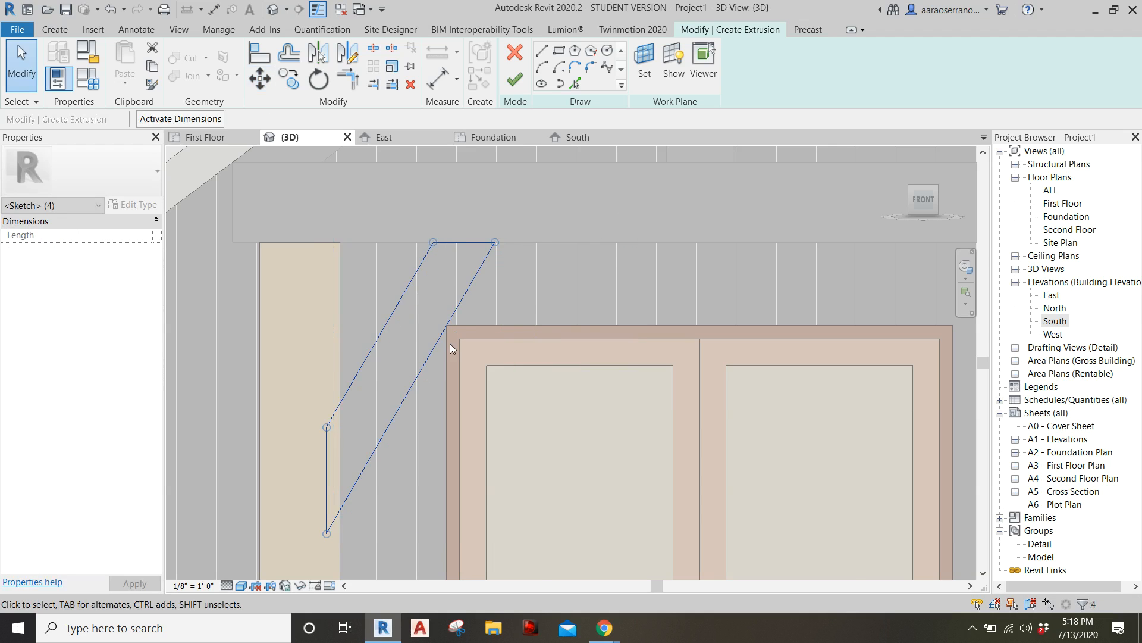
Move the brace profile's vertical line back onto the left column's inner edge
{"action": "scroll", "coordinate": [314, 454], "scroll_direction": "up", "scroll_amount": 1}
{"action": "key", "text": "Escape"}
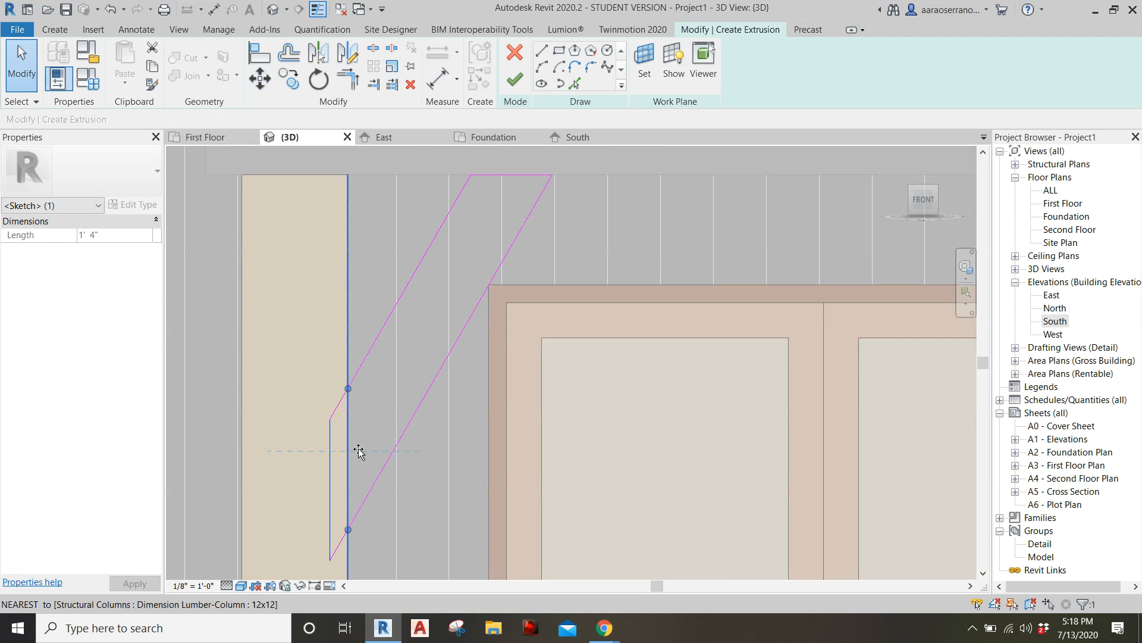
{"action": "scroll", "coordinate": [395, 370], "scroll_direction": "down", "scroll_amount": 1}
{"action": "scroll", "coordinate": [394, 370], "scroll_direction": "down", "scroll_amount": 2}
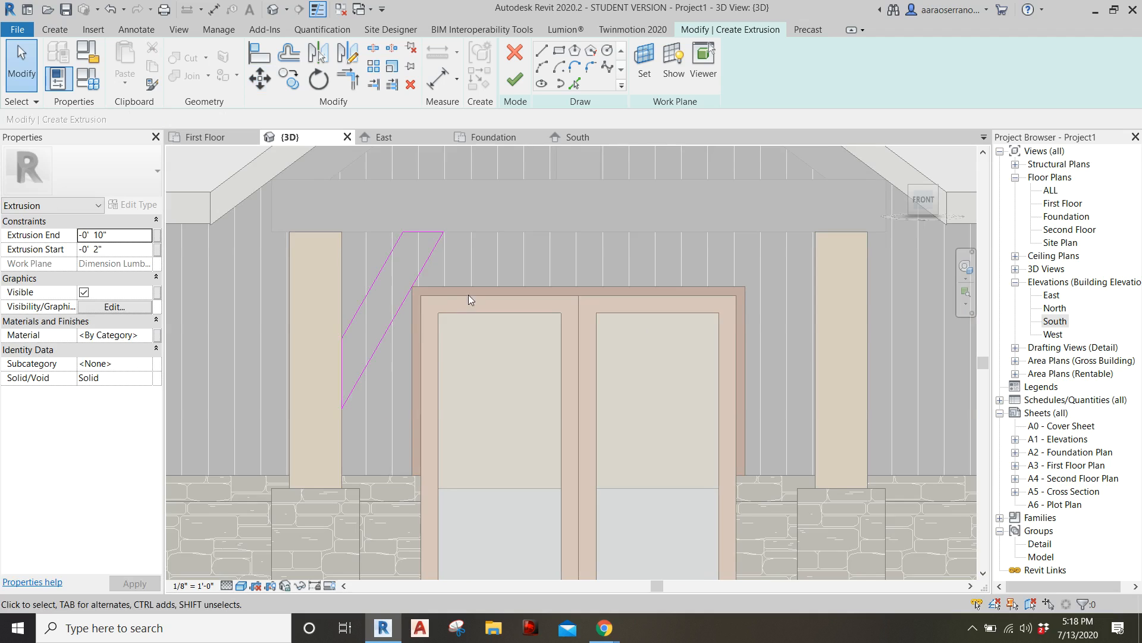
Mirror a copy of the brace profile to the right column about a vertical axis drawn through the door's centre
{"action": "left_click_drag", "start_coordinate": [251, 220], "coordinate": [470, 496]}
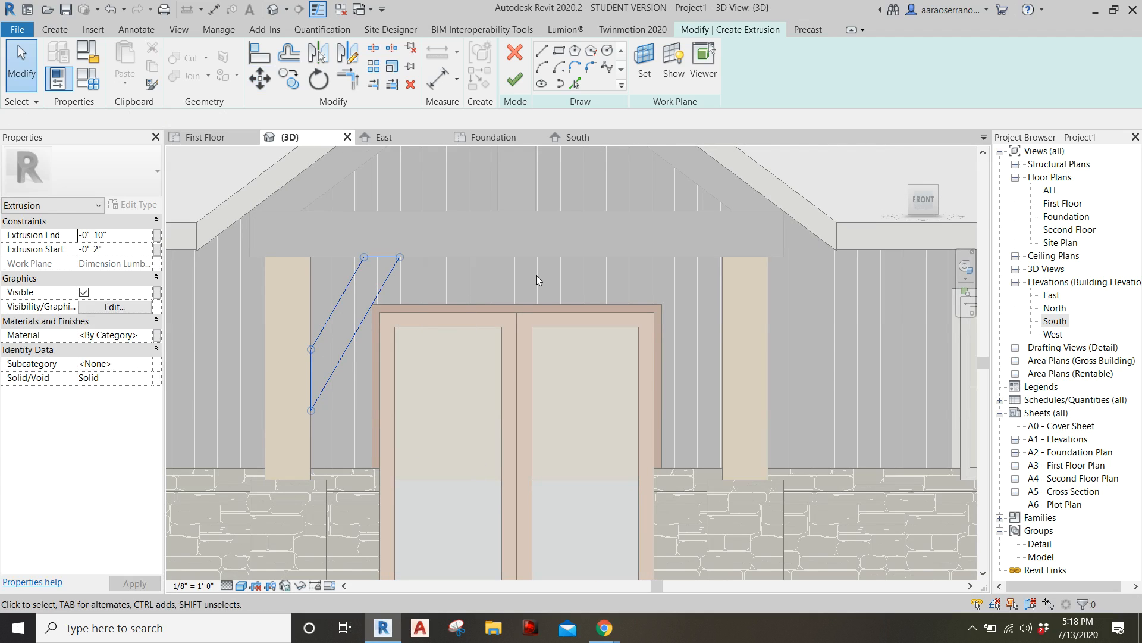
{"action": "middle_click_drag", "start_coordinate": [486, 241], "coordinate": [477, 283]}
{"action": "key", "text": "d"}
{"action": "key", "text": "m"}
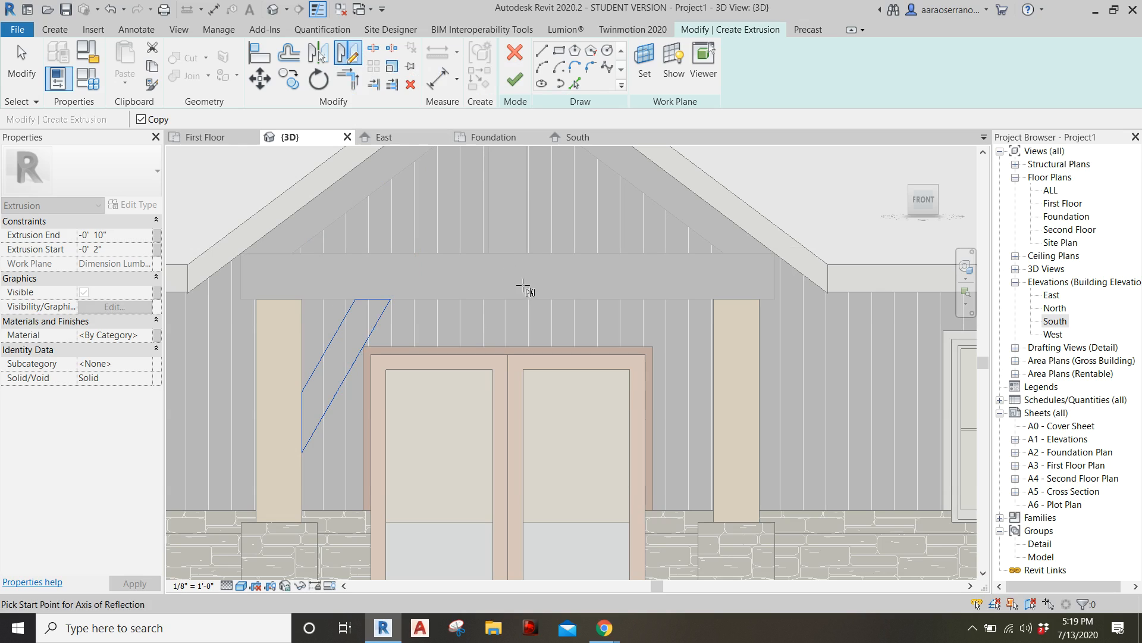
{"action": "left_click", "coordinate": [509, 299]}
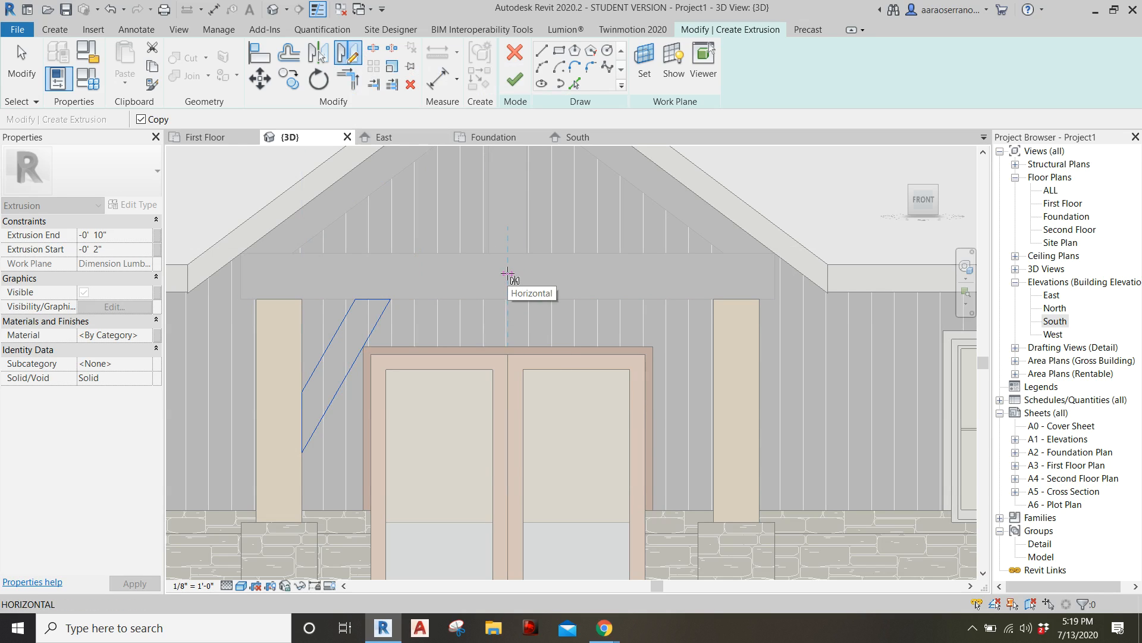
{"action": "left_click", "coordinate": [507, 274]}
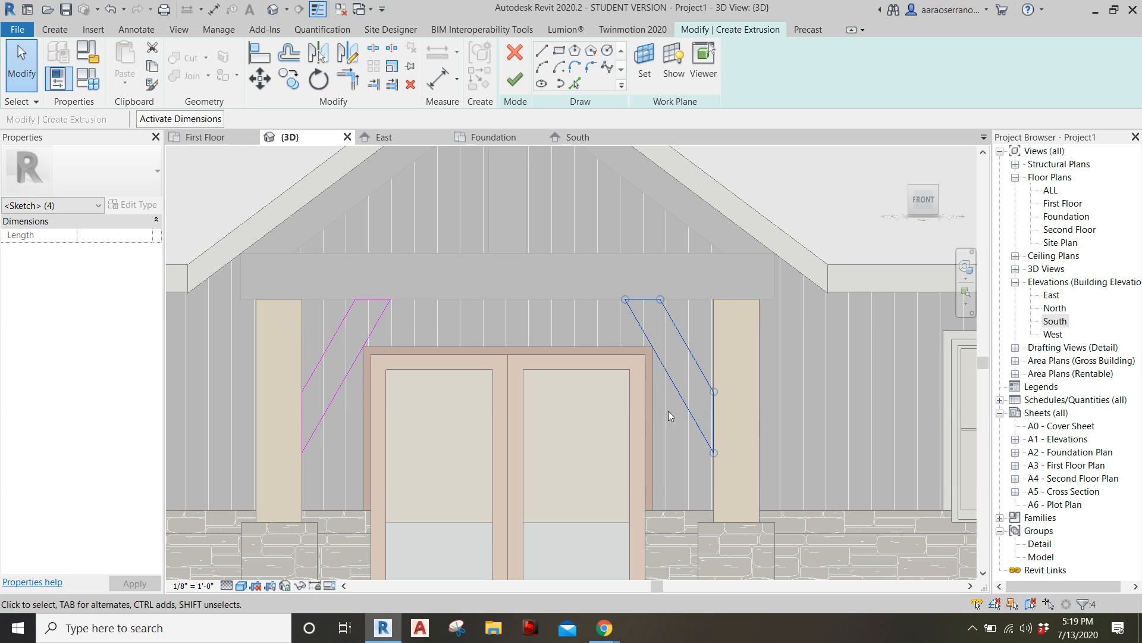
Finish the sketch to create the two diagonal brace extrusions, deselect them and inspect the entryway
{"action": "middle_click_drag", "start_coordinate": [705, 421], "coordinate": [698, 373]}
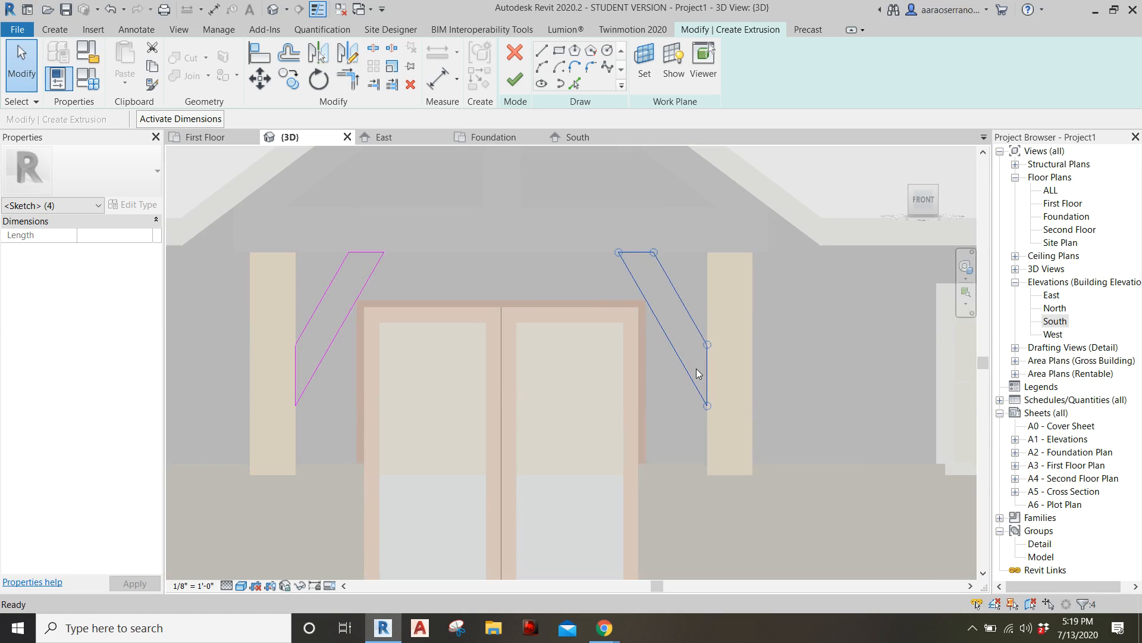
{"action": "left_click", "coordinate": [515, 79]}
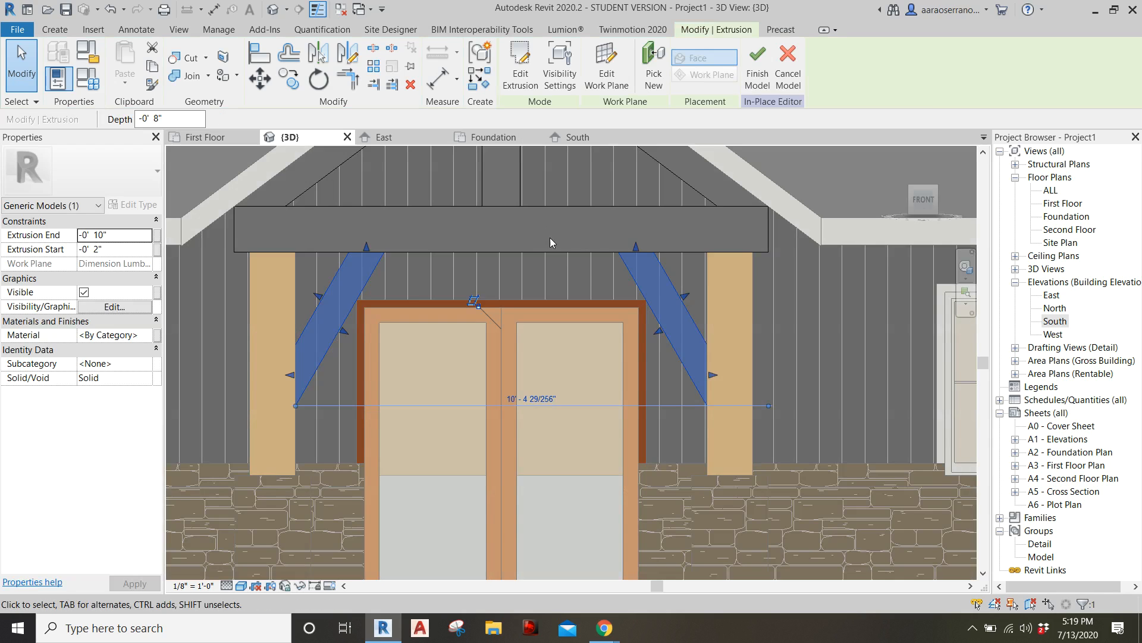
{"action": "scroll", "coordinate": [591, 272], "scroll_direction": "down", "scroll_amount": 2}
{"action": "middle_click_drag", "start_coordinate": [591, 272], "coordinate": [601, 341], "text": "shift"}
{"action": "scroll", "coordinate": [541, 280], "scroll_direction": "up", "scroll_amount": 1}
{"action": "left_click", "coordinate": [562, 313]}
{"action": "scroll", "coordinate": [563, 314], "scroll_direction": "down", "scroll_amount": 2}
{"action": "scroll", "coordinate": [677, 315], "scroll_direction": "down", "scroll_amount": 2}
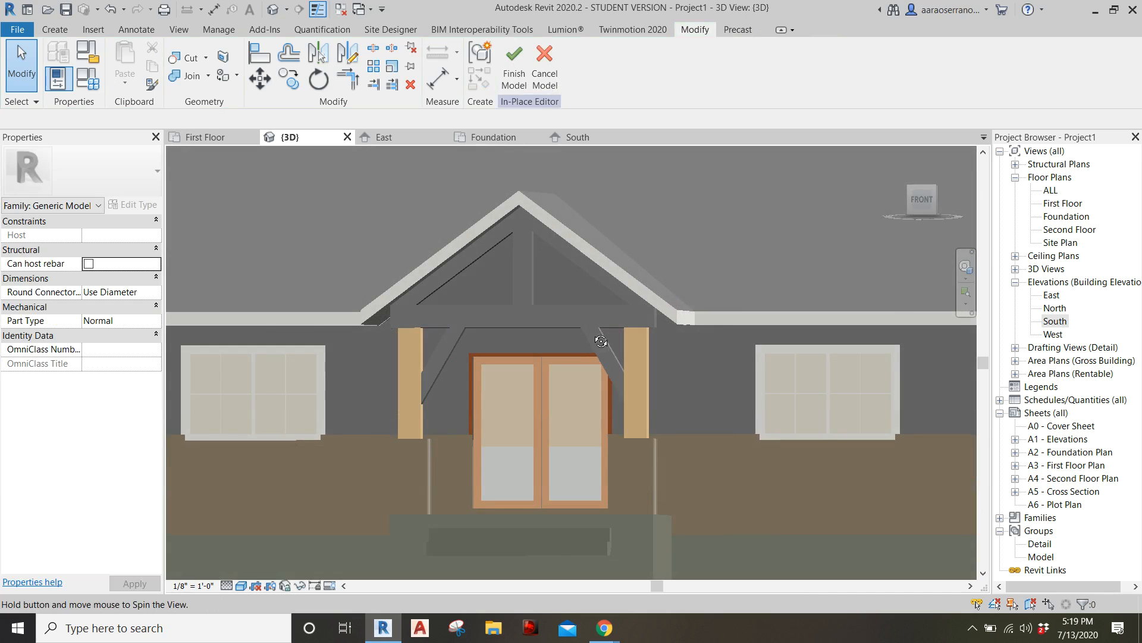
Switch to Chrome to view the timber entryway reference photo, and return to Revit to compare the modelled frame with it
{"action": "mouse_move", "coordinate": [604, 627]}
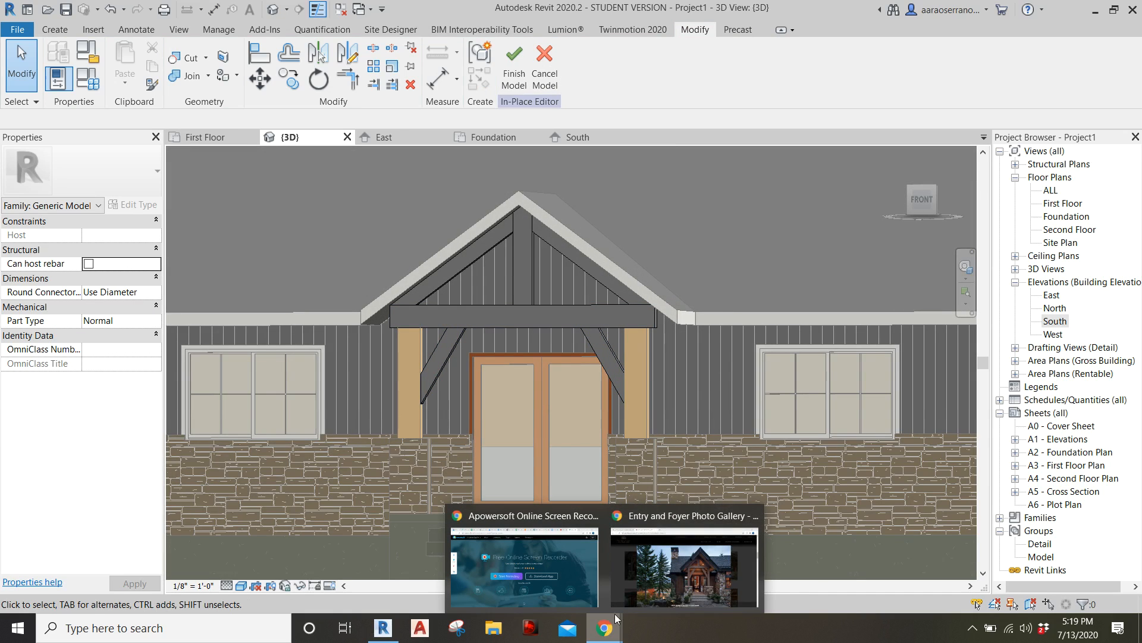
{"action": "left_click", "coordinate": [689, 565]}
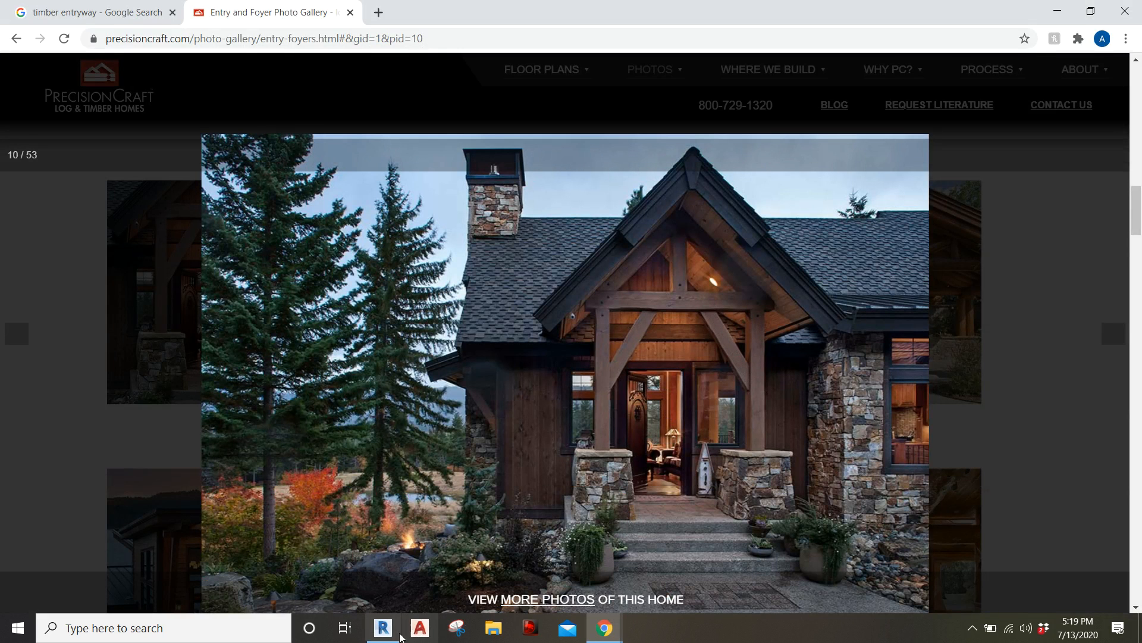
{"action": "left_click", "coordinate": [383, 628]}
{"action": "middle_click_drag", "start_coordinate": [615, 382], "coordinate": [581, 380], "text": "shift"}
{"action": "scroll", "coordinate": [578, 366], "scroll_direction": "down", "scroll_amount": 3}
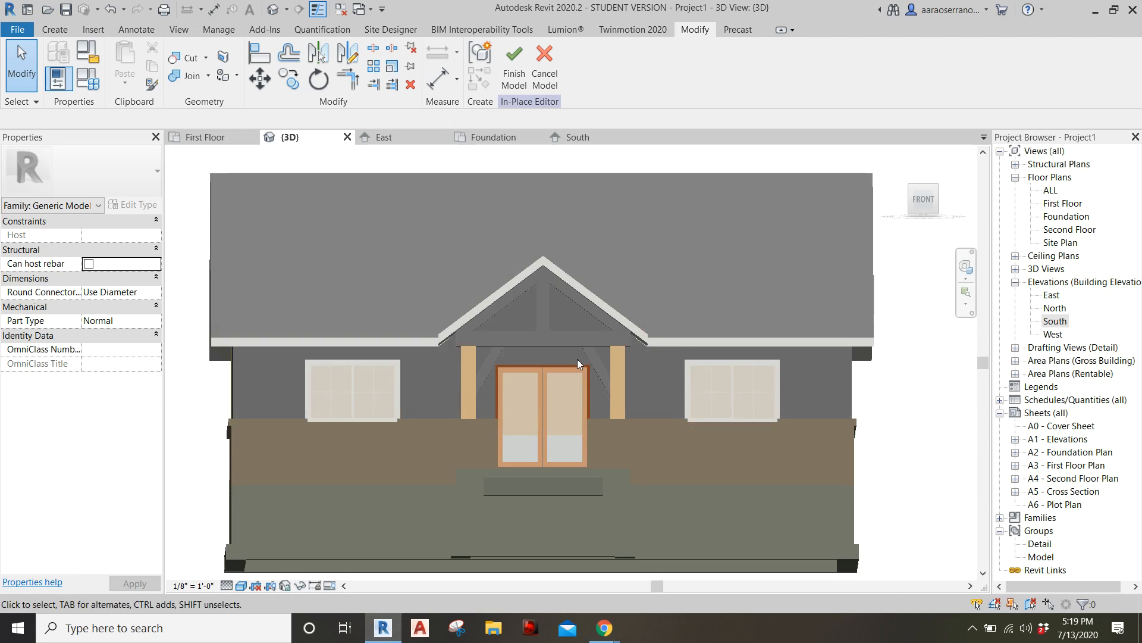
{"action": "scroll", "coordinate": [576, 348], "scroll_direction": "up", "scroll_amount": 6}
{"action": "scroll", "coordinate": [619, 354], "scroll_direction": "down", "scroll_amount": 2}
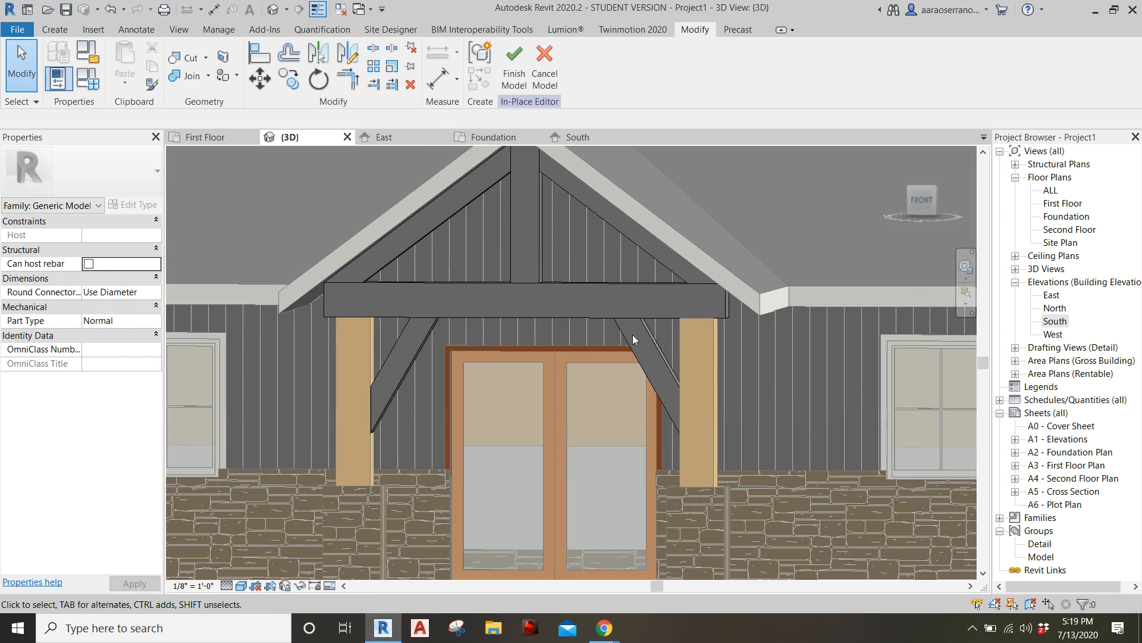
Select the horizontal beam extrusion to review its material property, deselect it and look over the entryway
{"action": "left_click", "coordinate": [593, 319]}
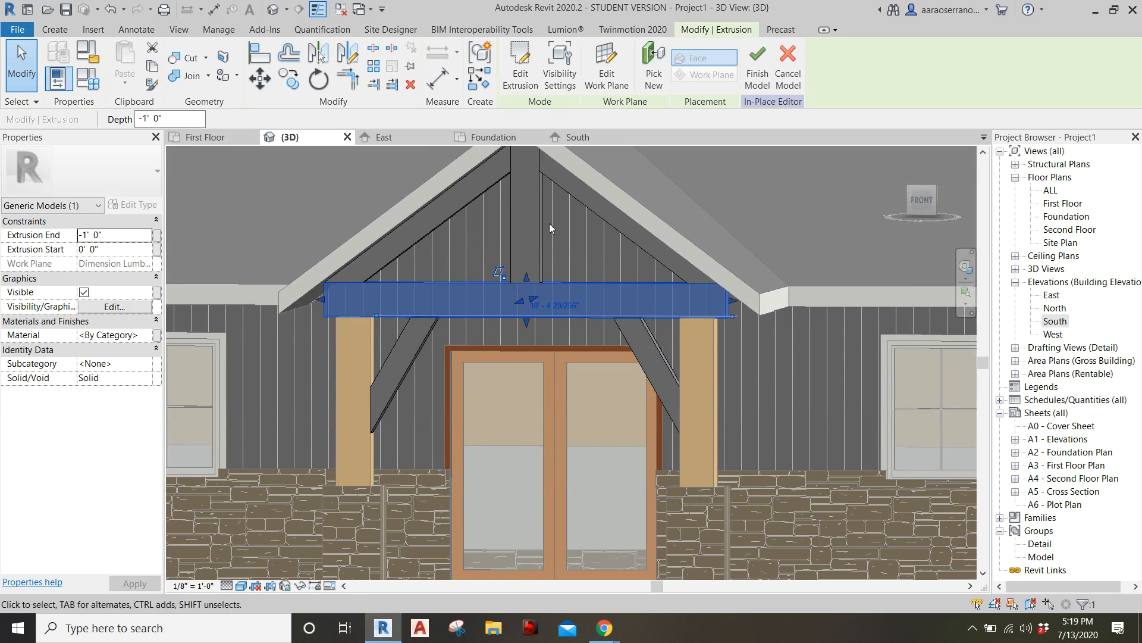
{"action": "left_click", "coordinate": [137, 336]}
{"action": "left_click", "coordinate": [128, 335]}
{"action": "scroll", "coordinate": [491, 345], "scroll_direction": "down", "scroll_amount": 2}
{"action": "middle_click_drag", "start_coordinate": [522, 364], "coordinate": [713, 389], "text": "shift"}
{"action": "scroll", "coordinate": [566, 386], "scroll_direction": "up", "scroll_amount": 3}
{"action": "left_click", "coordinate": [567, 388]}
{"action": "scroll", "coordinate": [543, 400], "scroll_direction": "down", "scroll_amount": 1}
{"action": "scroll", "coordinate": [713, 389], "scroll_direction": "down", "scroll_amount": 2}
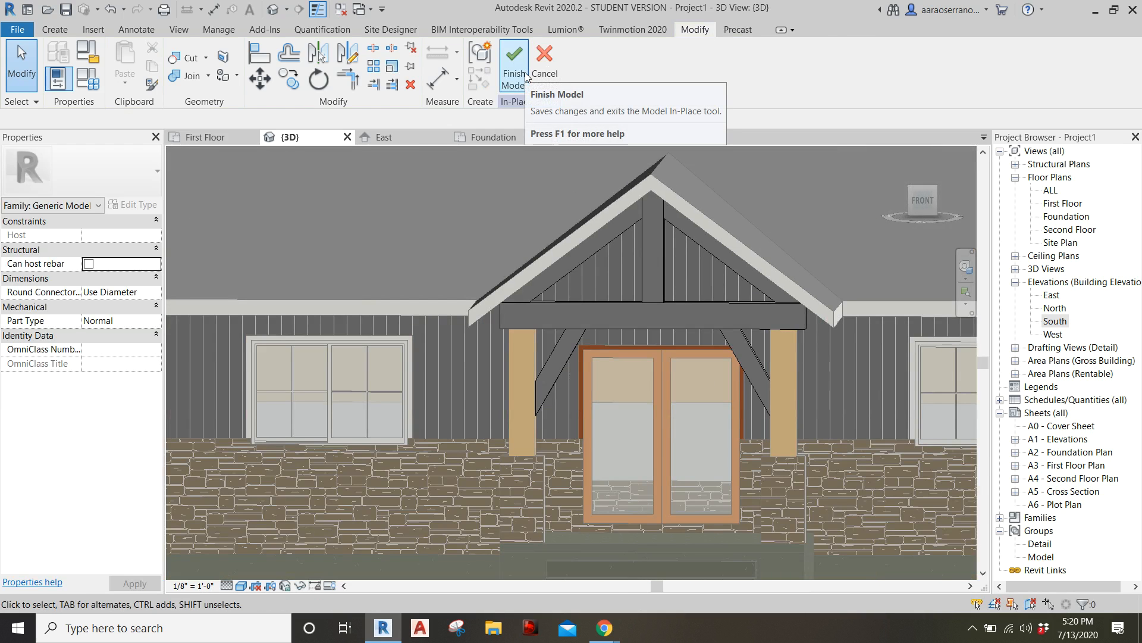
Finish the in-place timber frame model and inspect the entryway from the front and the right side of the house
{"action": "left_click", "coordinate": [515, 76]}
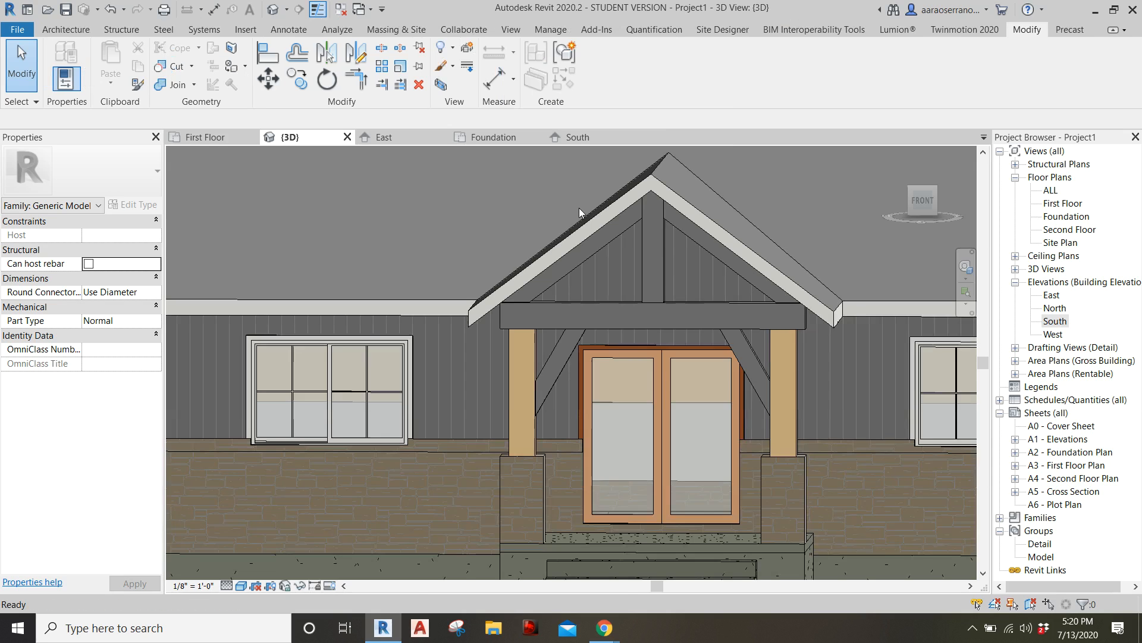
{"action": "scroll", "coordinate": [638, 248], "scroll_direction": "down", "scroll_amount": 3}
{"action": "middle_click_drag", "start_coordinate": [638, 248], "coordinate": [634, 290], "text": "shift"}
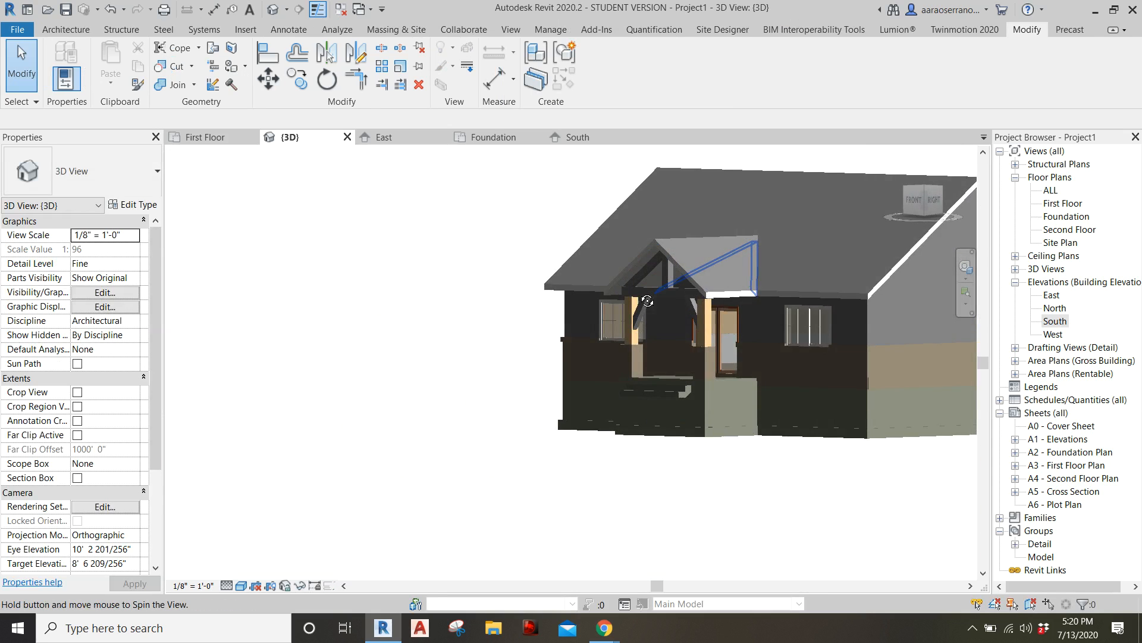
{"action": "middle_click_drag", "start_coordinate": [804, 424], "coordinate": [561, 438]}
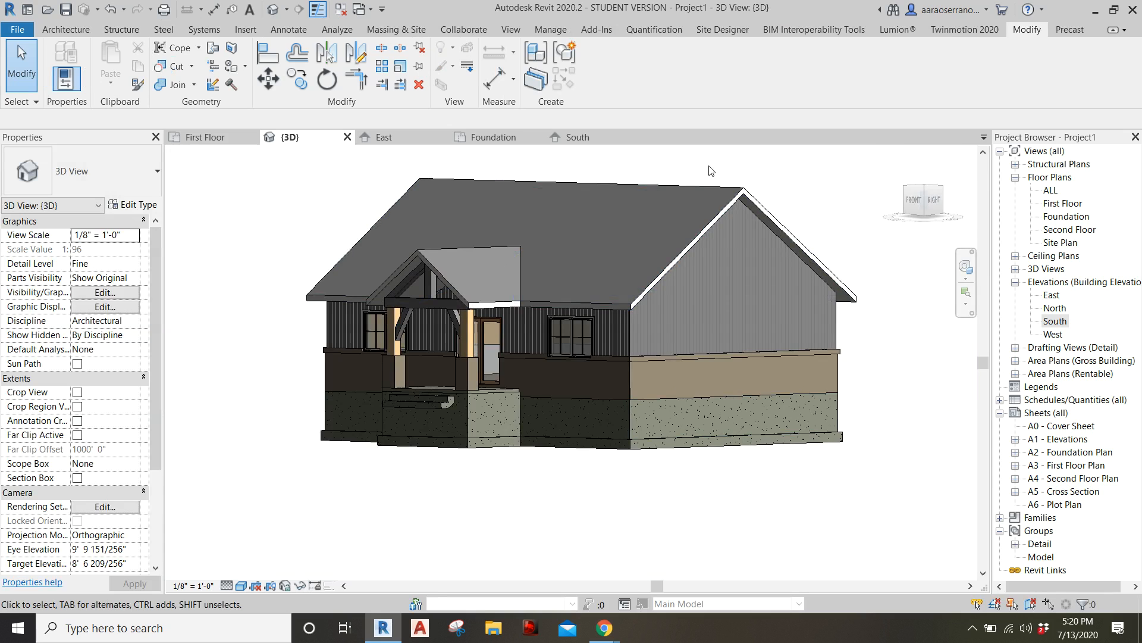
{"action": "middle_click_drag", "start_coordinate": [677, 174], "coordinate": [726, 173], "text": "shift"}
{"action": "scroll", "coordinate": [456, 312], "scroll_direction": "up", "scroll_amount": 6}
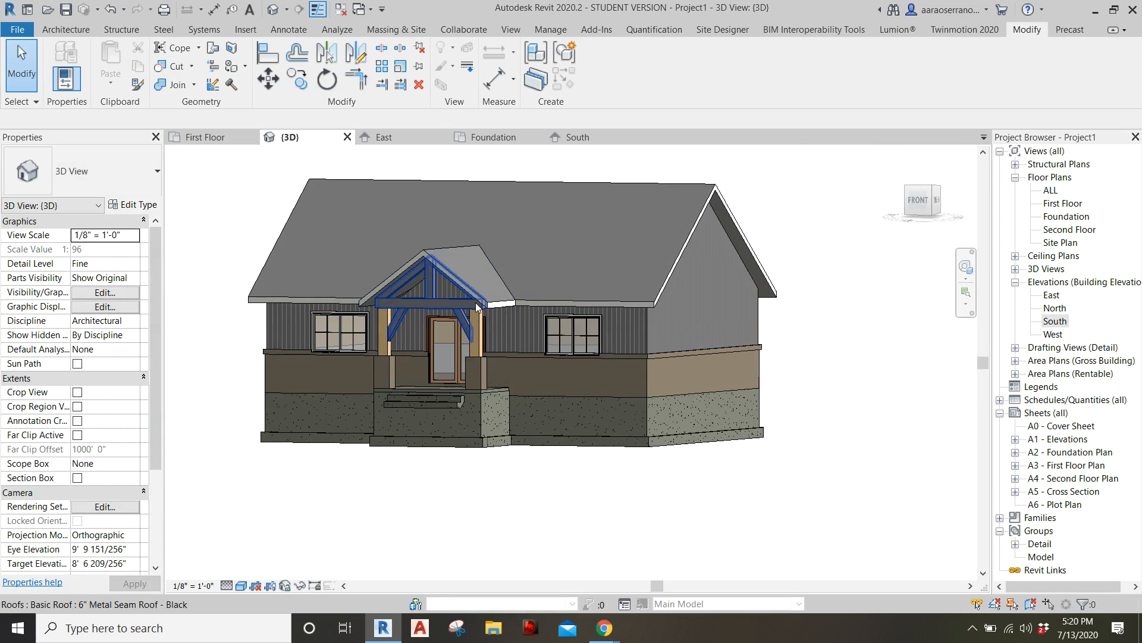
{"action": "scroll", "coordinate": [458, 297], "scroll_direction": "down", "scroll_amount": 2}
{"action": "middle_click_drag", "start_coordinate": [458, 301], "coordinate": [484, 301], "text": "shift"}
{"action": "scroll", "coordinate": [401, 292], "scroll_direction": "up", "scroll_amount": 4}
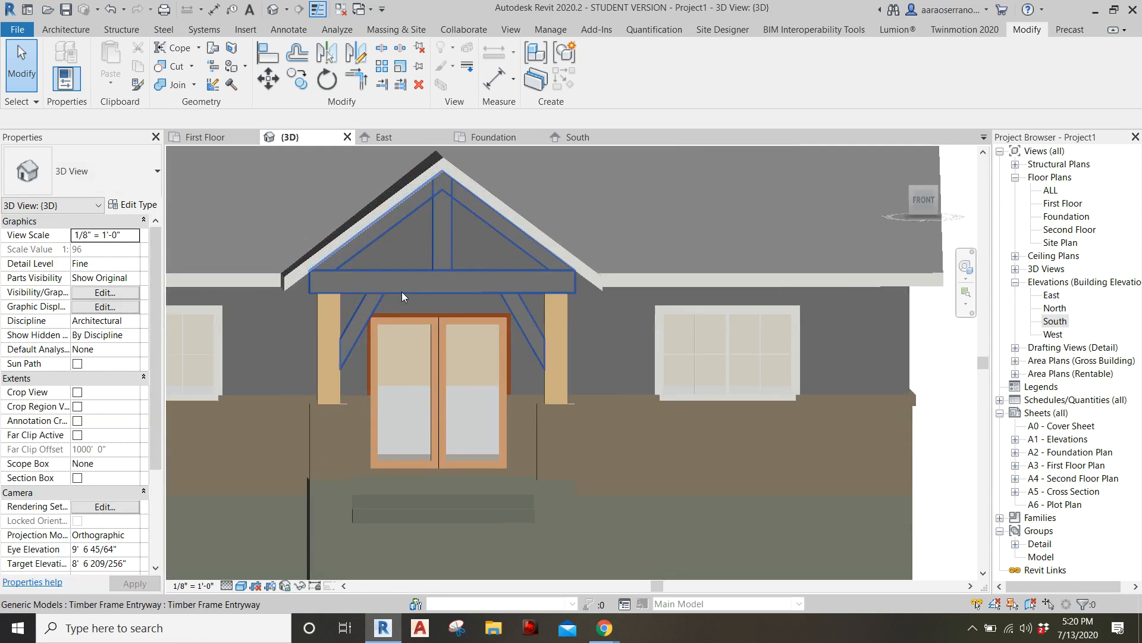
{"action": "scroll", "coordinate": [434, 285], "scroll_direction": "up", "scroll_amount": 5}
{"action": "scroll", "coordinate": [416, 298], "scroll_direction": "down", "scroll_amount": 4}
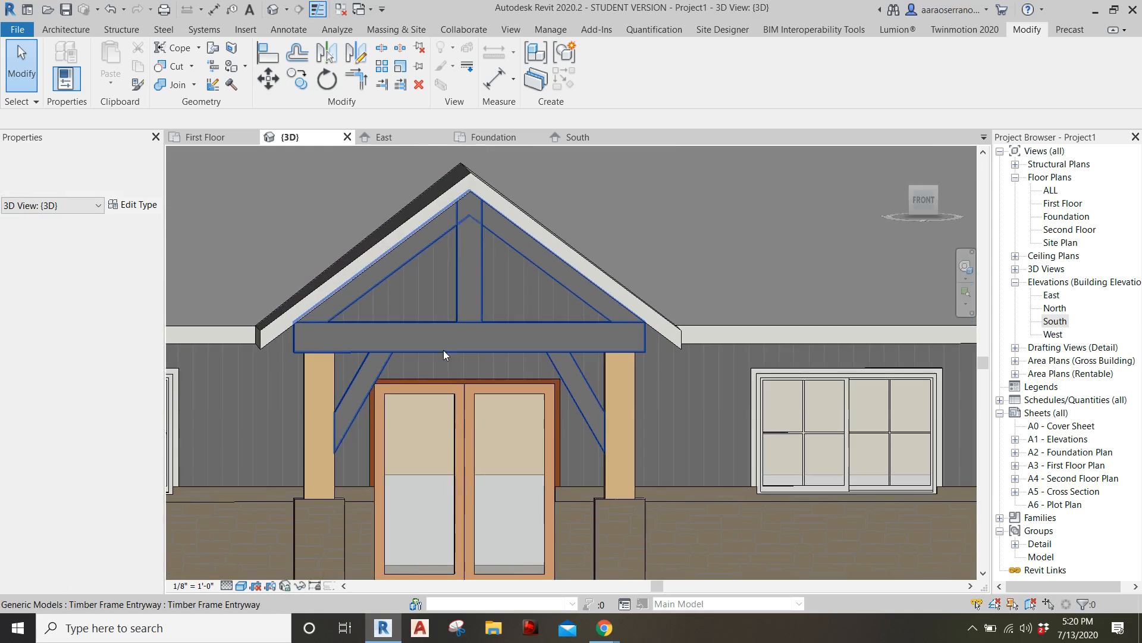
Show the architectural Component options, pointing out Model In-Place for creating elements unique to the project
{"action": "left_click", "coordinate": [70, 36]}
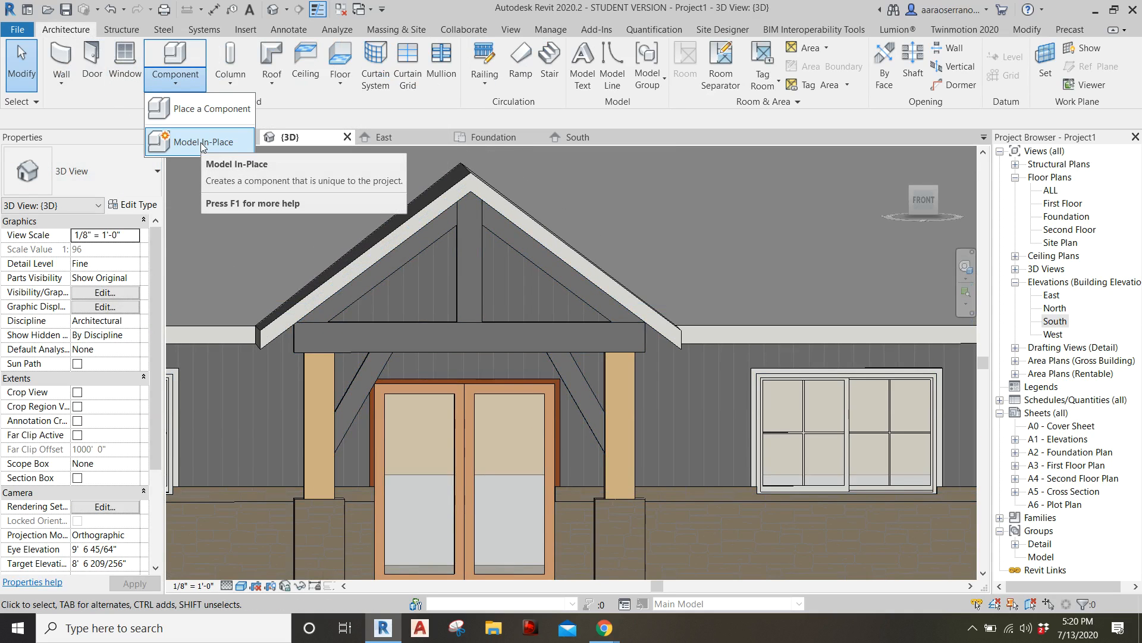
{"action": "scroll", "coordinate": [537, 326], "scroll_direction": "down", "scroll_amount": 1}
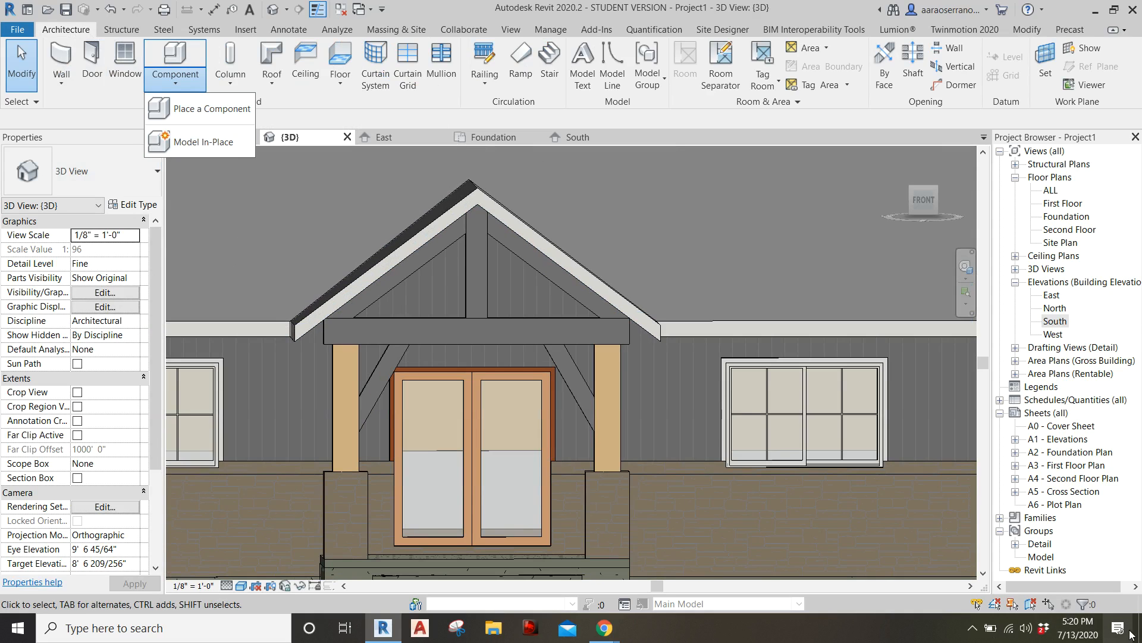